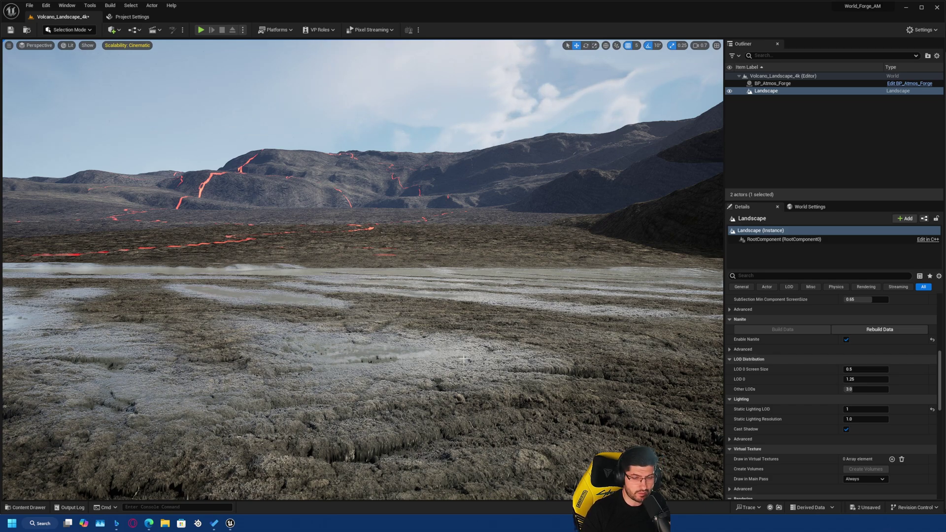
Examine the volcano landscape's wet ground, lava streams and shoreline where water is needed.
right_click_drag(363, 269, 385, 282)
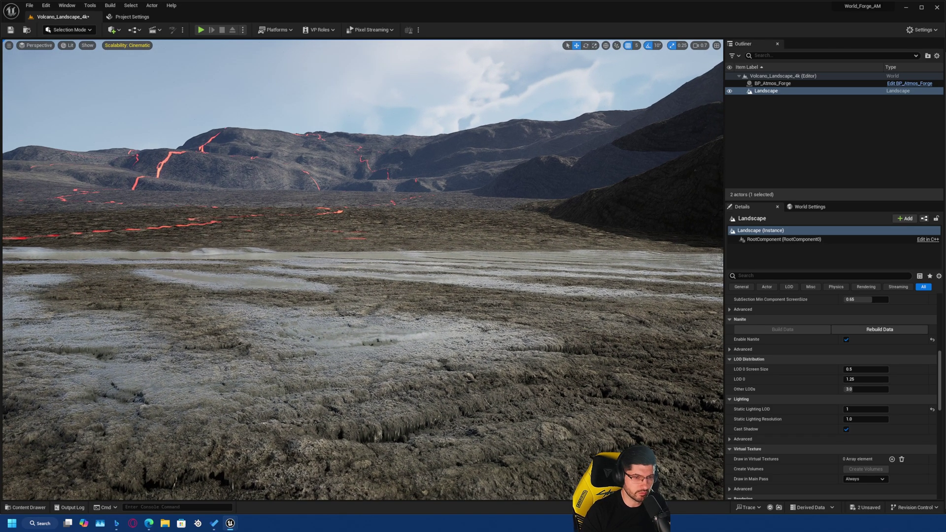
mouse_move(472, 345)
right_mouse_down()
mouse_move(526, 364)
mouse_move(460, 344)
right_mouse_up()
right_click_drag(156, 359, 86, 366)
right_click_drag(487, 330, 581, 327)
scroll(596, 344, "down", 1)
scroll(600, 340, "down", 1)
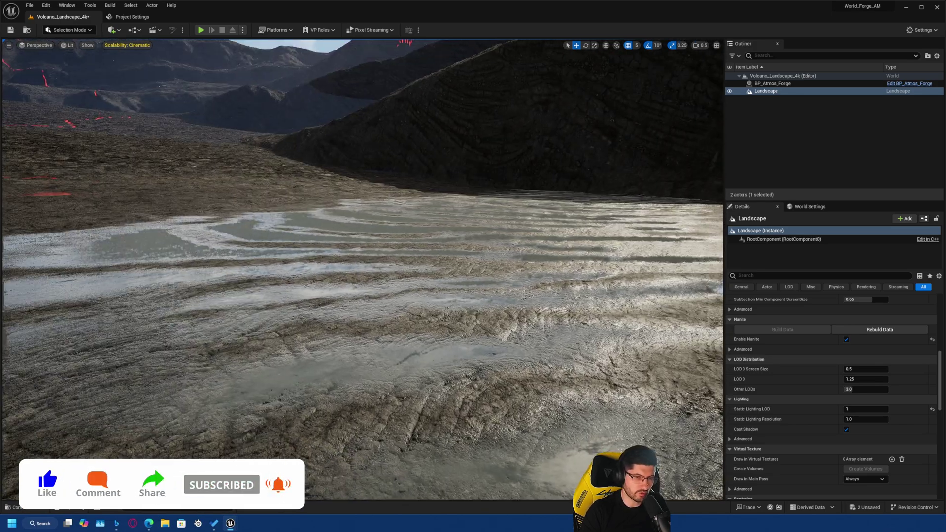
right_click_drag(344, 253, 317, 240)
key("w")
scroll(318, 241, "up", 2)
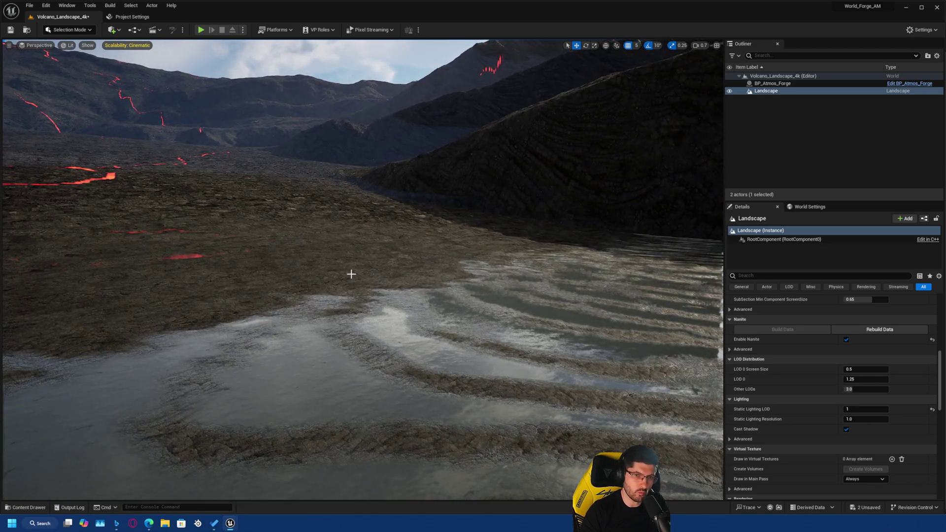
right_click_drag(351, 275, 313, 245)
key("w")
scroll(327, 265, "up", 2)
scroll(321, 260, "up", 4)
scroll(268, 242, "up", 6)
scroll(313, 246, "up", 1)
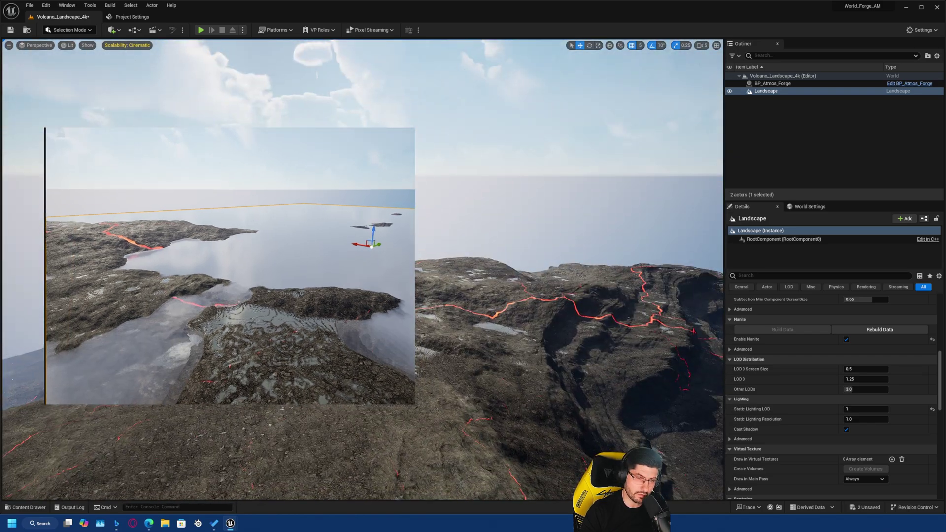
key("s")
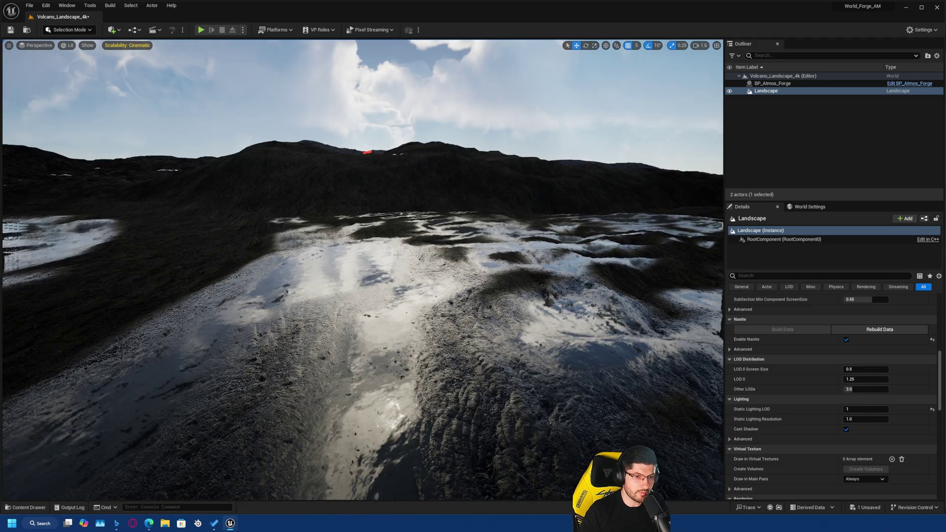
Create a new material named M_Water_Shader in the Water_Tutorial folder.
key("ctrl+space")
right_click(227, 414)
mouse_move(256, 383)
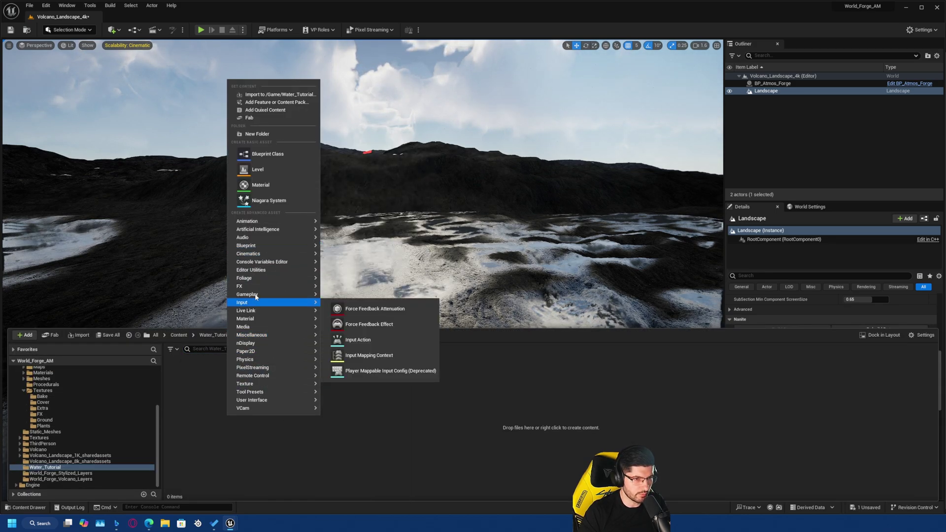
mouse_move(260, 316)
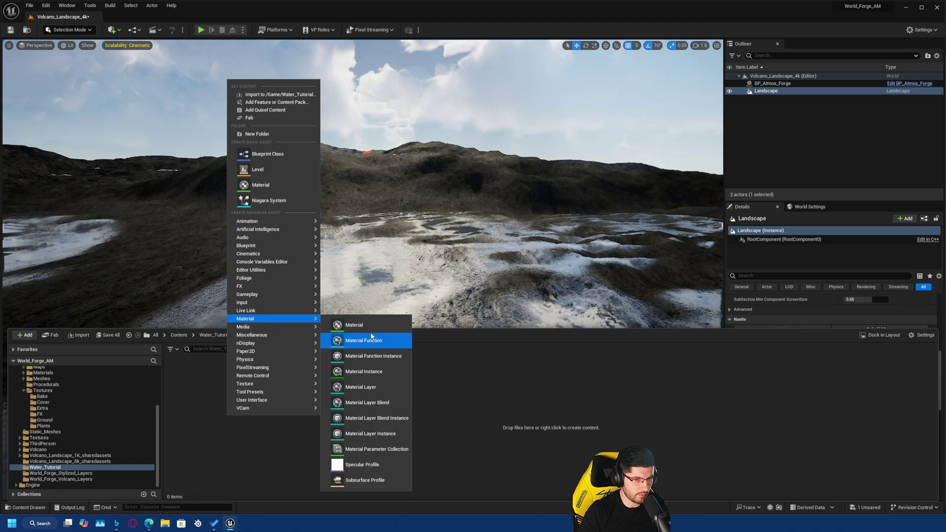
left_click(359, 324)
type("M_Water_Shader")
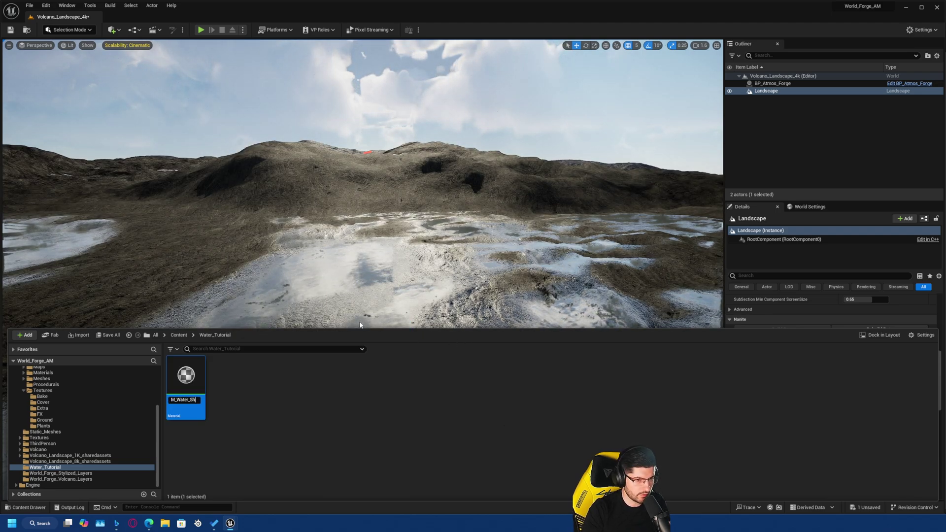
key("Return")
Open the M_Water_Shader material for editing and dock its editor beside the level.
double_click(199, 386)
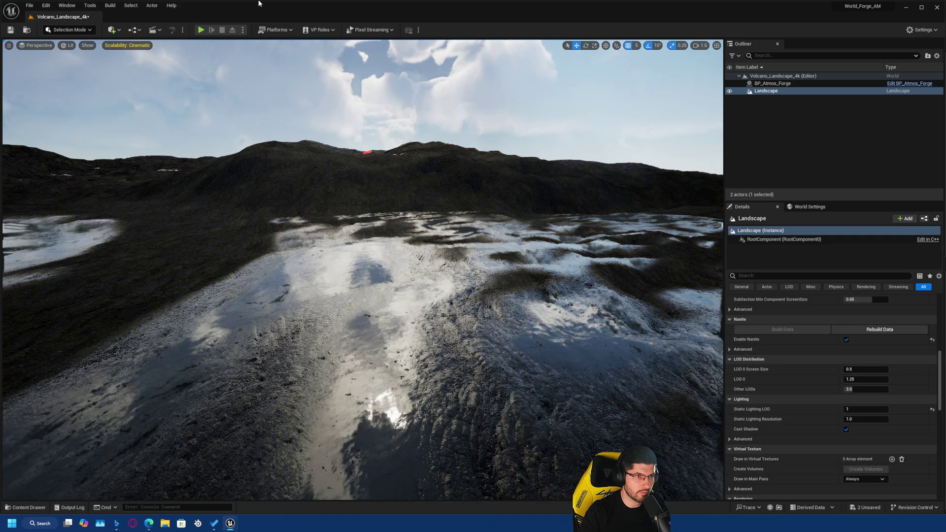
left_click_drag(945, 64, 144, 18)
right_click_drag(331, 115, 552, 147)
left_click(271, 322)
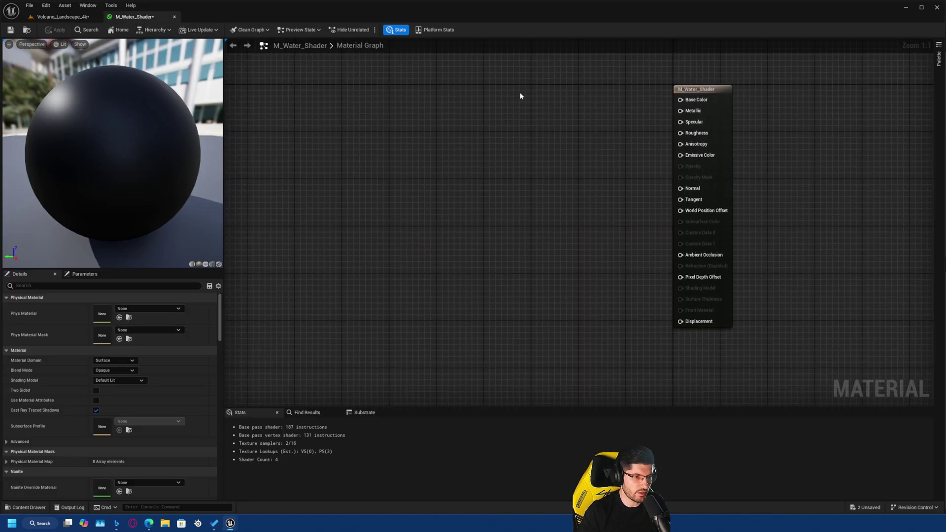
Set the water material's blend mode to Translucent.
right_click_drag(626, 163, 655, 164)
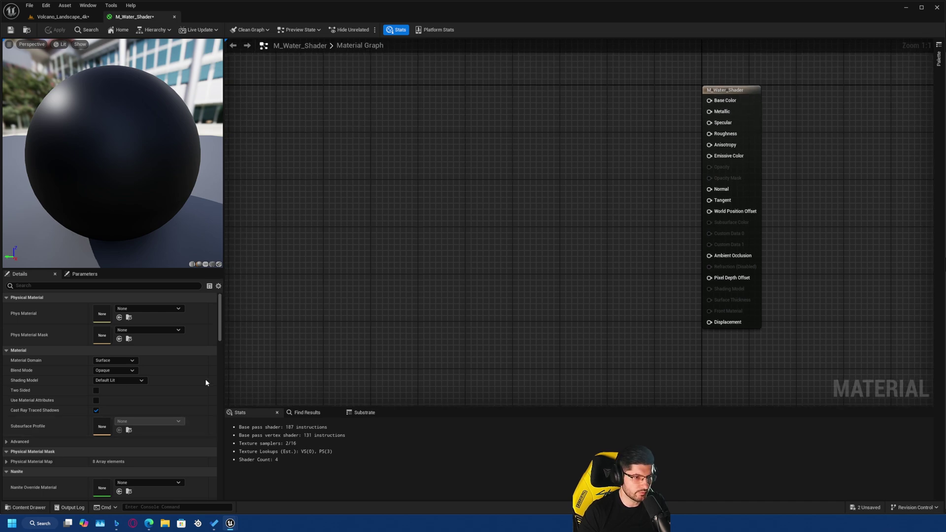
left_click(115, 374)
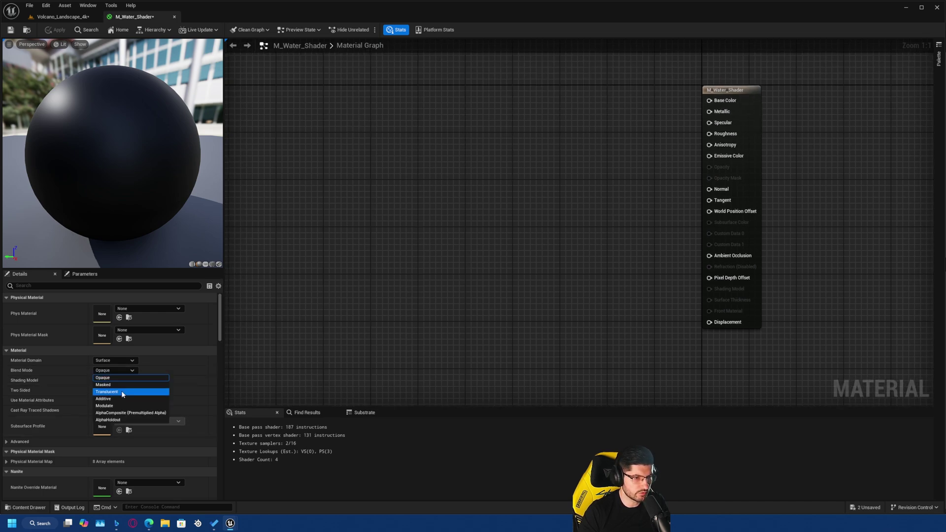
left_click(122, 391)
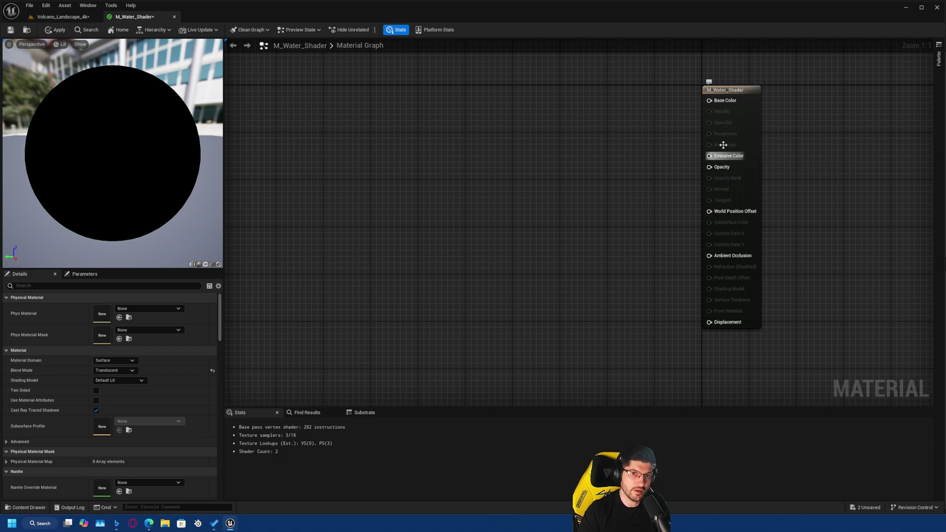
Set the material's translucency lighting mode to Surface TranslucencyVolume.
right_click_drag(253, 296, 272, 297)
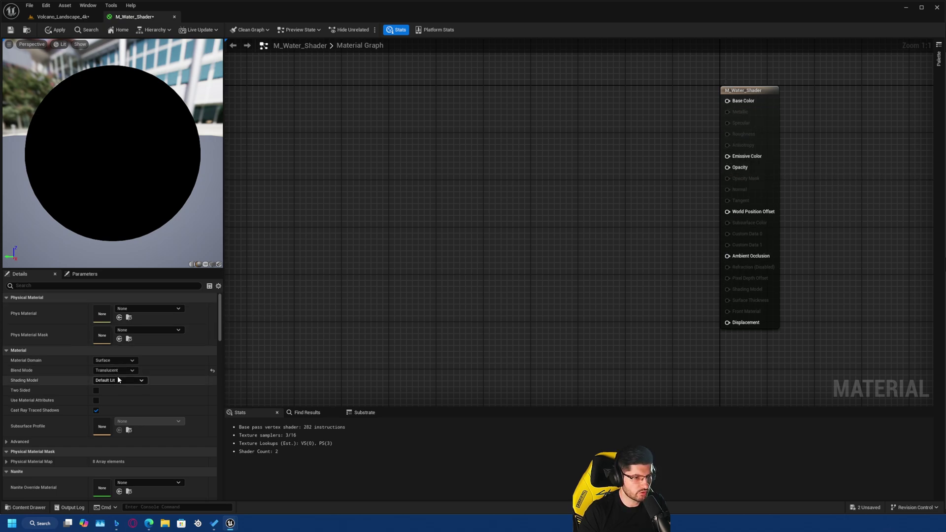
scroll(119, 402, "down", 3)
scroll(121, 403, "down", 2)
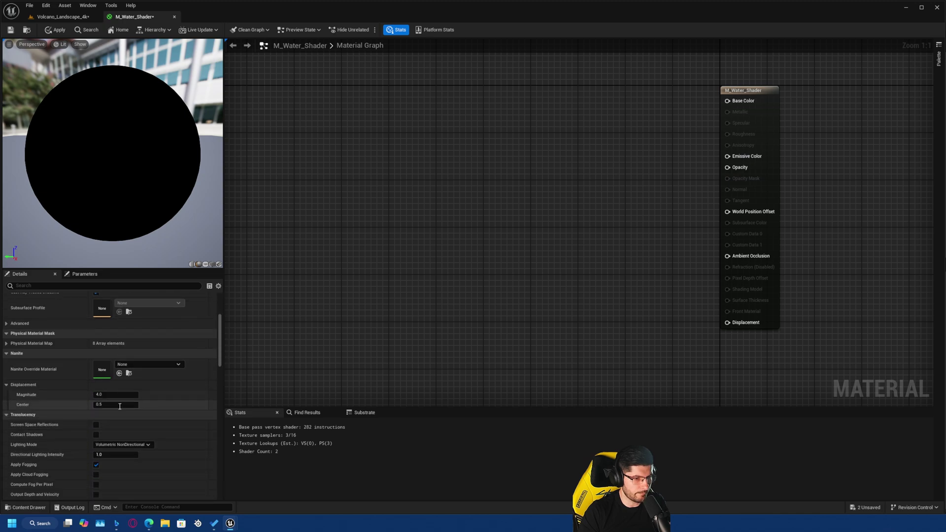
left_click(129, 445)
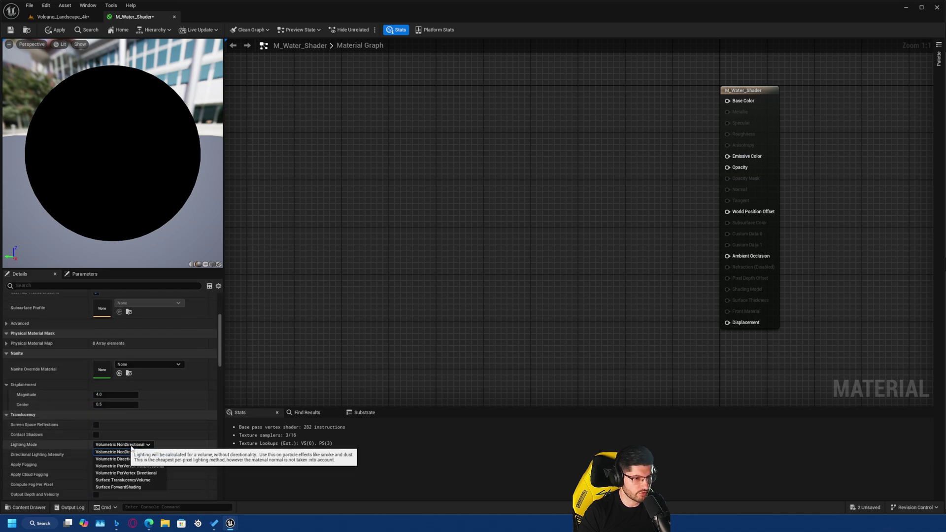
left_click(132, 480)
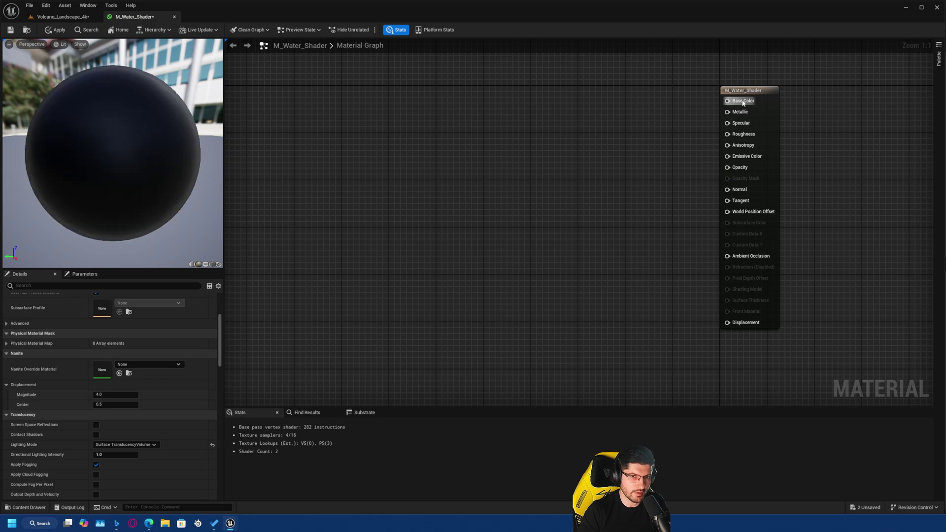
Set the material's refraction method to Index Of Refraction.
right_click_drag(630, 281, 562, 257)
left_click(706, 258)
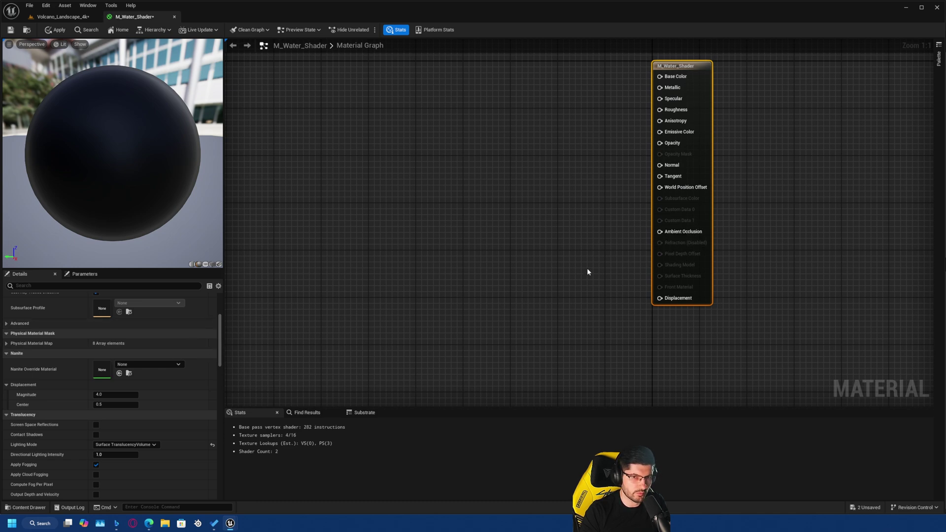
scroll(40, 418, "down", 15)
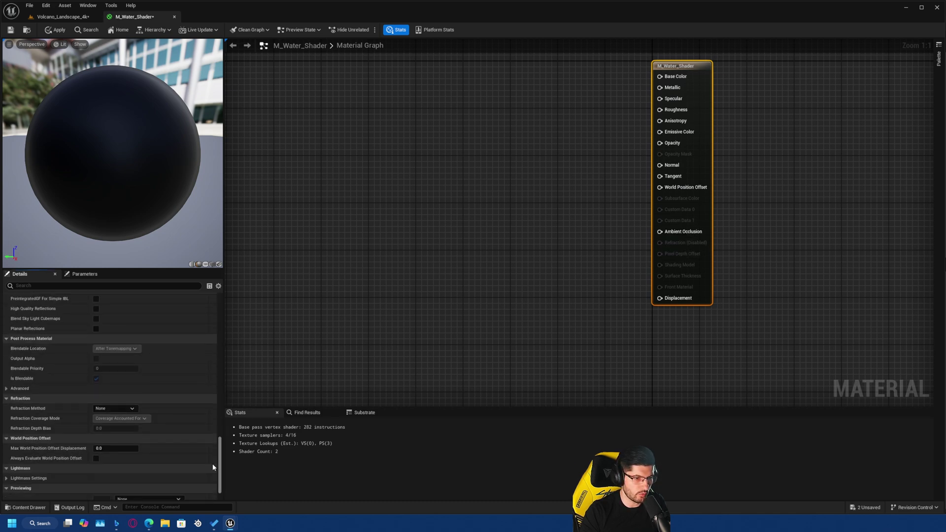
left_click(102, 408)
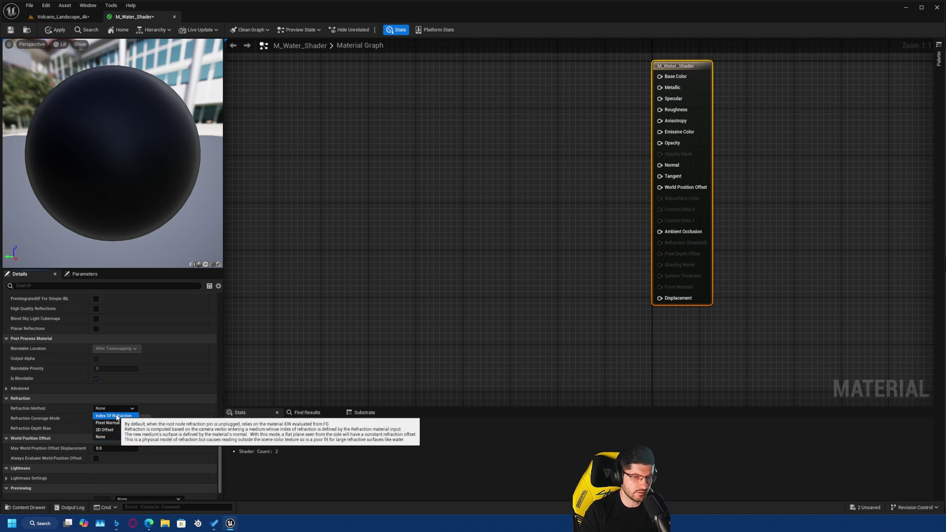
left_click(114, 416)
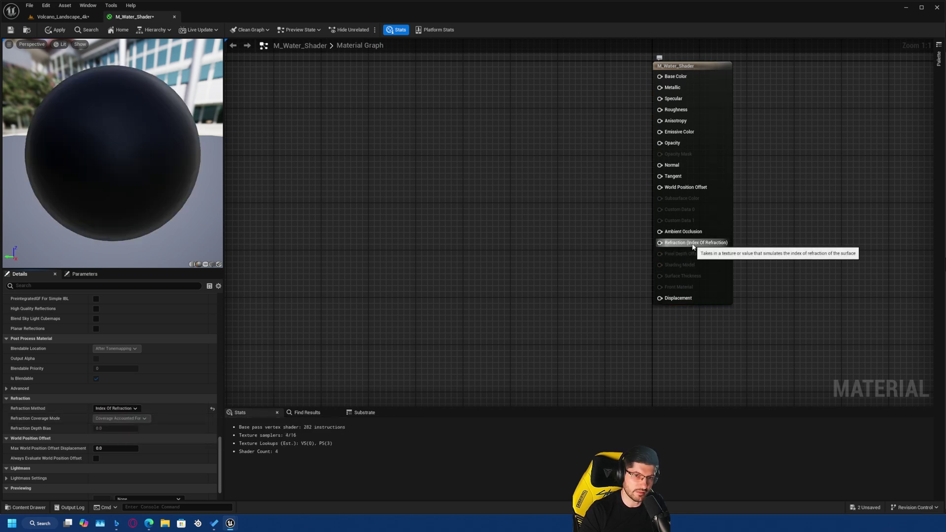
Add a Depth Fade node to the graph and place it before the material's main node, level with the Refraction input.
right_click_drag(426, 255, 447, 241)
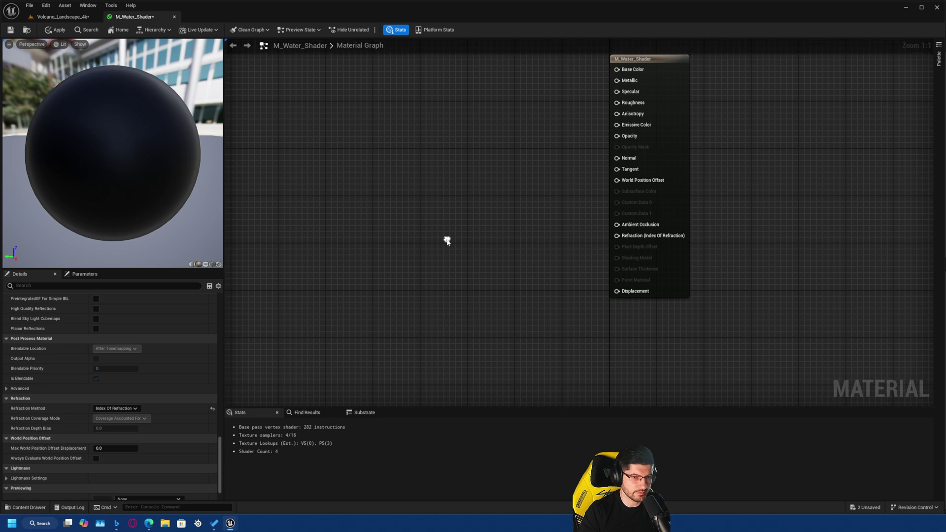
right_click(447, 243)
type("depth")
key("Return")
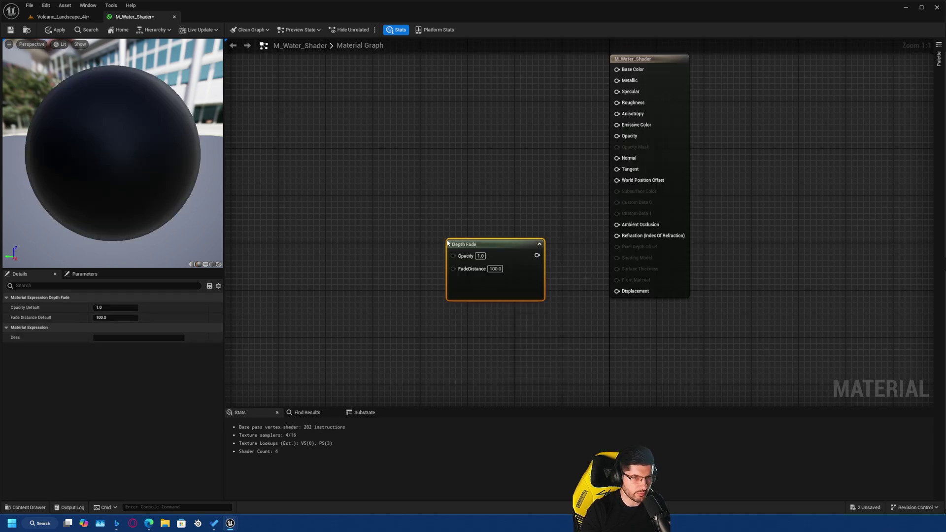
left_click_drag(492, 250, 466, 248)
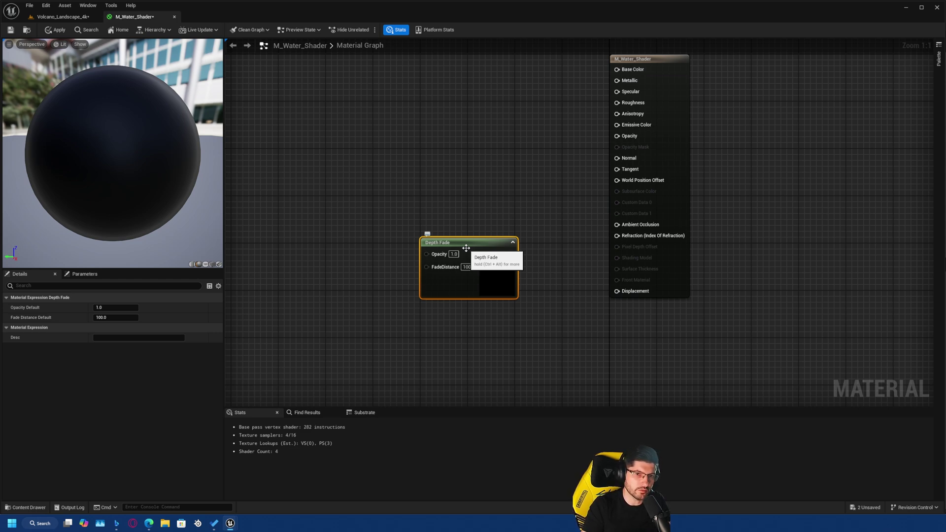
left_click_drag(466, 247, 460, 242)
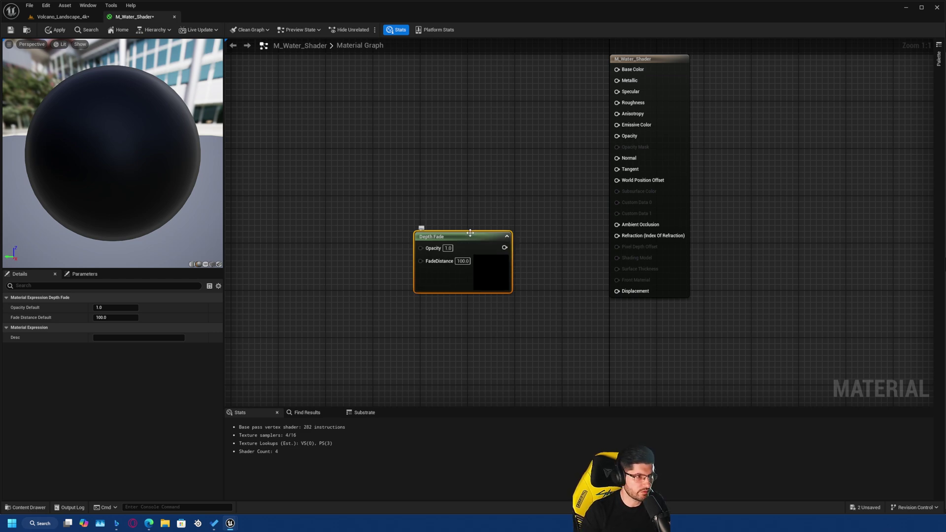
Add a LinearInterpolate node between Depth Fade and the main node, and feed the Depth Fade output into its Alpha.
right_click(542, 219)
type("lerp")
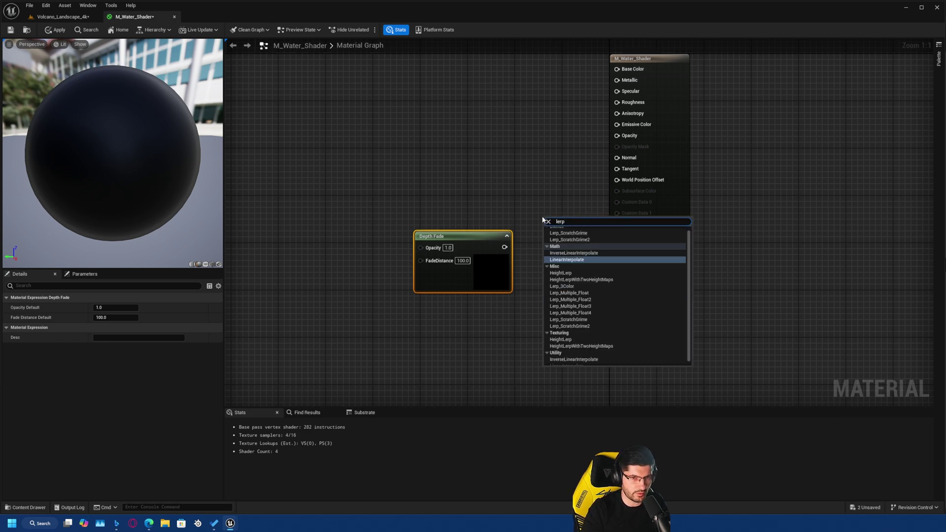
key("Return")
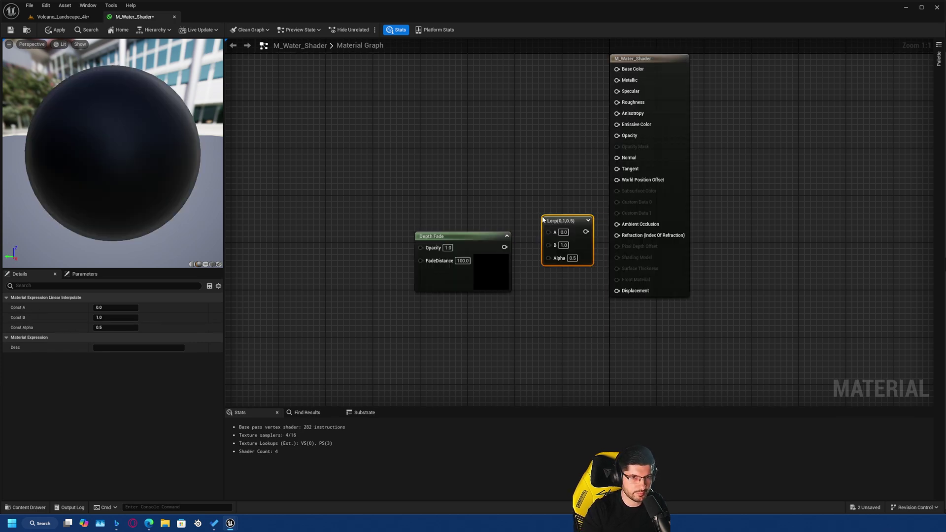
left_click_drag(504, 247, 548, 258)
Set the Lerp's A to 1 and B to 1.33, and connect its output to the material's Refraction input.
left_click(566, 233)
type("1")
key("Return")
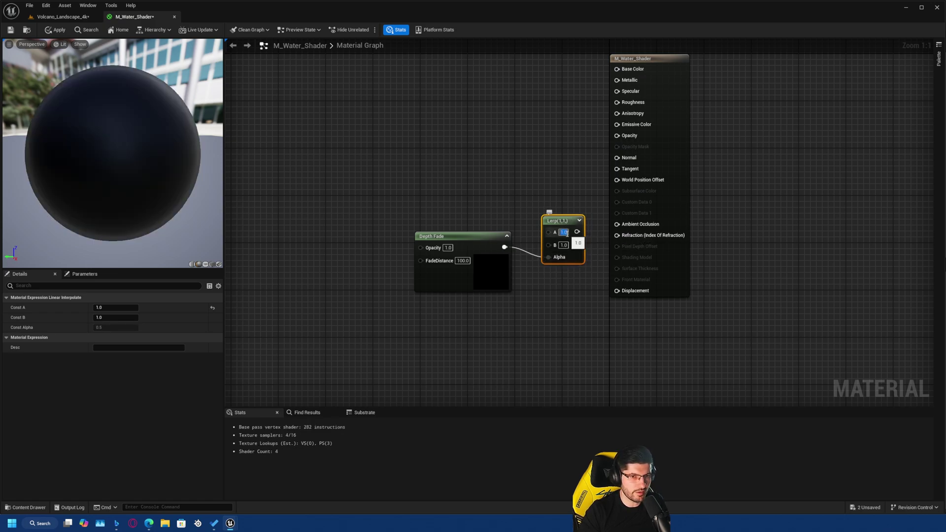
type("1.33")
key("Return")
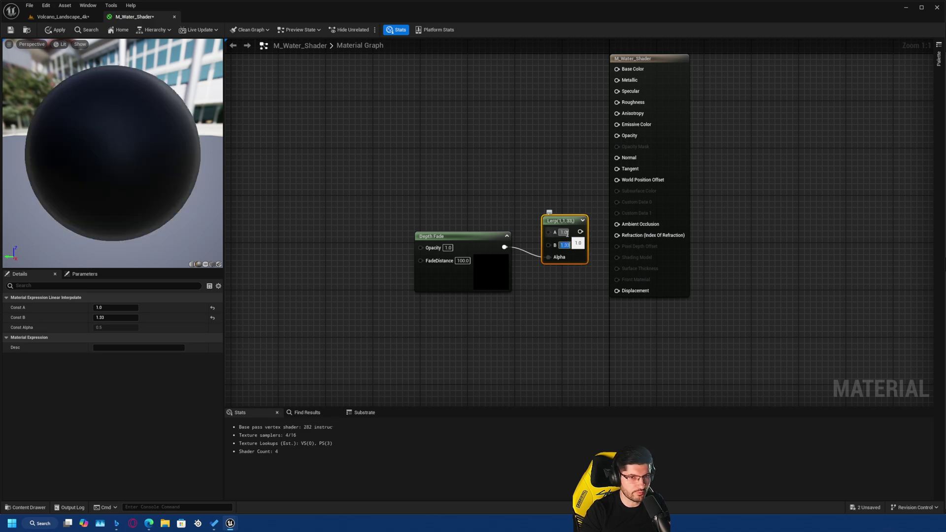
mouse_move(560, 220)
left_mouse_down()
mouse_move(525, 209)
mouse_move(553, 214)
left_mouse_up()
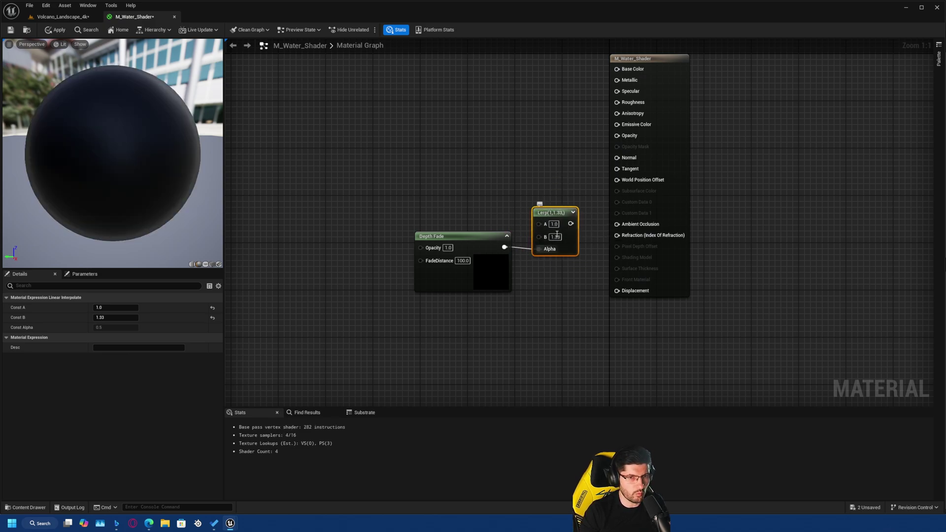
left_click_drag(570, 223, 618, 236)
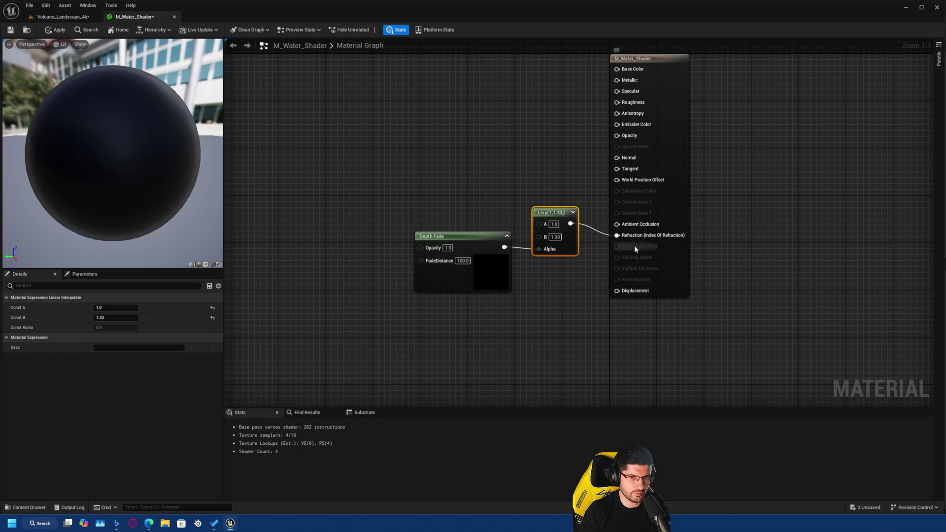
Add a scalar parameter named Refraction_Depth_Fade in front of the Depth Fade node.
right_click_drag(443, 239, 473, 242)
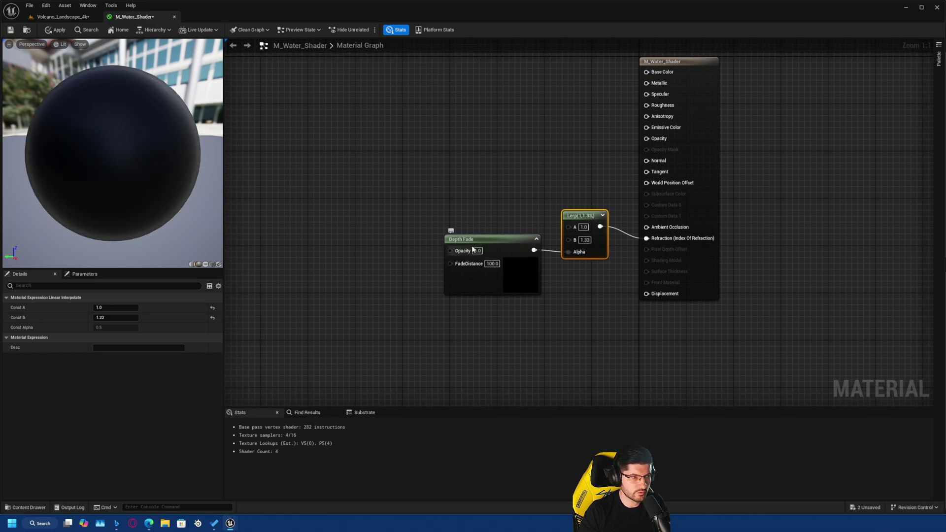
right_click_drag(378, 246, 395, 247)
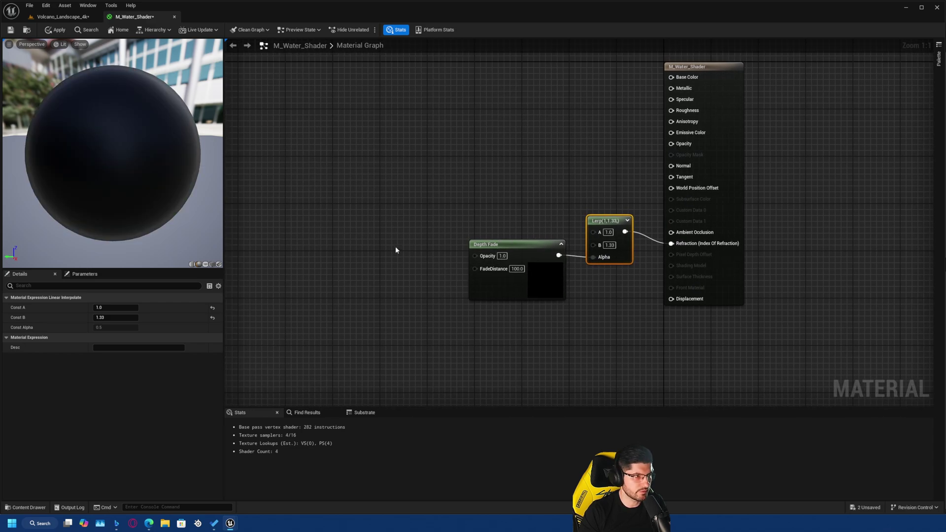
key("s")
left_click(376, 240)
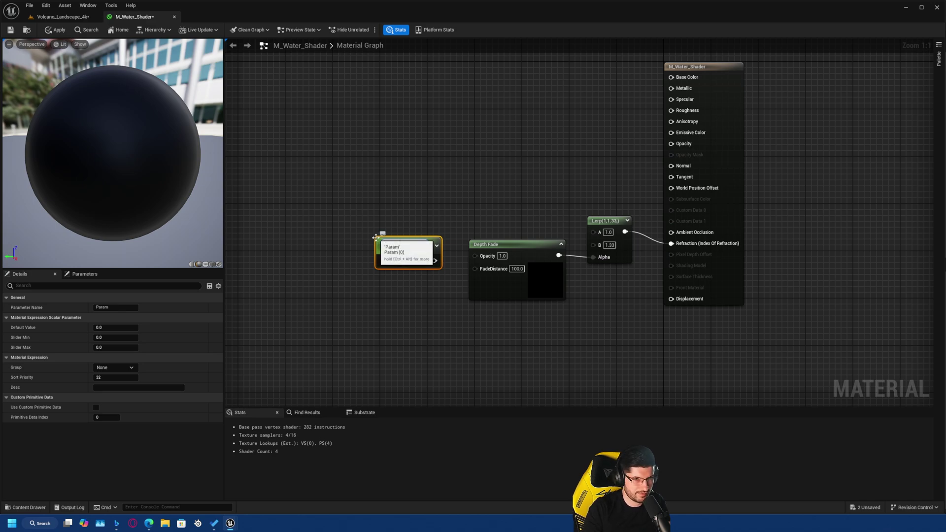
type("Refraction_Depth_Fade")
key("Return")
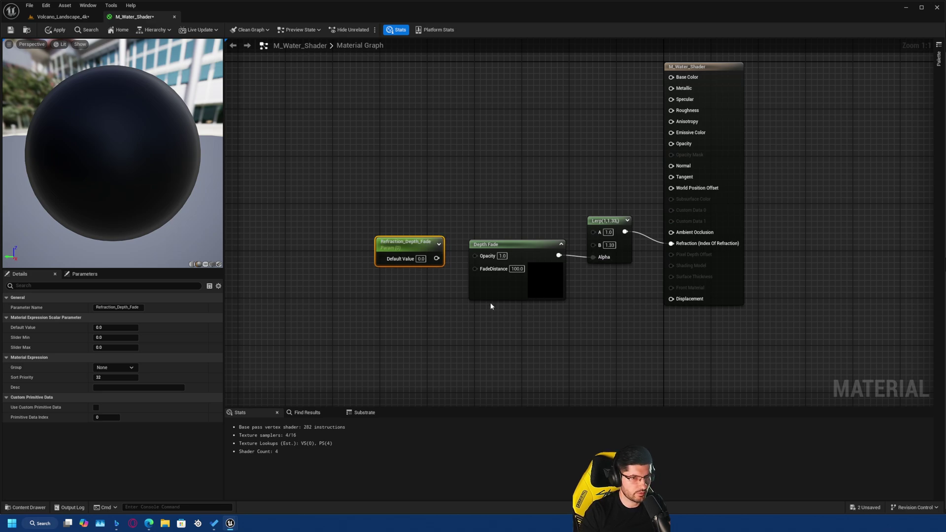
Set Refraction_Depth_Fade's default value to 50 and connect it to the Depth Fade node's FadeDistance input.
type("50")
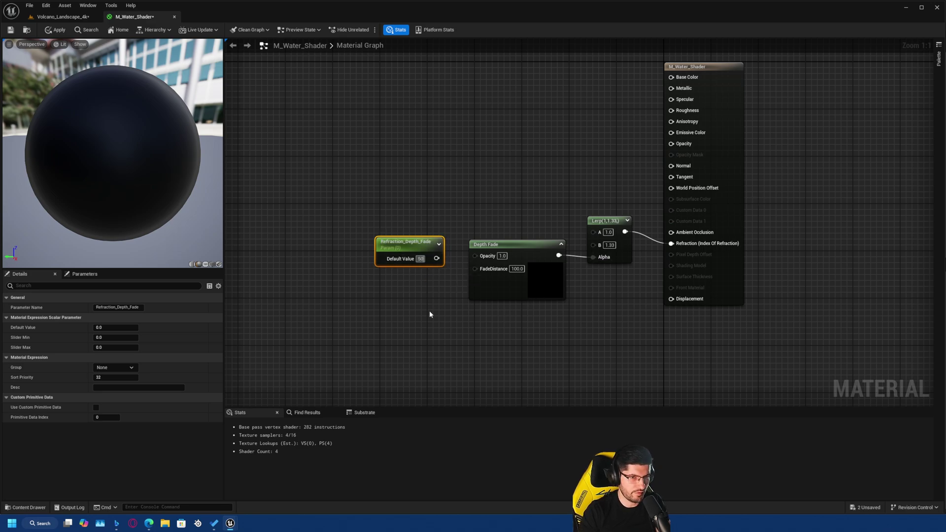
left_click(429, 310)
left_click_drag(437, 258, 475, 268)
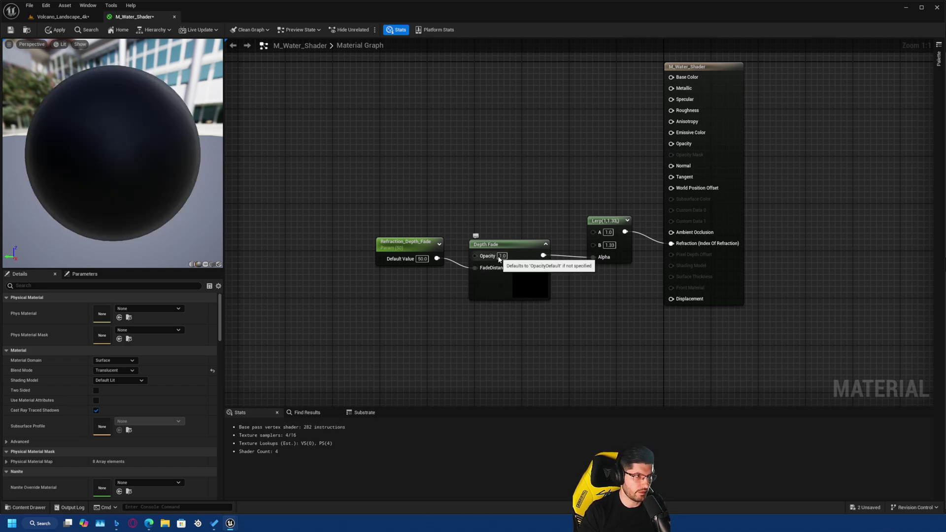
Add a scalar parameter named MetalicIntensity in the empty area above the refraction nodes.
right_click_drag(508, 74, 563, 157)
left_click_drag(344, 91, 627, 175)
right_click_drag(719, 186, 657, 200)
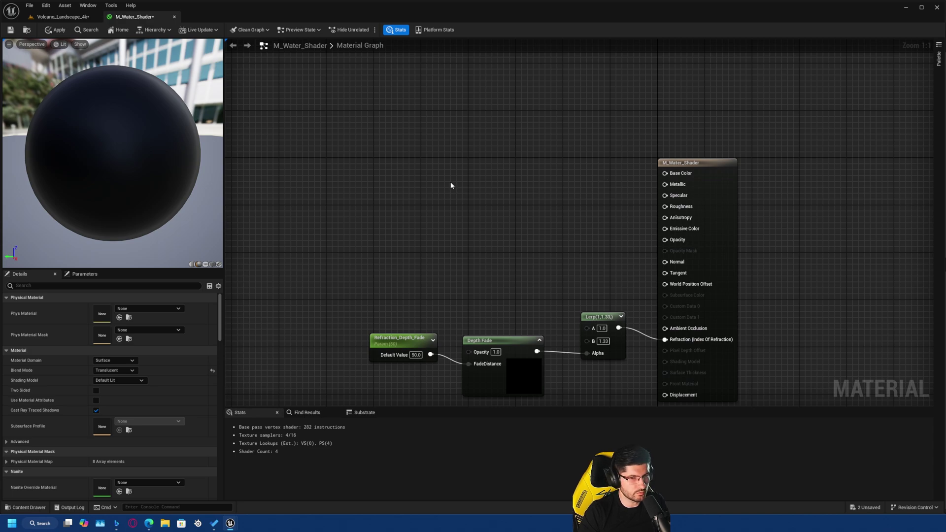
left_click(439, 177)
type("Metalic")
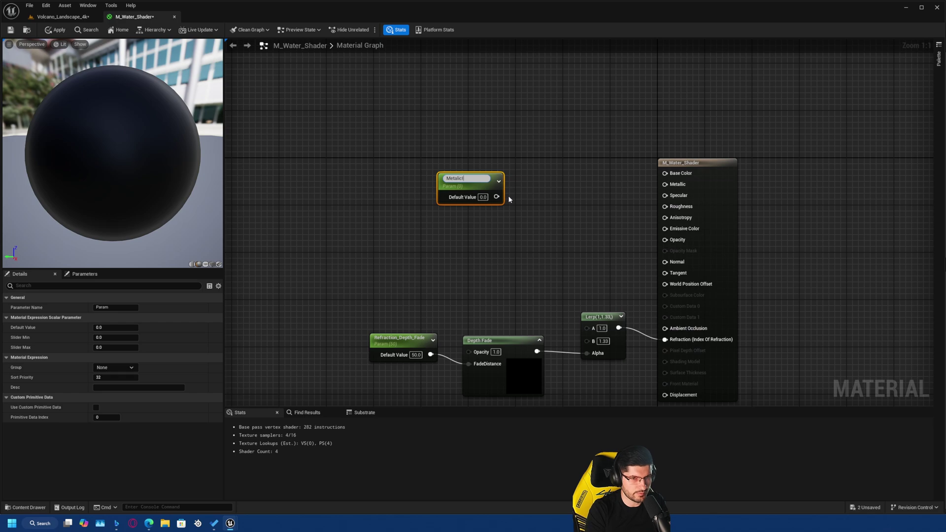
type("Intensity")
key("Return")
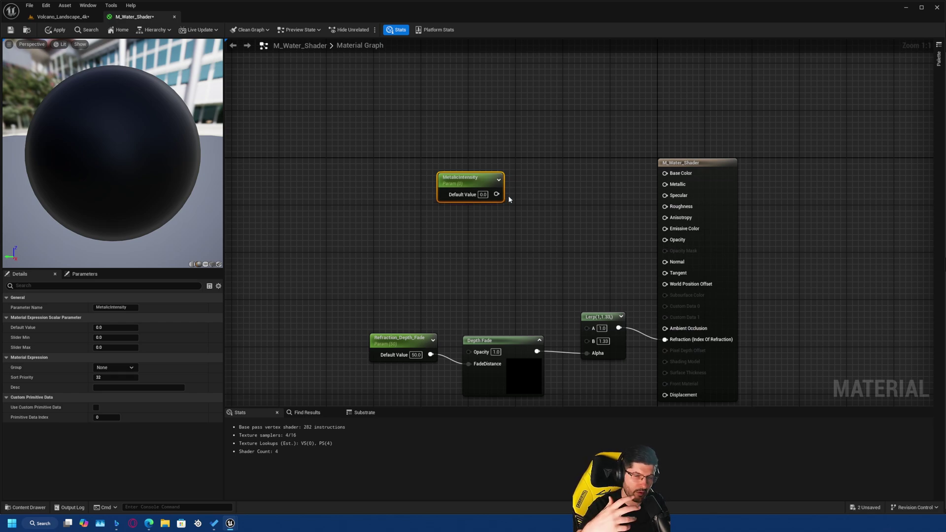
Add a scalar parameter named RoughnessIntensity, and connect MetalicIntensity to Metallic and RoughnessIntensity to Roughness on the main node.
left_click(457, 238)
type("Roughne")
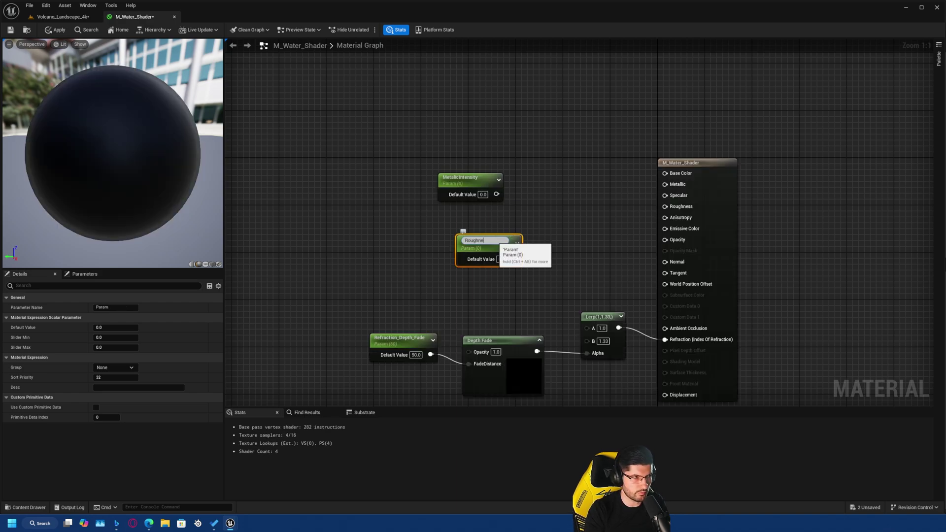
type("ssIntensity")
key("Return")
left_click_drag(495, 195, 664, 184)
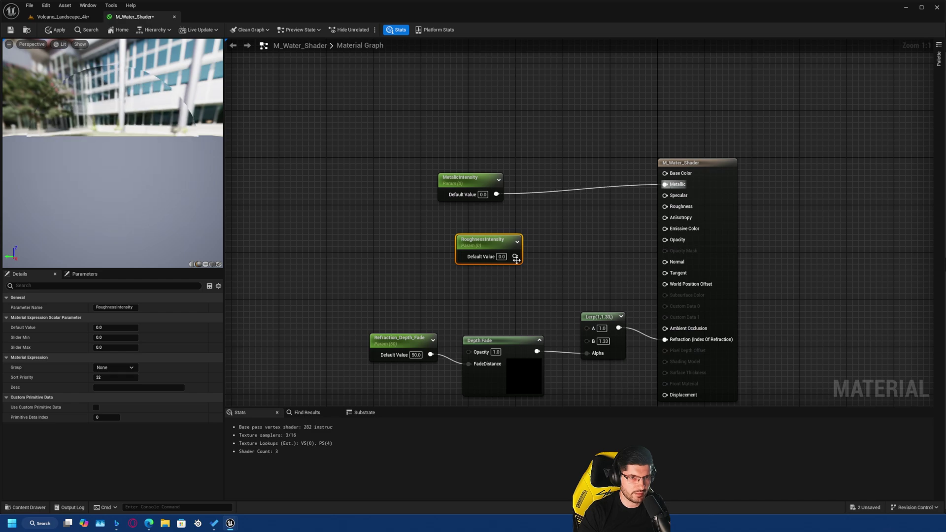
left_click_drag(515, 256, 661, 213)
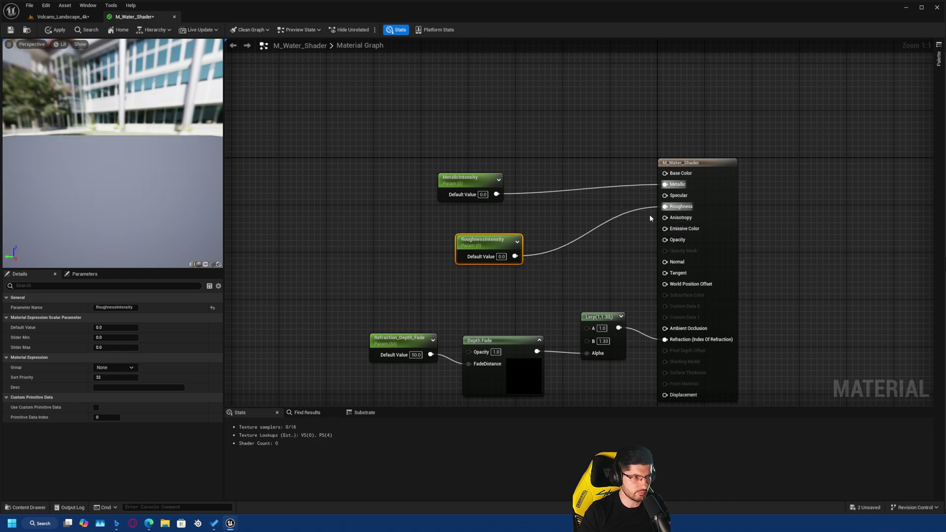
Set RoughnessIntensity's default value to 0.1 and place the node directly below MetalicIntensity.
left_click(501, 256)
type("0.1")
key("Return")
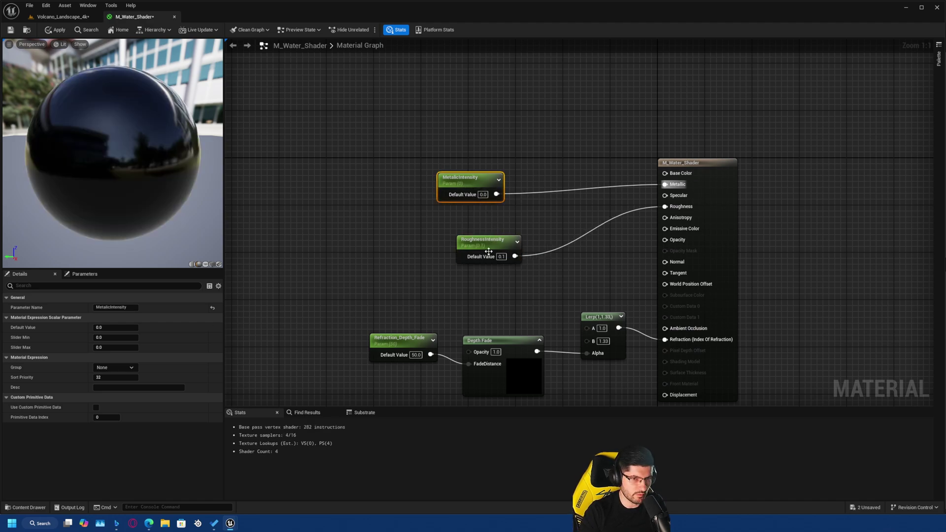
left_click_drag(488, 254, 465, 230)
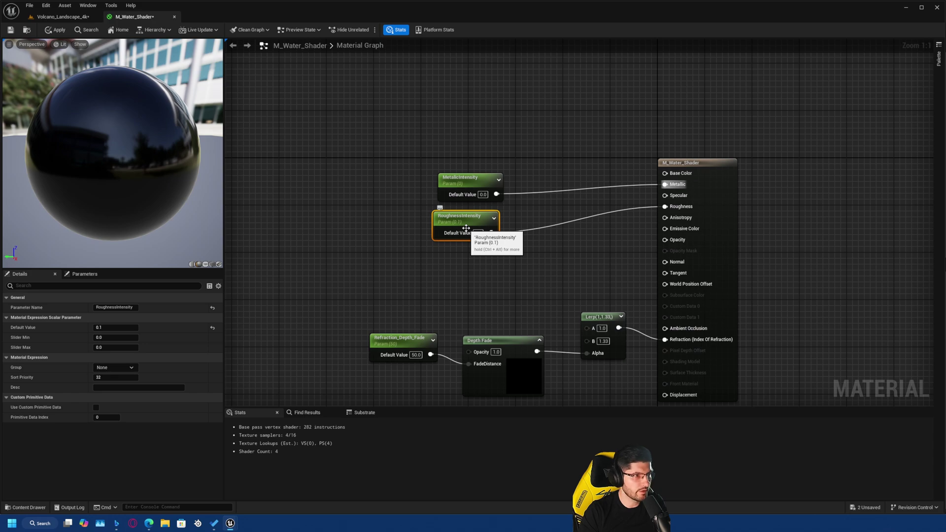
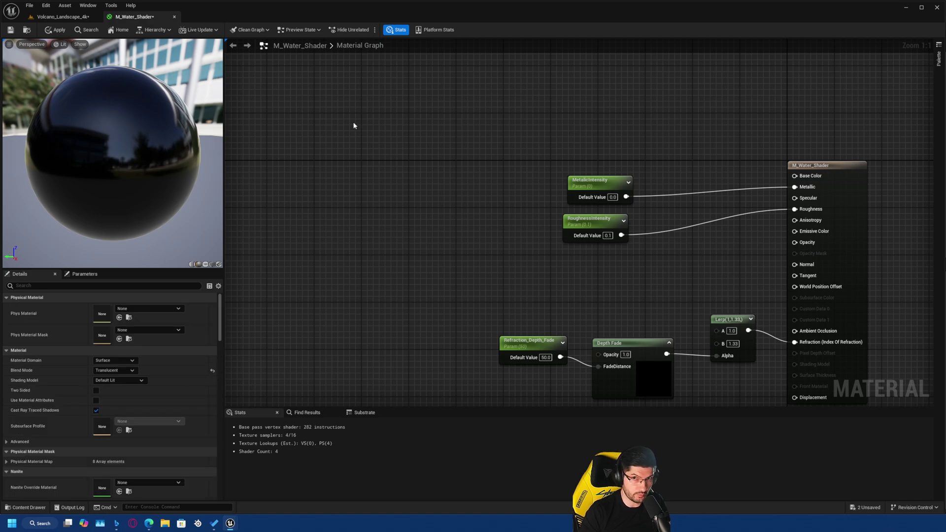
Add a three-component vector constant before the intensity parameters and convert it to a parameter named Color_01.
left_click(354, 126)
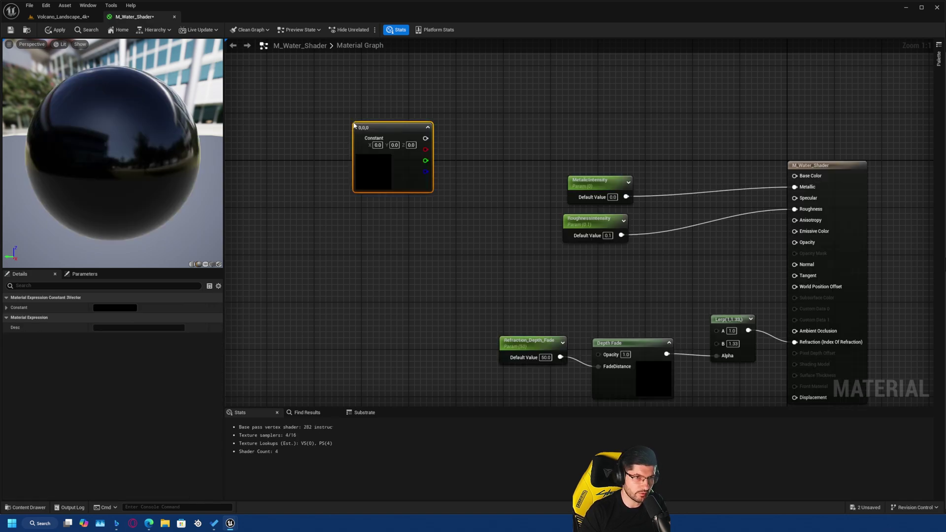
left_click_drag(378, 180, 380, 187)
right_click(378, 180)
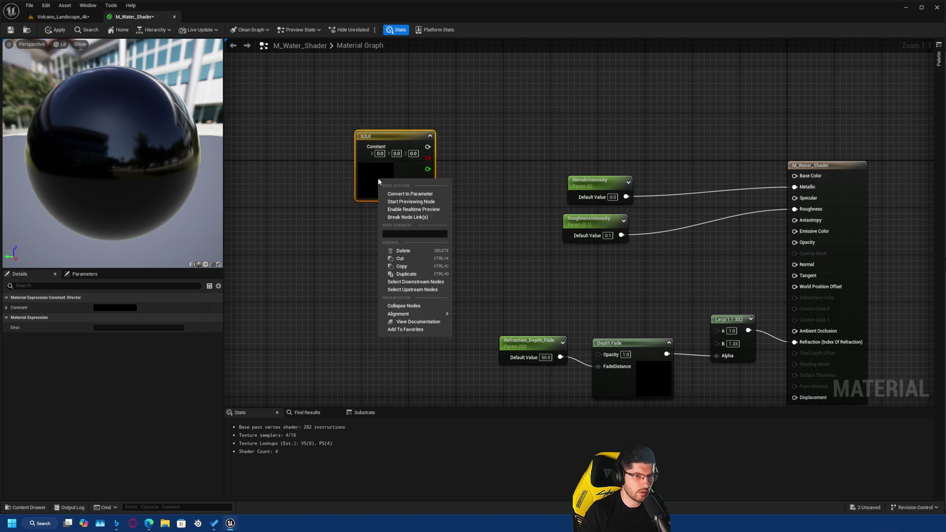
left_click(400, 193)
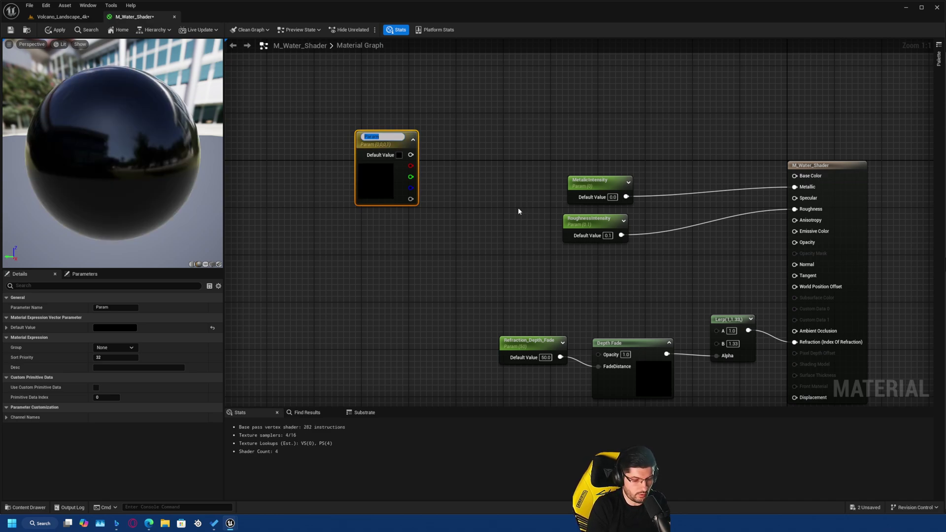
type("Color_0")
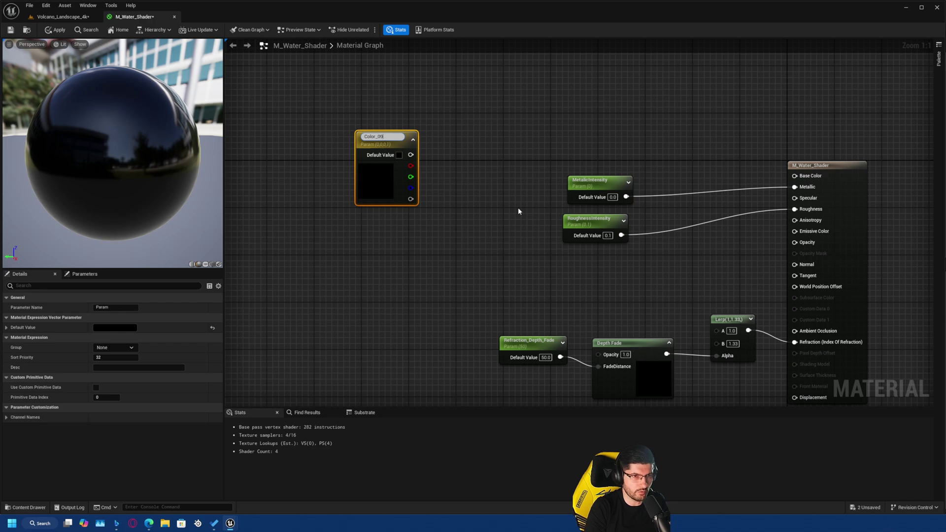
type("1")
key("Return")
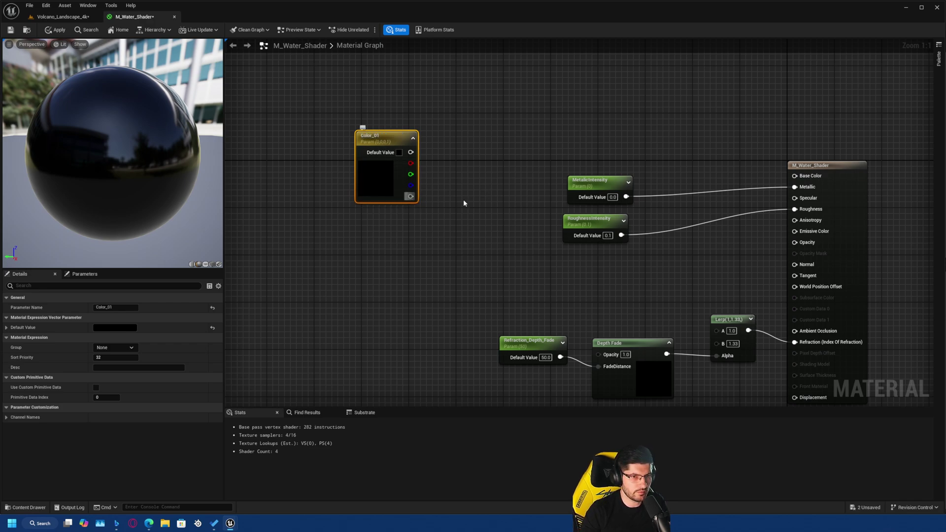
Duplicate Color_01 as Color_02, stack Color_01 above it, and move both farther away from the intensity parameters.
key("ctrl+d")
left_click_drag(424, 216, 460, 173)
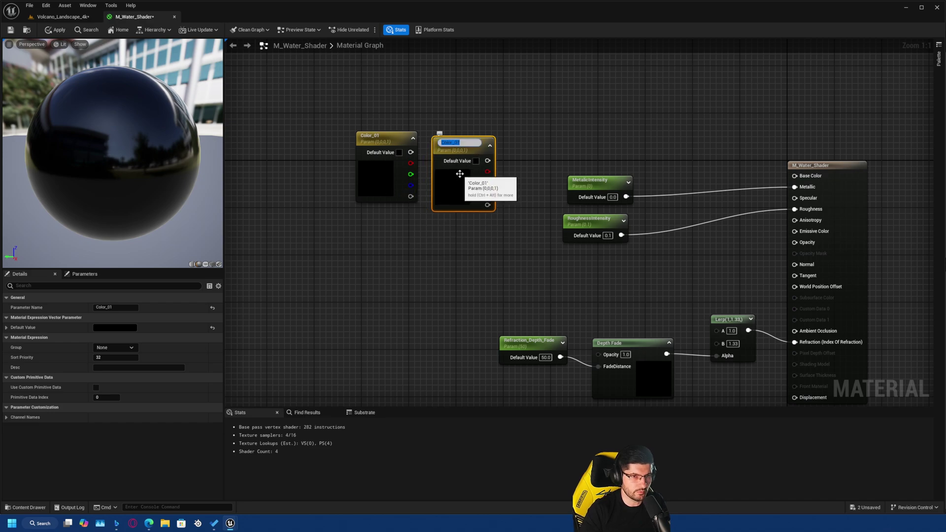
type("2")
key("Return")
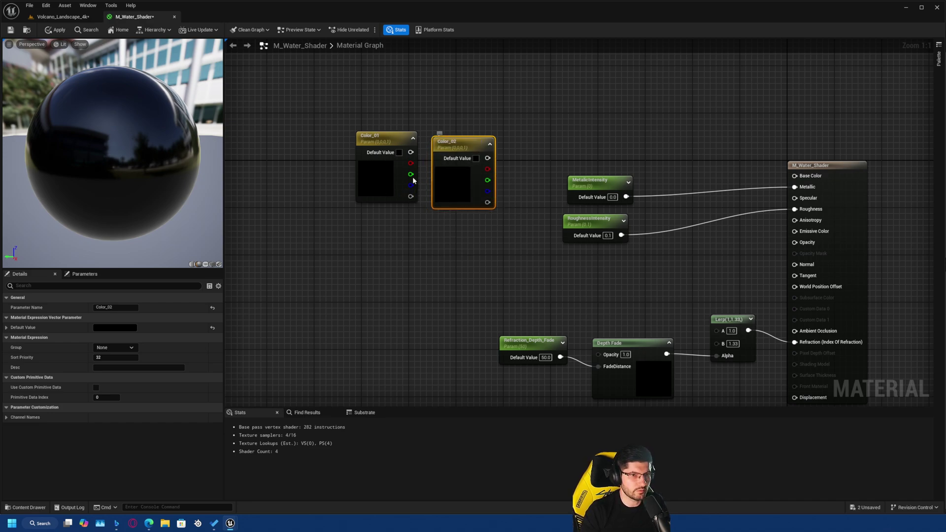
left_click_drag(383, 176, 459, 101)
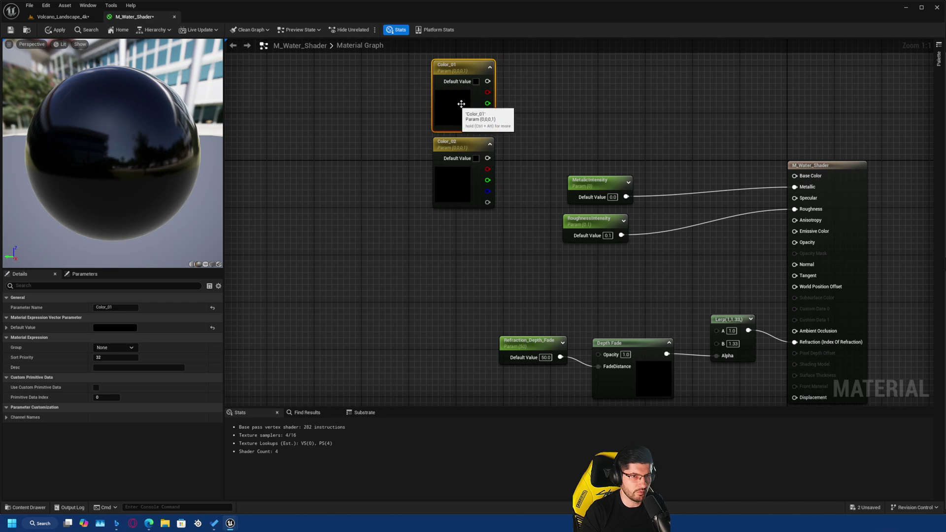
right_click_drag(504, 114, 485, 140)
left_click(433, 168, "shift")
left_click_drag(432, 147, 366, 146)
left_click(434, 135)
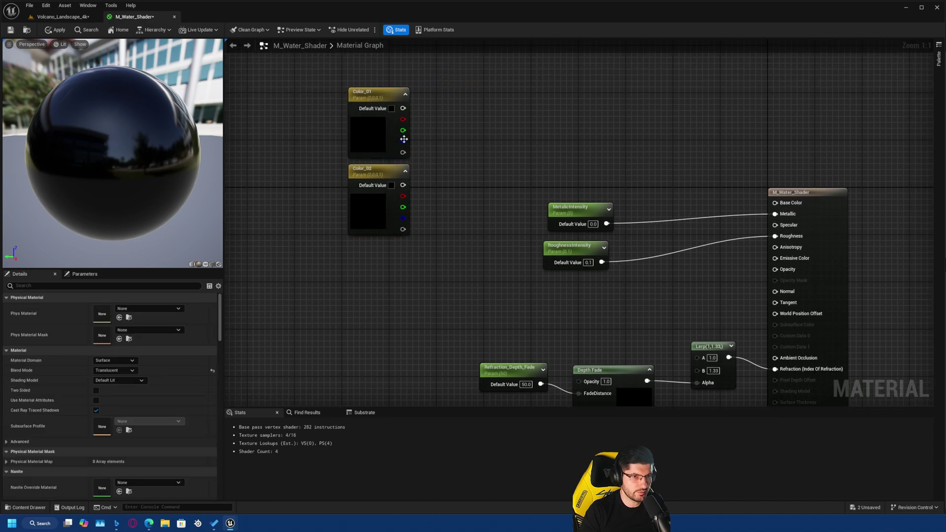
Set Color_01's default value to a dark muted green, about R 0.022, G 0.042, B 0.029.
left_click(356, 143)
left_click(129, 327)
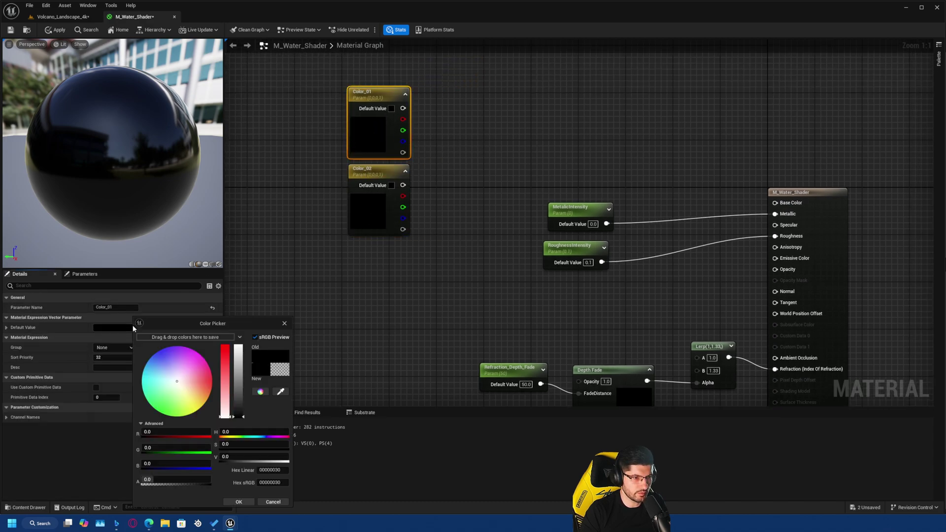
left_click(164, 391)
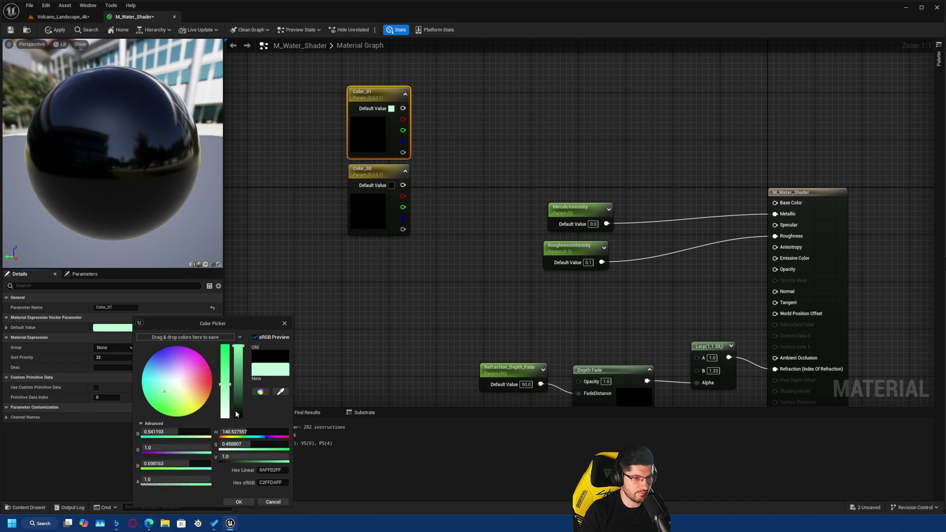
left_click(236, 414)
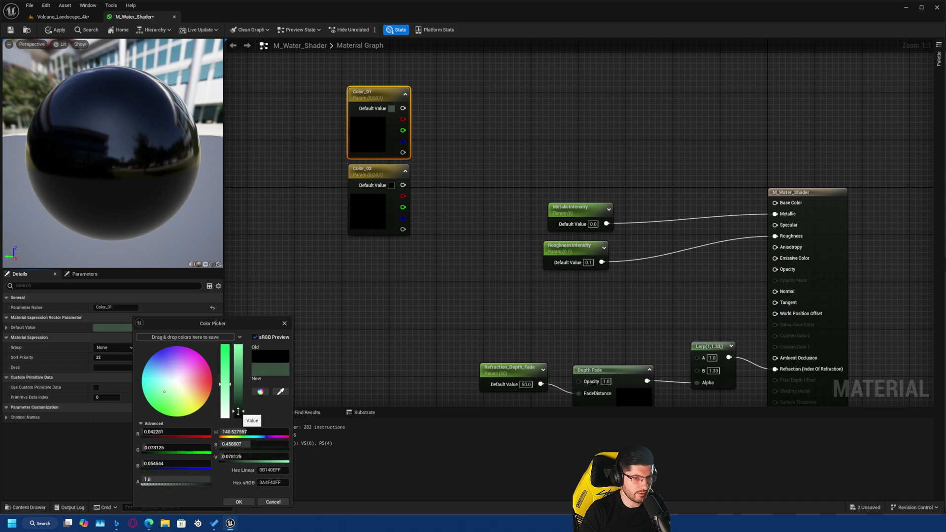
left_click(238, 501)
Set Color_02's default value to a dark neutral grey, about 0.0677 in each of the R, G and B channels.
left_click(375, 225)
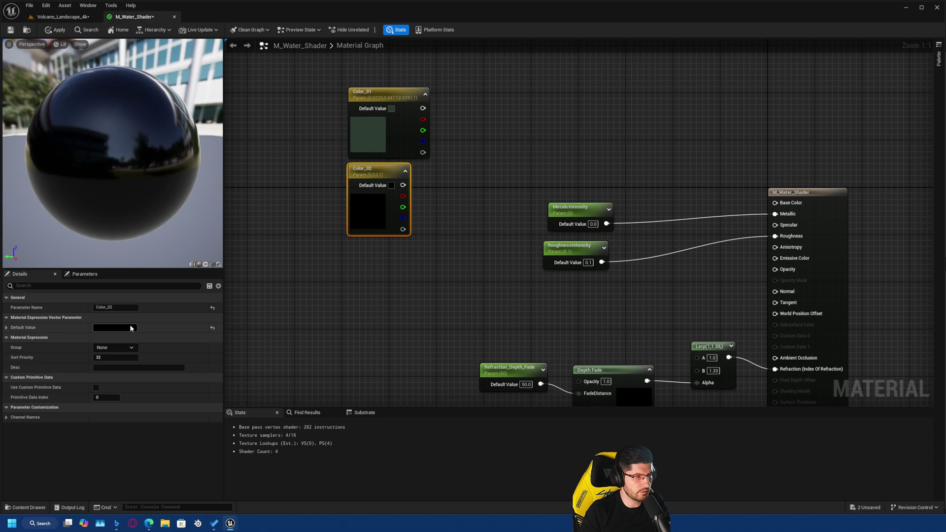
left_click(130, 328)
left_click_drag(241, 417, 241, 412)
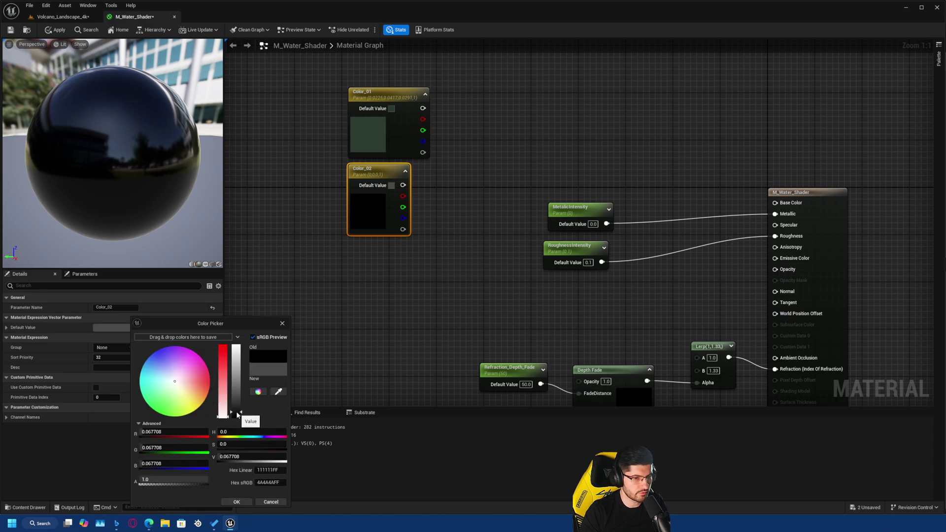
left_click(236, 501)
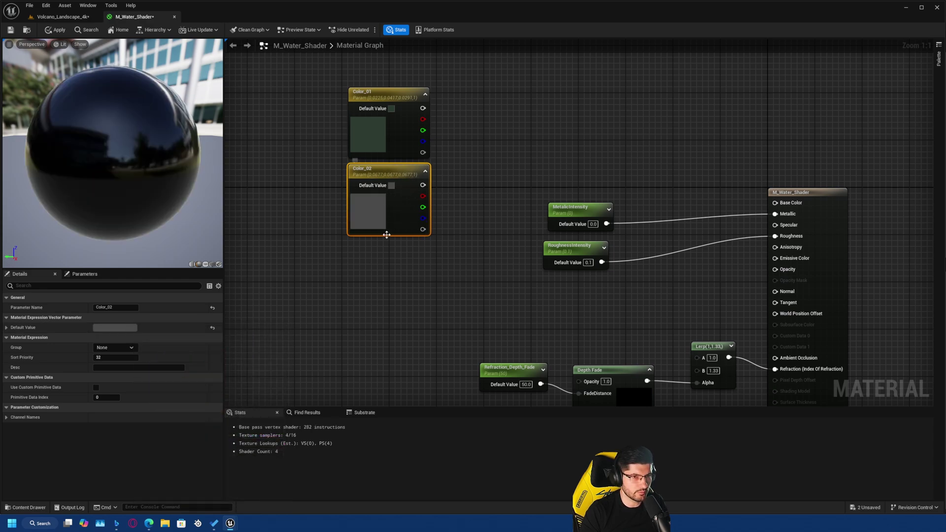
Add a LinearInterpolate node beside the color parameters, and connect Color_01 to its A and Color_02 to its B.
right_click_drag(464, 237, 450, 234)
left_click(429, 189)
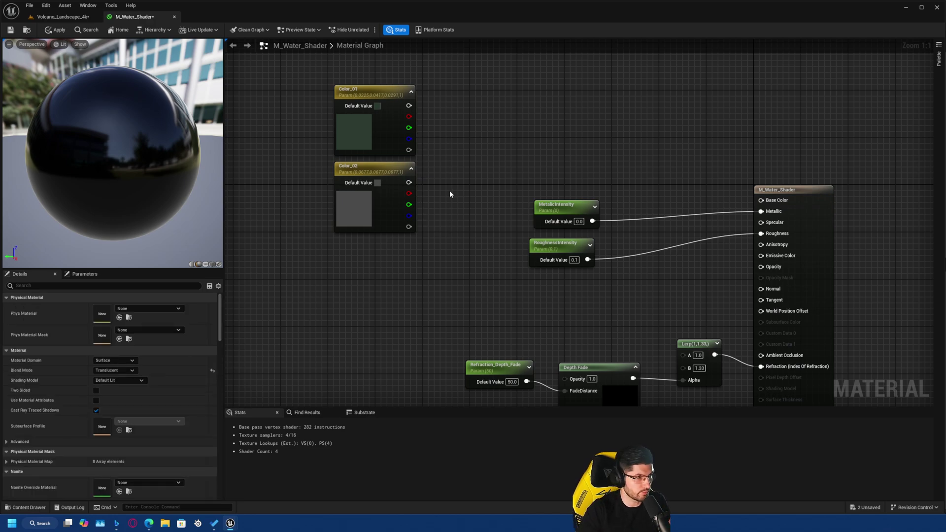
right_click(472, 104)
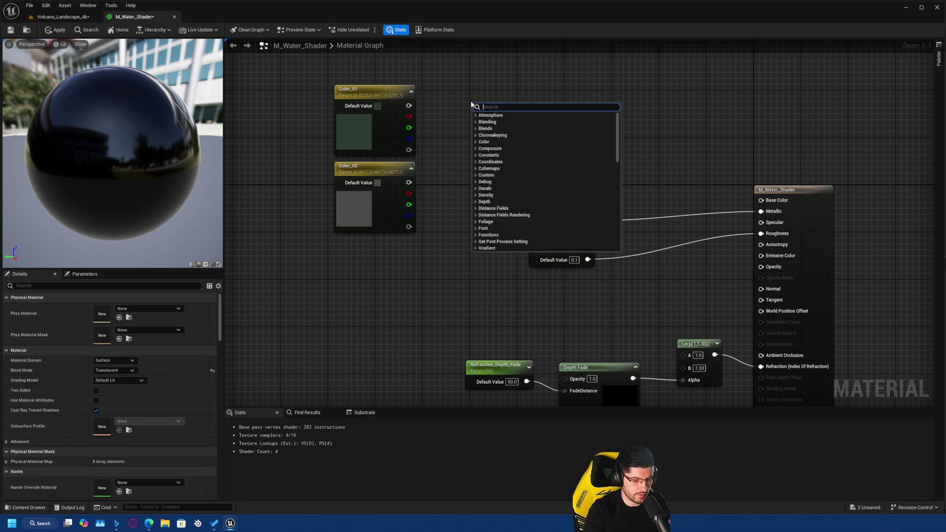
type("lerp")
key("Return")
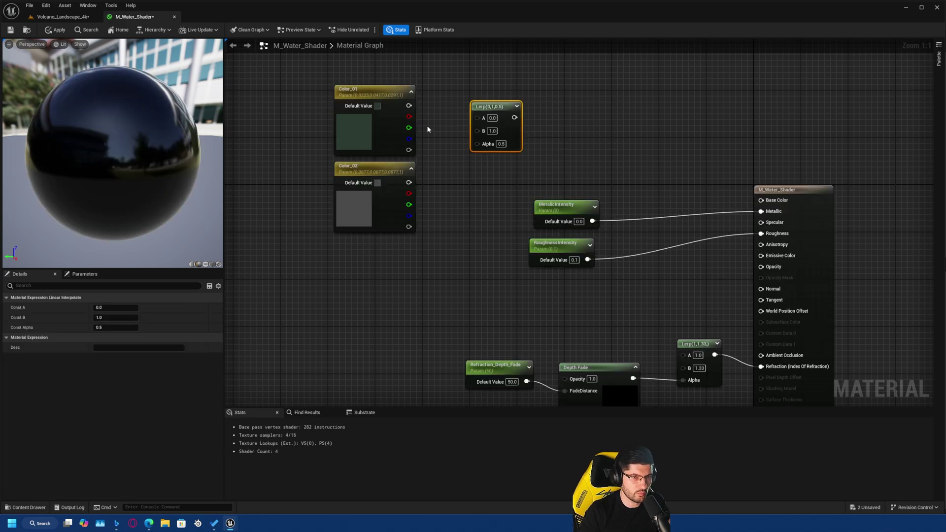
left_click_drag(408, 105, 477, 143)
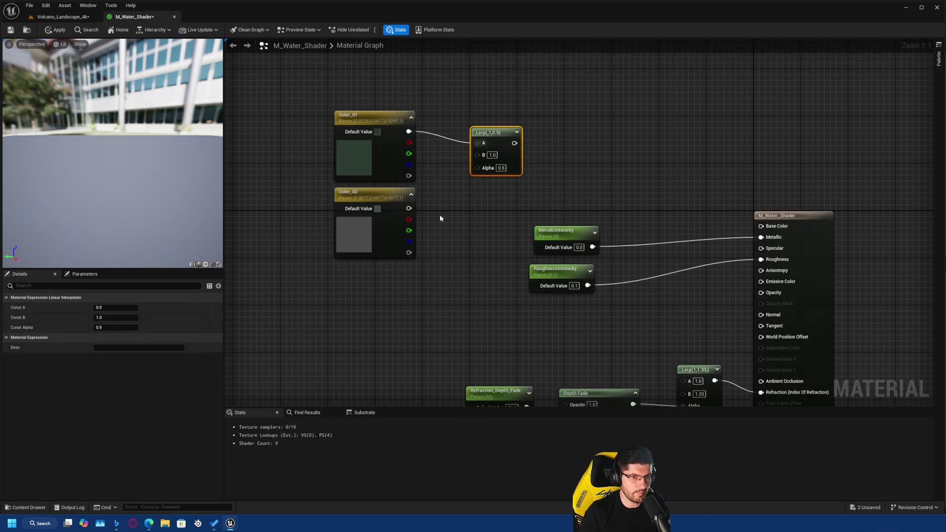
left_click_drag(409, 208, 476, 155)
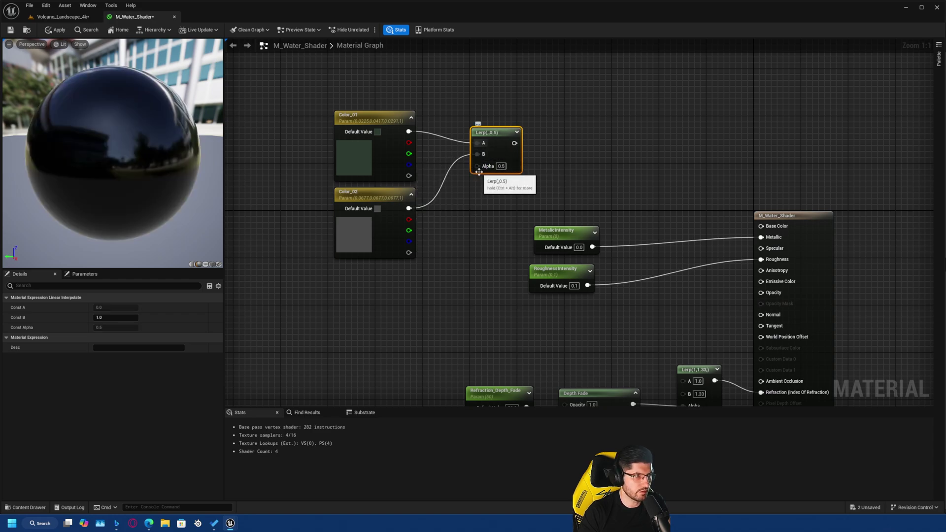
Connect the color Lerp's output to the material's Base Color input.
right_click_drag(439, 260, 491, 193)
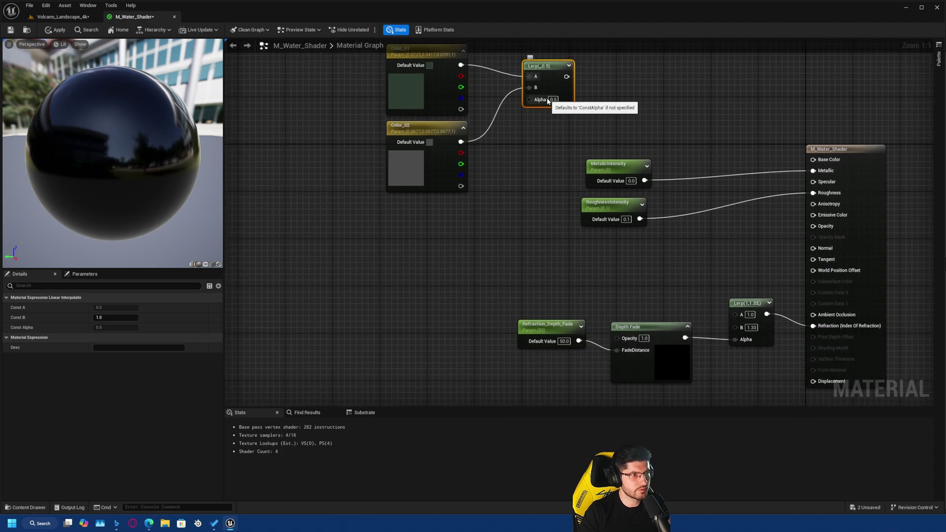
right_click_drag(547, 100, 530, 139)
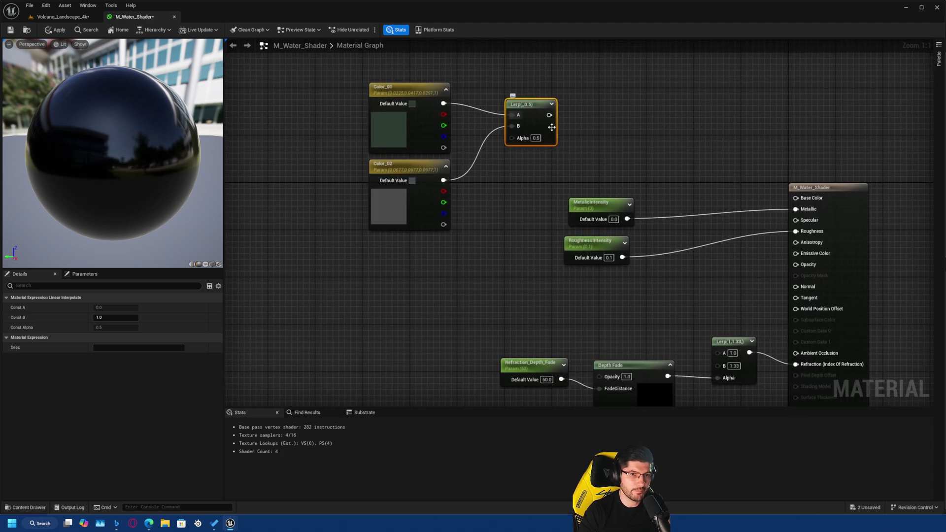
left_click_drag(549, 115, 795, 197)
Add a Fresnel node in the empty area below and before Color_02.
right_click_drag(253, 242, 427, 163)
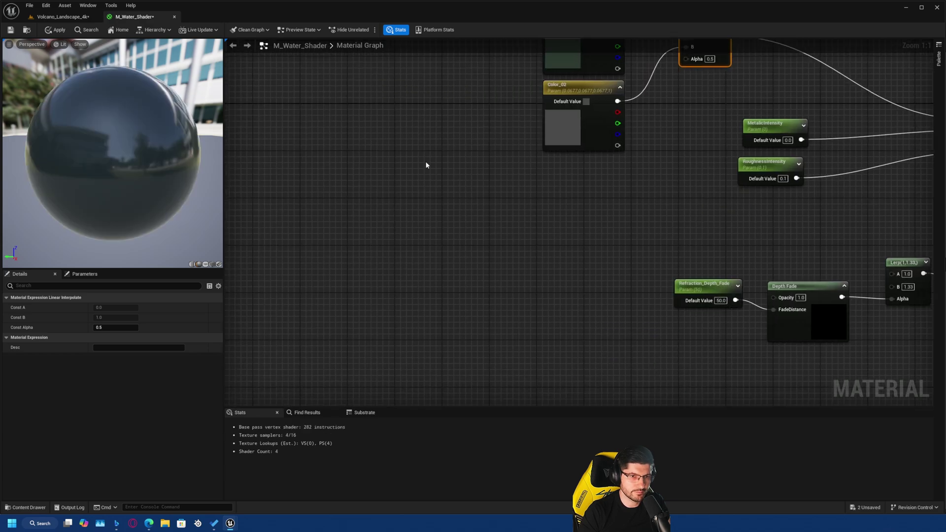
right_click(433, 181)
type("fresn")
key("Return")
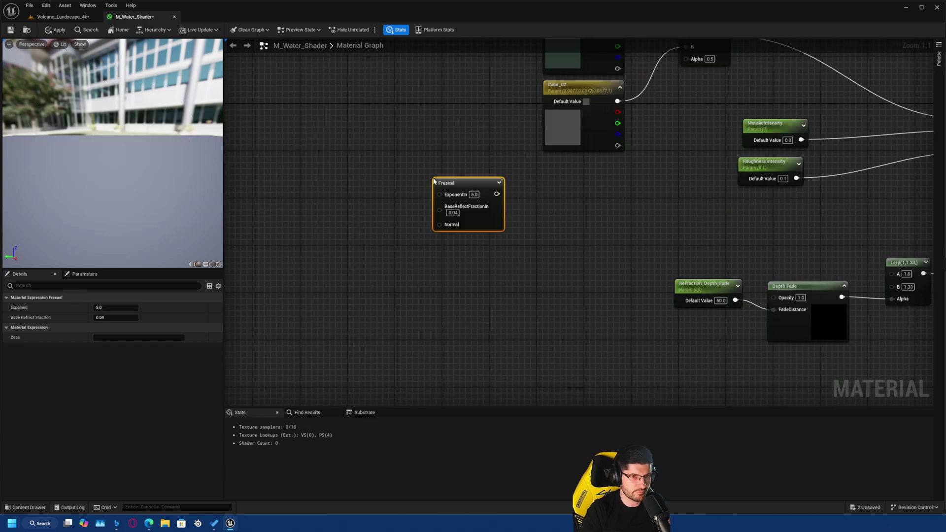
Connect the Fresnel output to the color Lerp's Alpha, and move the Fresnel and both color parameters to clear space before the Lerp.
right_click_drag(500, 200, 471, 256)
left_click_drag(471, 256, 661, 122)
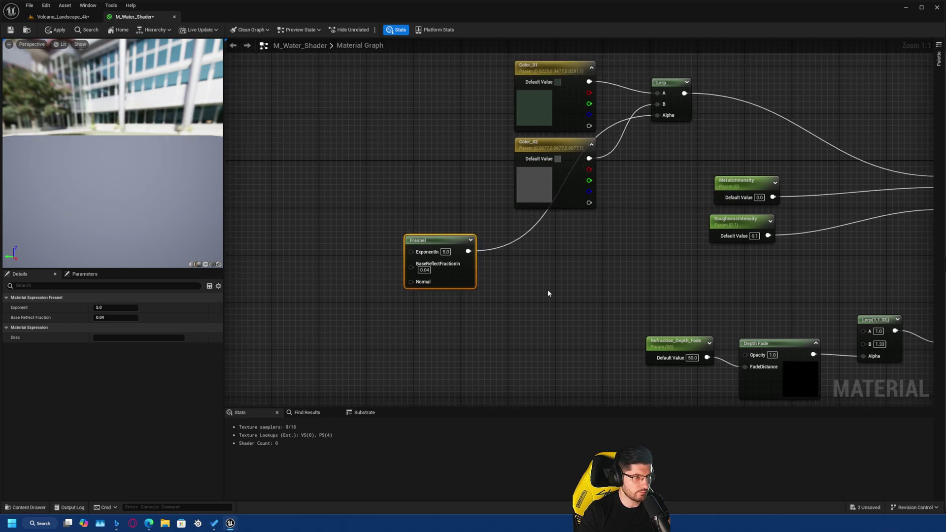
right_click_drag(458, 276, 440, 264)
left_click_drag(440, 264, 461, 262)
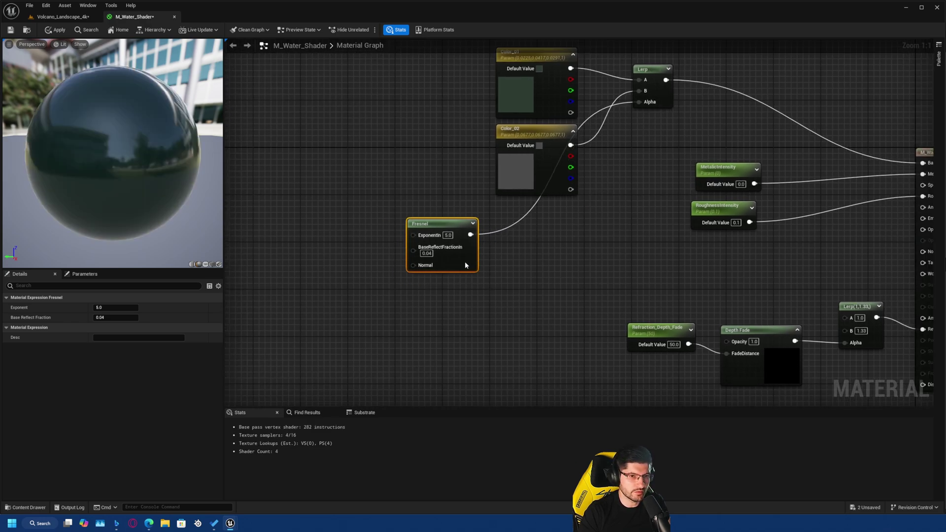
left_click_drag(476, 91, 533, 153)
left_click_drag(531, 105, 437, 112)
left_click(505, 258)
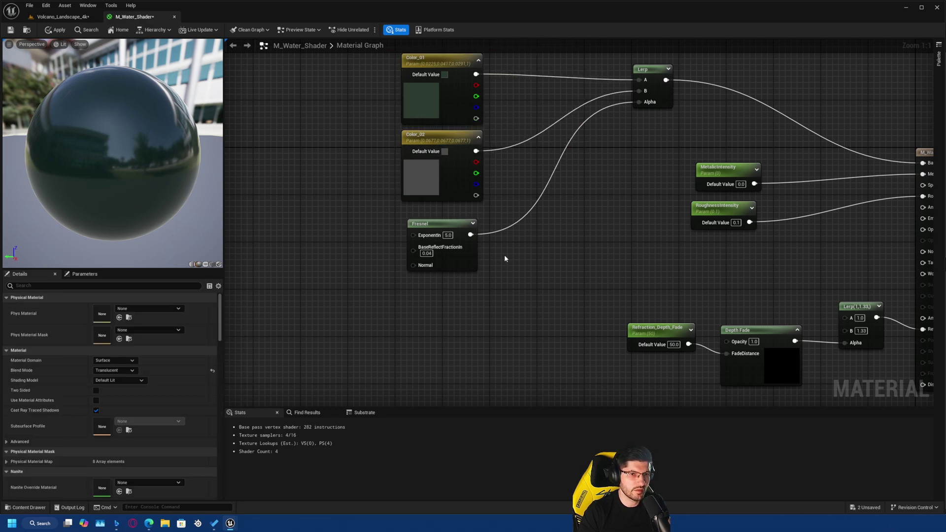
Add a Depth Fade node after the Fresnel node, and connect the Fresnel output to its Opacity input.
right_click(534, 221)
type("dept")
key("Return")
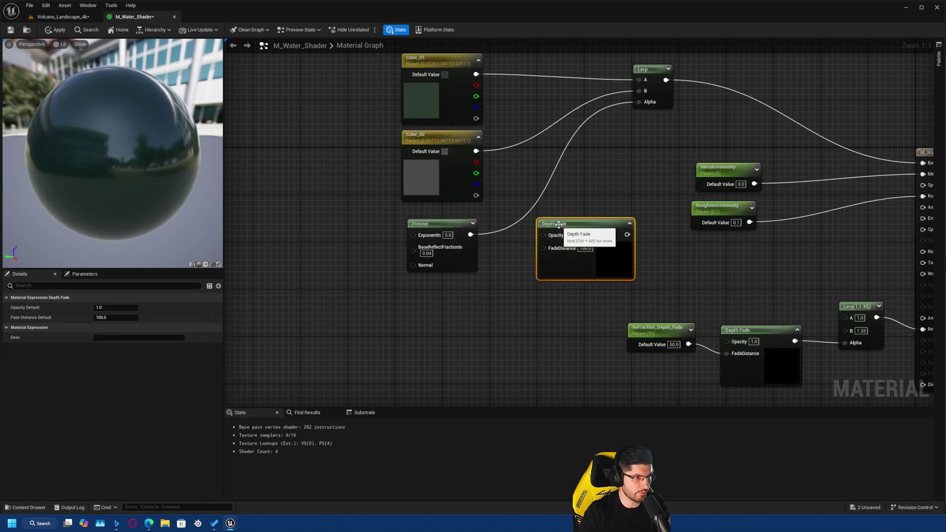
left_click_drag(471, 235, 544, 235)
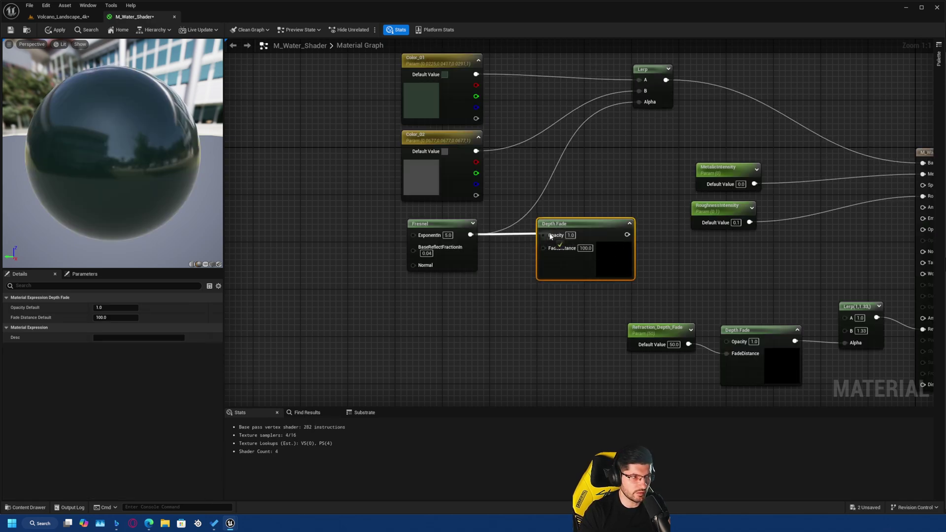
Add a scalar parameter named OpacityExponent with a default value of 0.8, connected to the Fresnel node's ExponentIn.
right_click_drag(473, 289, 475, 275)
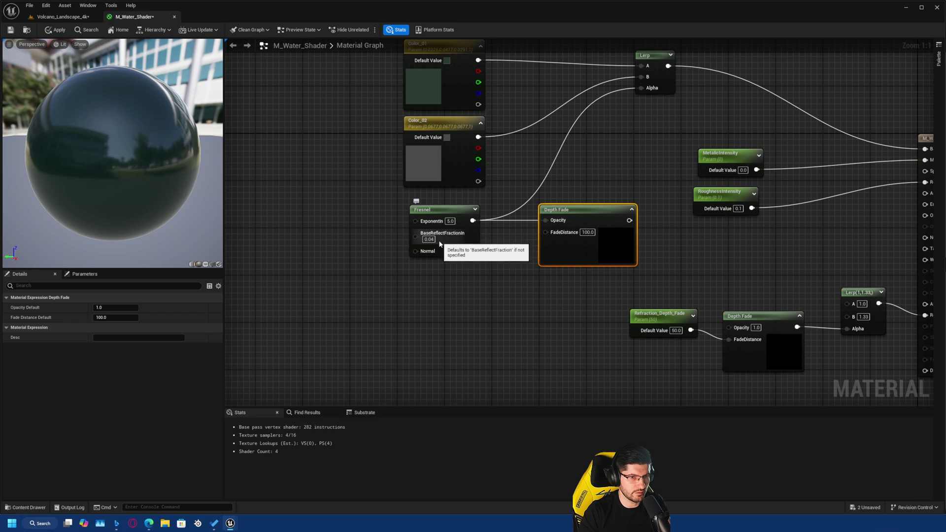
mouse_move(432, 238)
right_mouse_down()
mouse_move(445, 239)
mouse_move(442, 223)
right_mouse_up()
left_click(342, 187)
type("s")
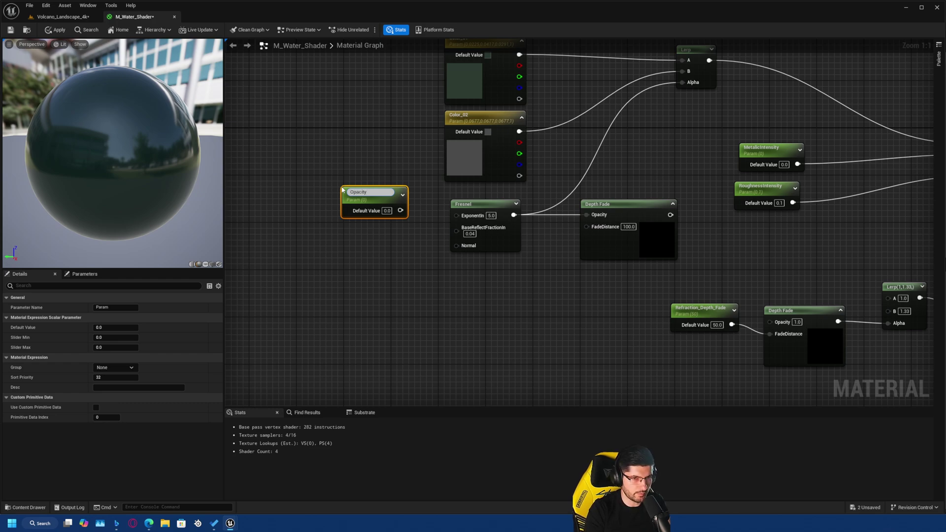
key("Return")
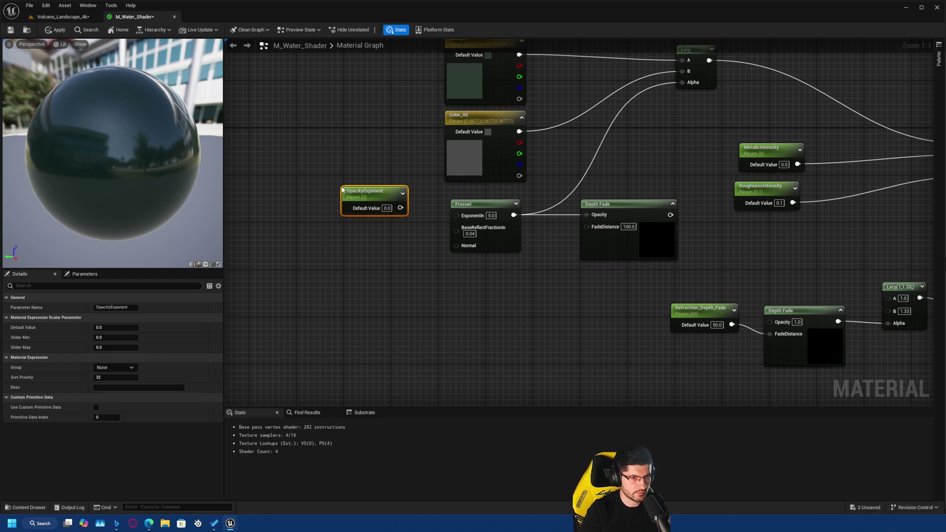
left_click_drag(401, 208, 456, 217)
left_click(387, 209)
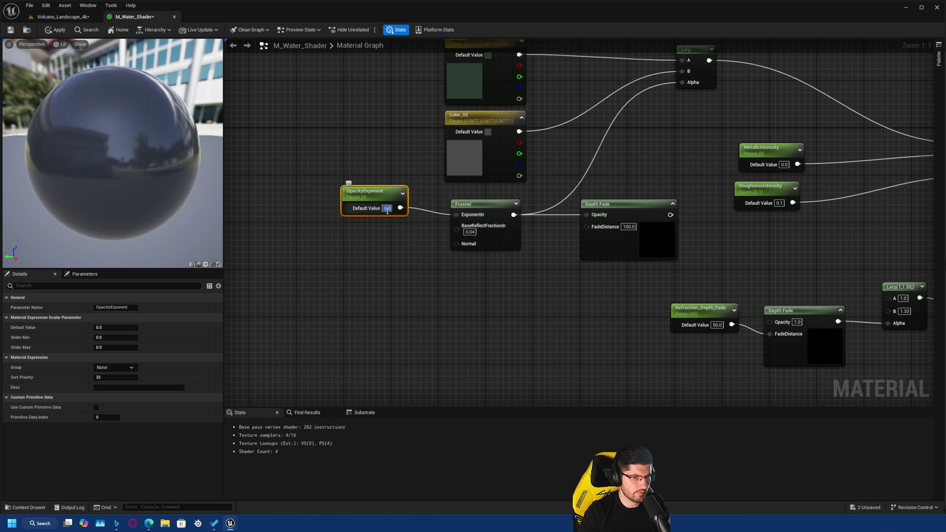
type("0.8")
key("Return")
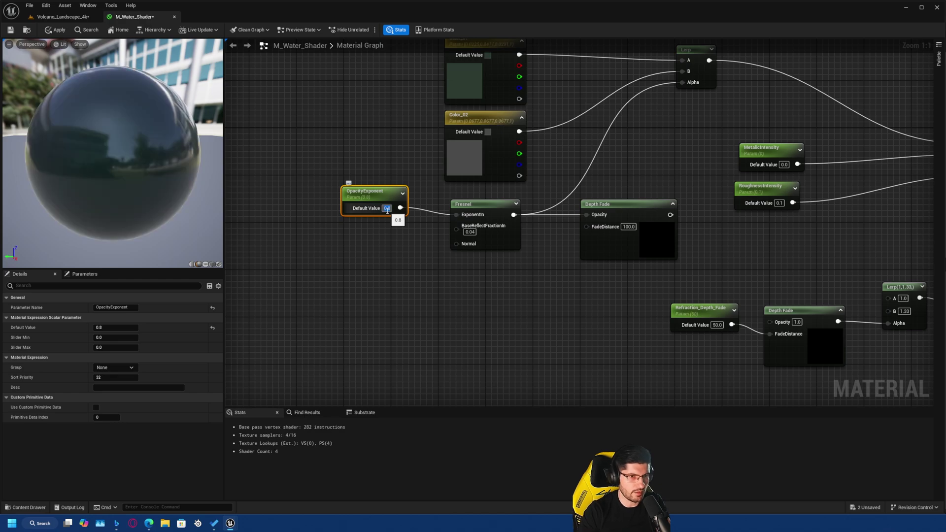
Add a scalar parameter named OpacityFresnelFraction below OpacityExponent, and connect it to the Fresnel node's BaseReflectFractionIn.
left_click(339, 242)
left_click(339, 243)
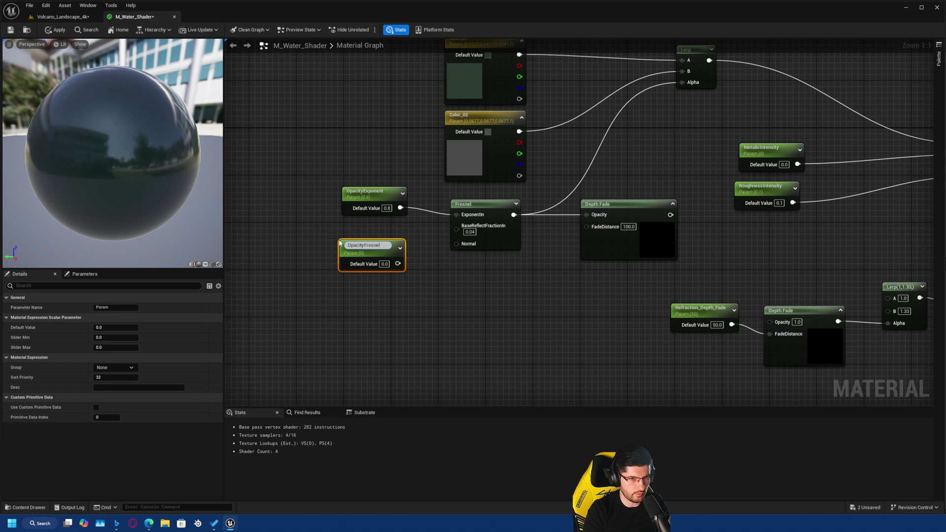
type("OpacityFresnelFractio")
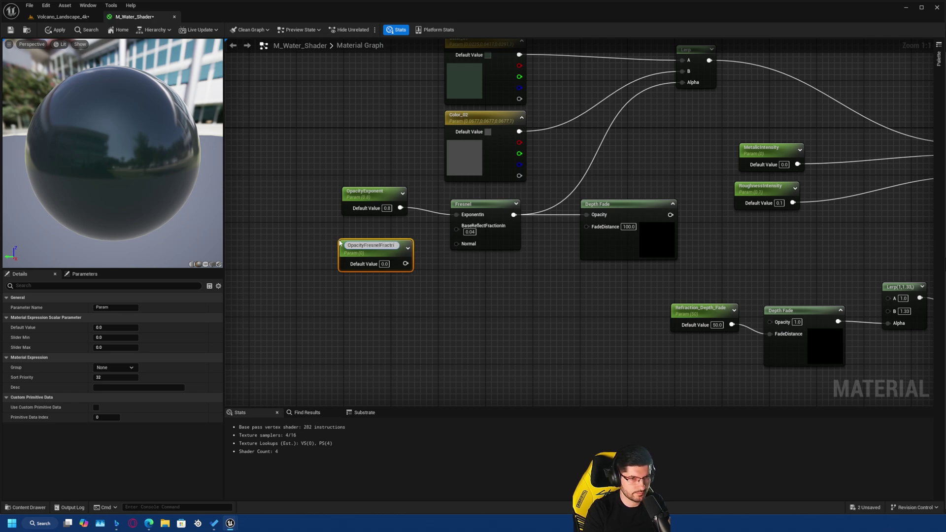
type("n")
key("Return")
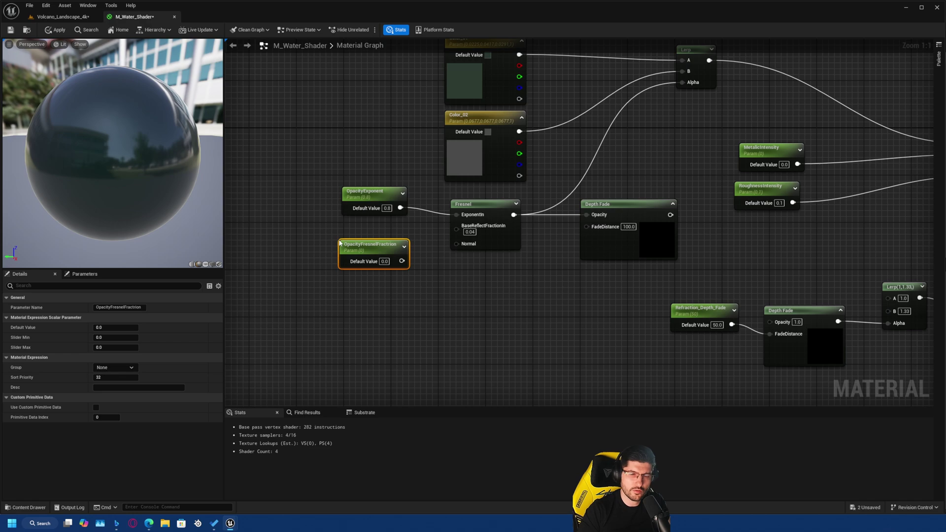
left_click_drag(402, 261, 451, 242)
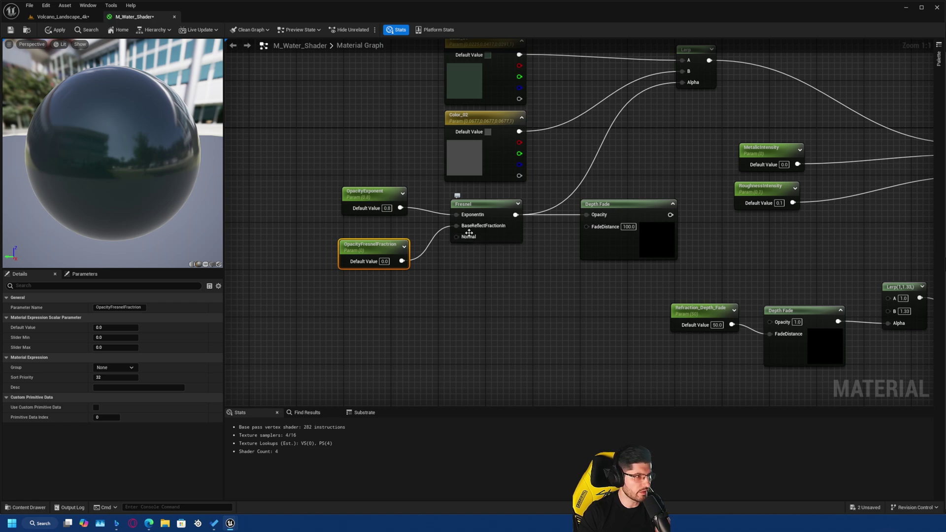
Duplicate the Refraction_Depth_Fade parameter and place the copy below the Fresnel node.
right_click_drag(576, 282, 542, 261)
left_click(567, 228)
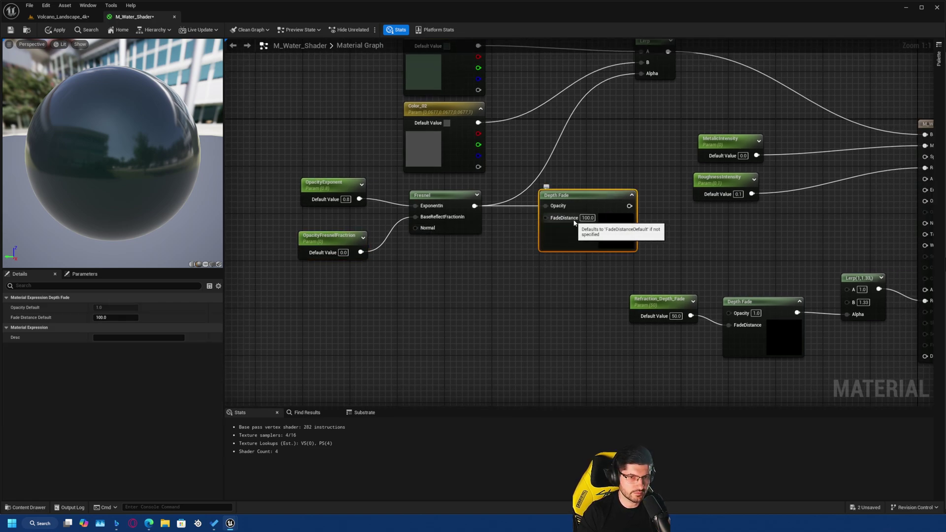
left_click(646, 302)
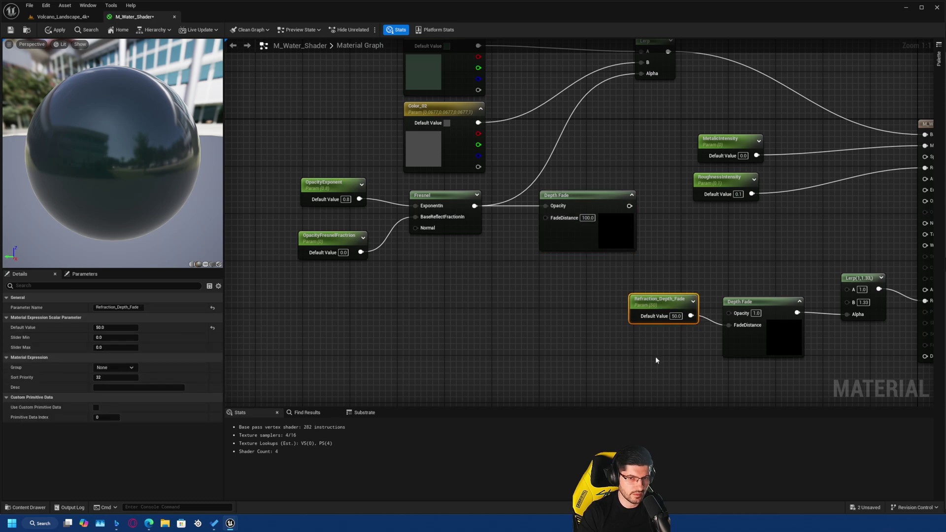
key("ctrl+c")
key("ctrl+v")
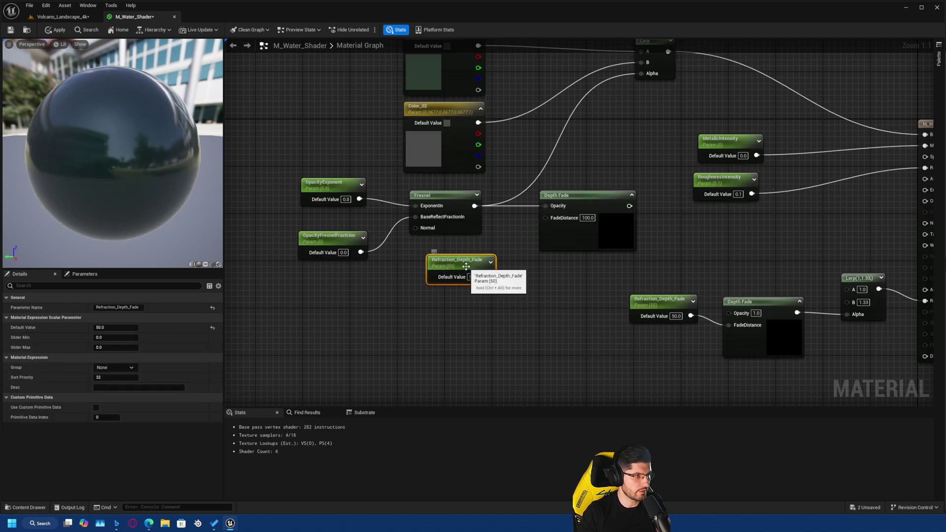
Rename the copied depth fade parameter as Opacity_Depth_Fade.
key("F2")
key("Home")
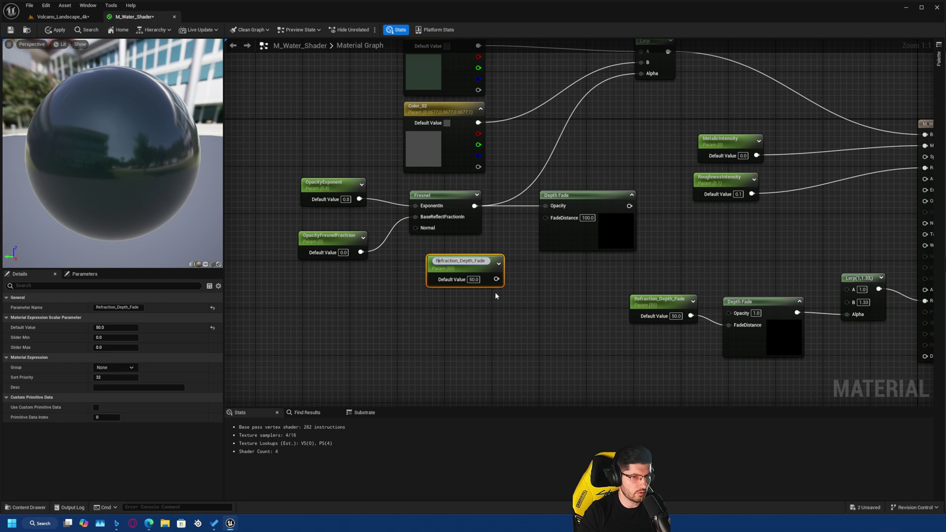
key("Delete")
key("Delete")
key("Delete")
key("Delete")
key("Delete")
key("Delete")
key("Delete")
key("Delete")
key("Delete")
key("Delete")
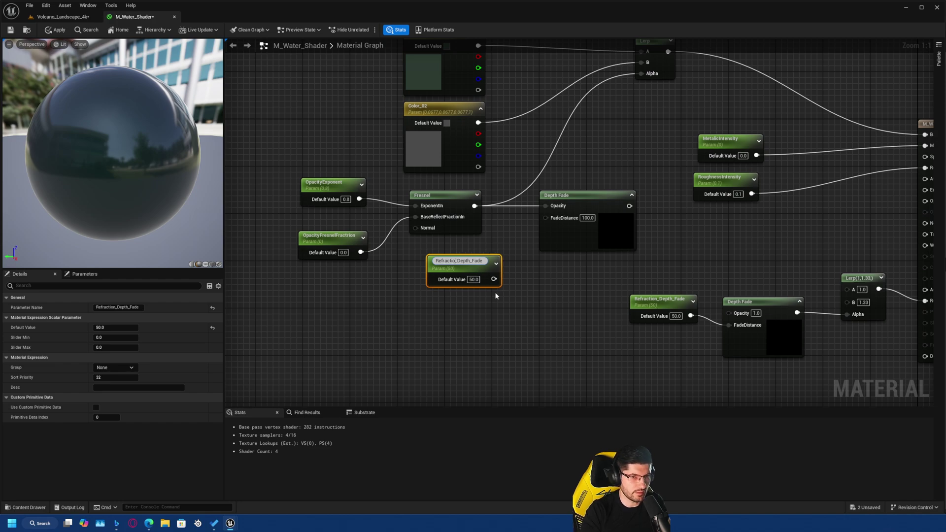
type("Opa")
type("city")
key("Return")
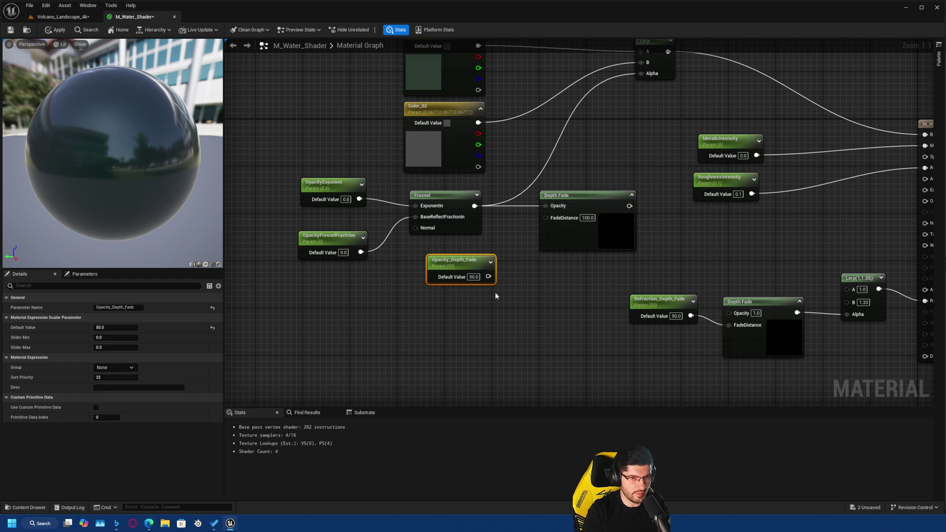
Connect Opacity_Depth_Fade to the new Depth Fade node's FadeDistance input, and set its default value to 200.
left_click_drag(488, 277, 562, 217)
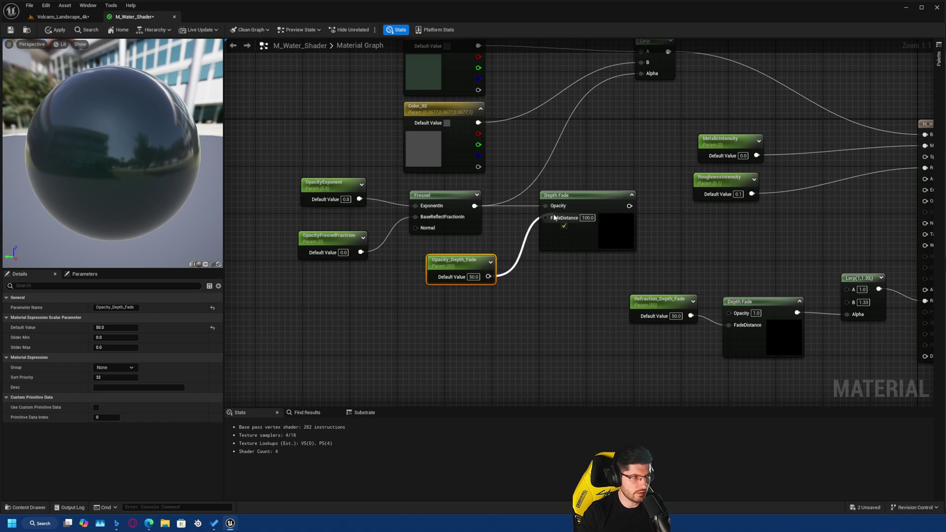
left_click(475, 277)
type("200")
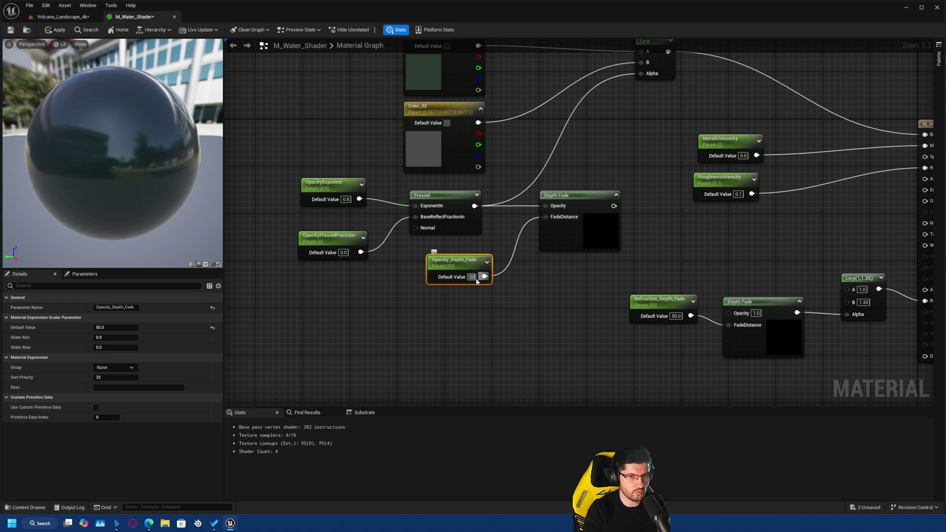
key("Return")
Add a Power node after the opacity Depth Fade node, and connect the Depth Fade output to its Base input.
right_click_drag(545, 282, 480, 268)
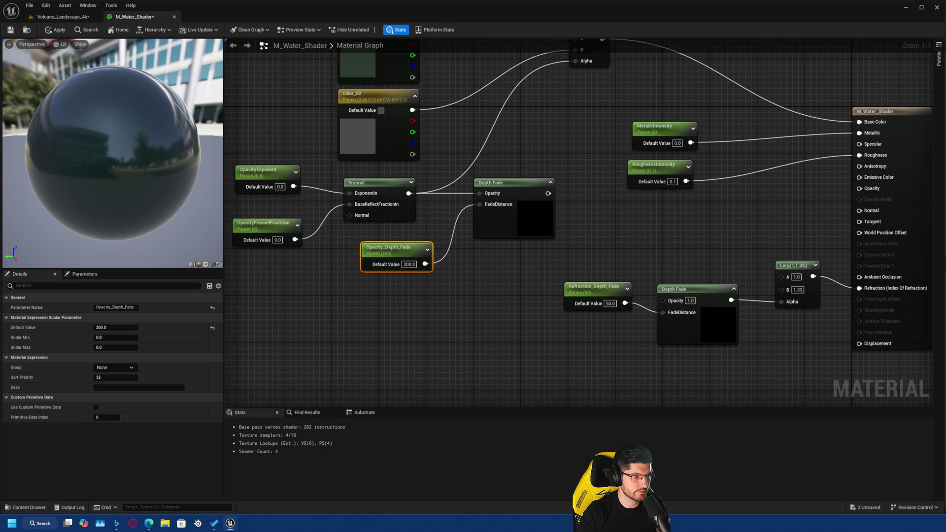
right_click(594, 212)
type("power")
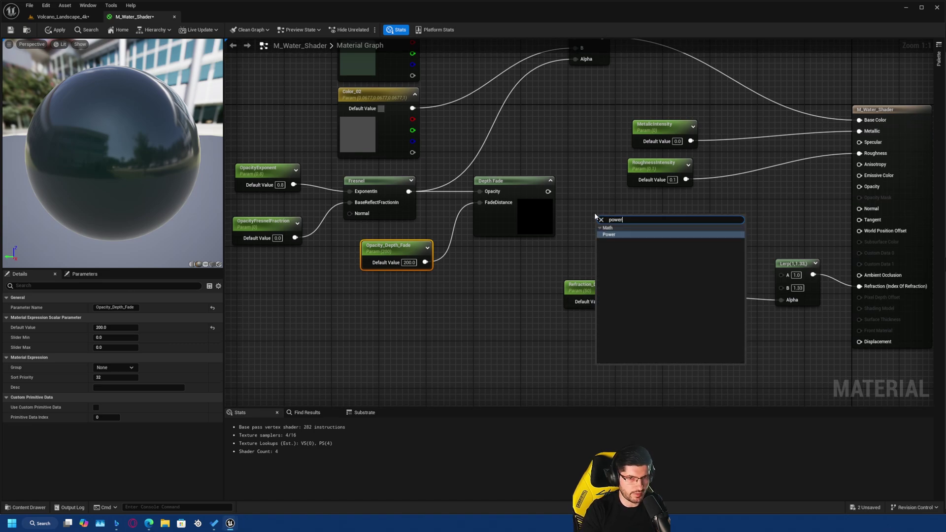
key("Return")
left_click_drag(548, 191, 628, 204)
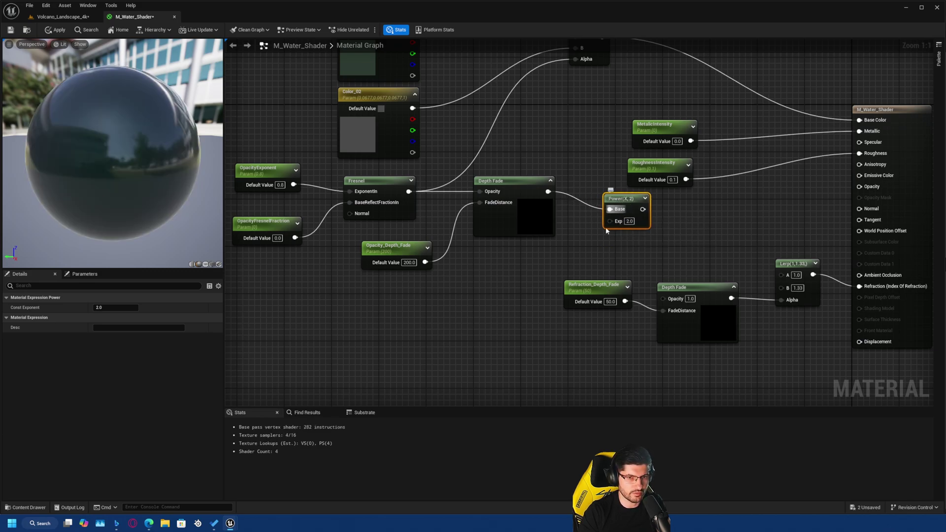
Add a scalar parameter named DistanceFadePower with a default value of 1, connected to the Power node's Exp input.
left_click(554, 255)
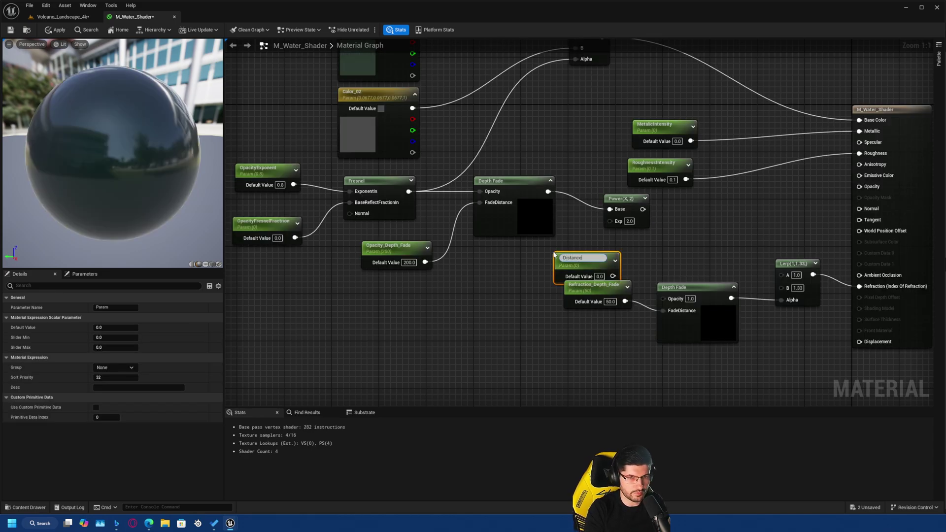
type("DistanceFadePower")
key("Return")
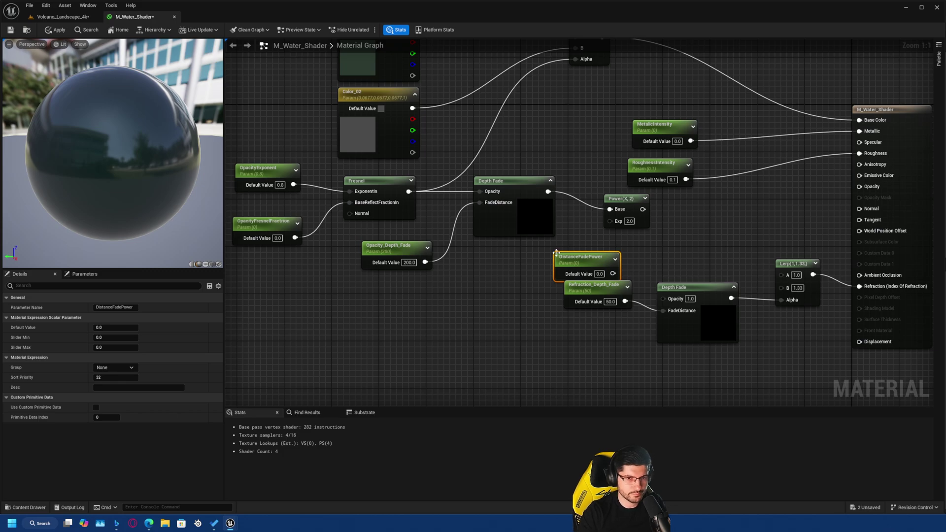
left_click_drag(556, 252, 529, 241)
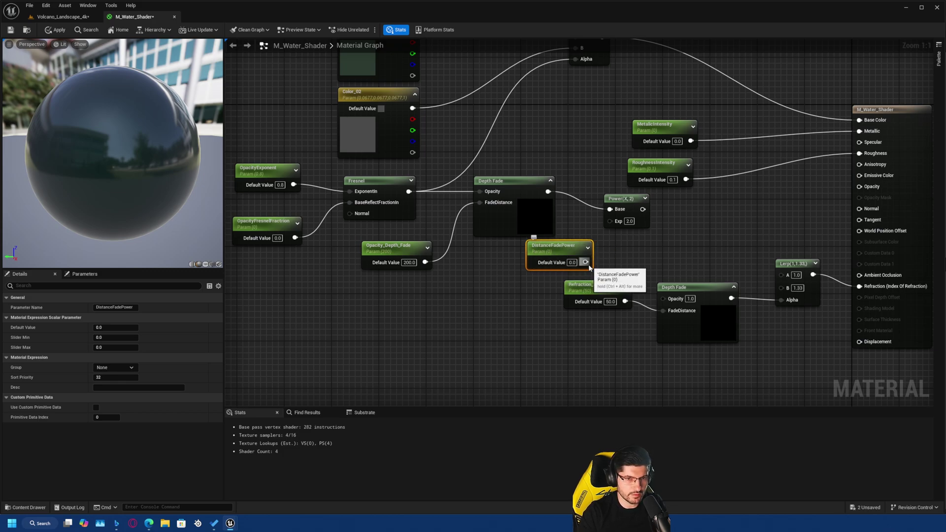
left_click_drag(585, 262, 610, 220)
left_click(572, 262)
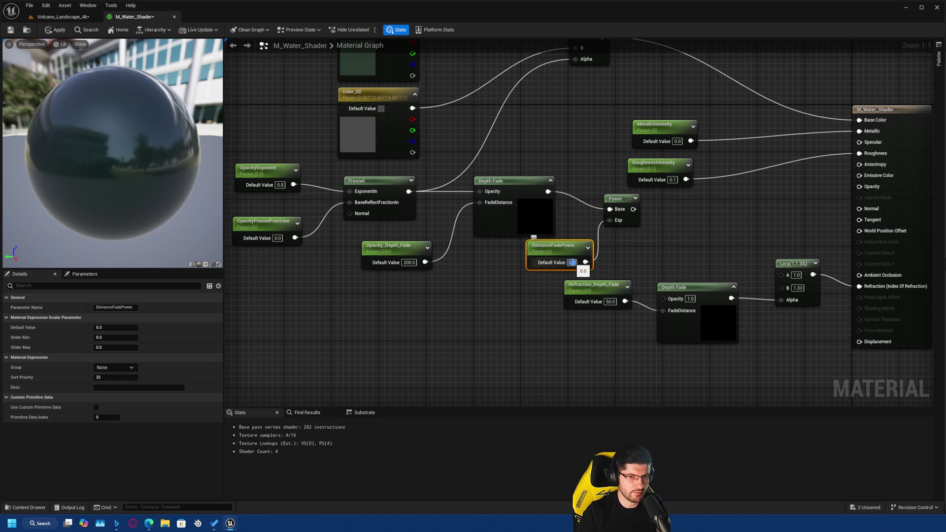
type("1")
left_click(676, 226)
Connect the Power node's output to the material's Opacity input, and shift the color Lerp node slightly.
right_click_drag(675, 226, 533, 259)
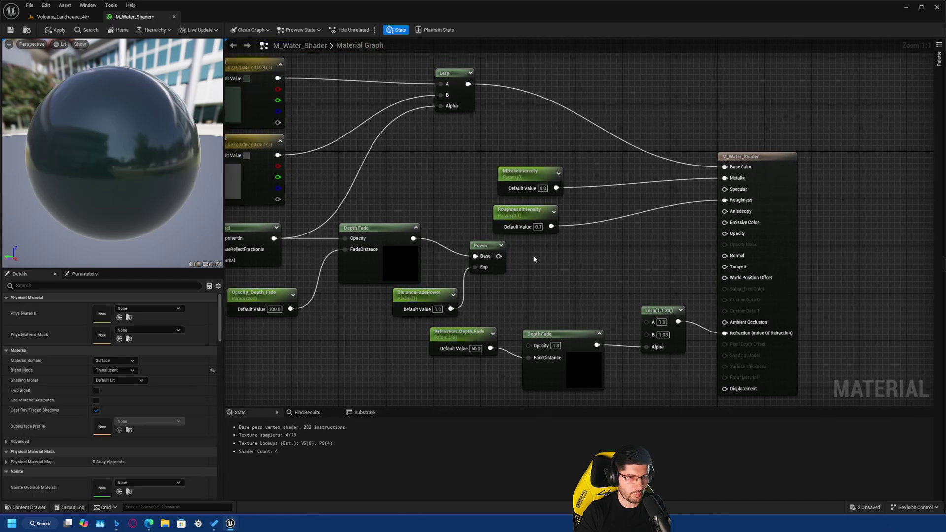
left_click_drag(499, 255, 724, 234)
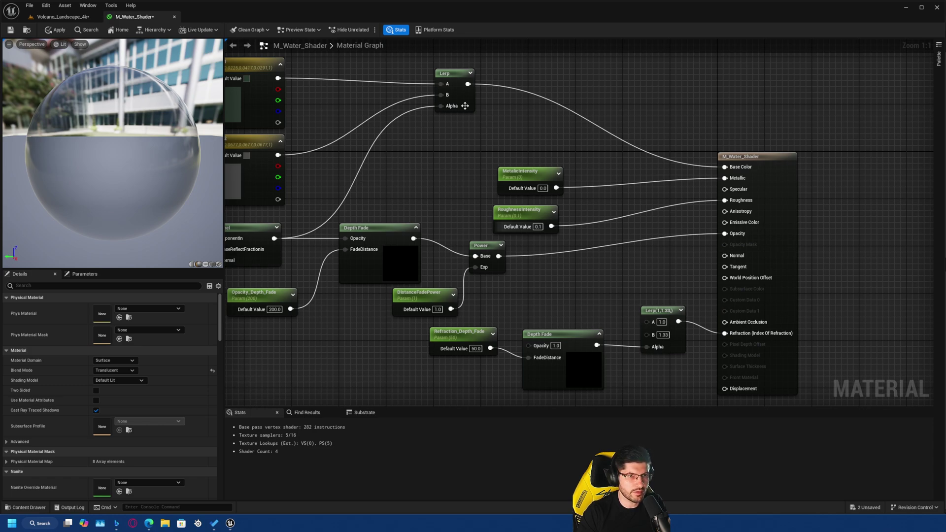
left_click_drag(464, 108, 474, 127)
right_click_drag(462, 133, 502, 120)
left_click_drag(135, 156, 189, 156)
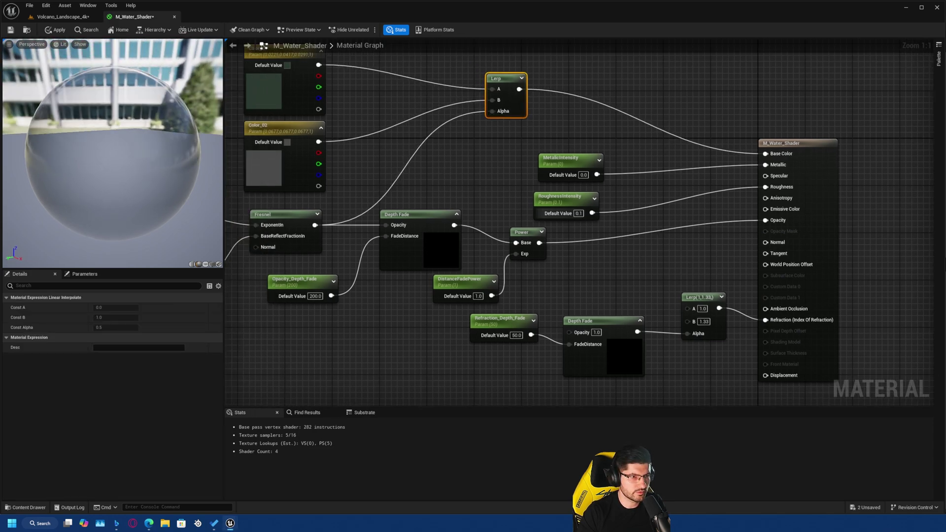
left_click_drag(44, 158, 89, 147)
right_click_drag(43, 159, 85, 147)
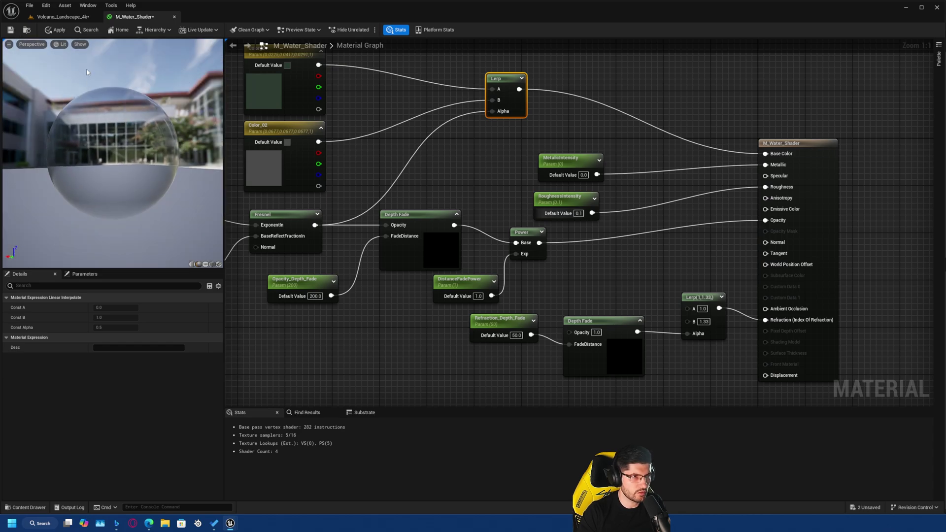
Switch to the Volcano_Landscape_4k level and add a Plane shape onto the wet landscape area.
left_click(59, 16)
right_click_drag(380, 180, 380, 220)
key("ctrl+space")
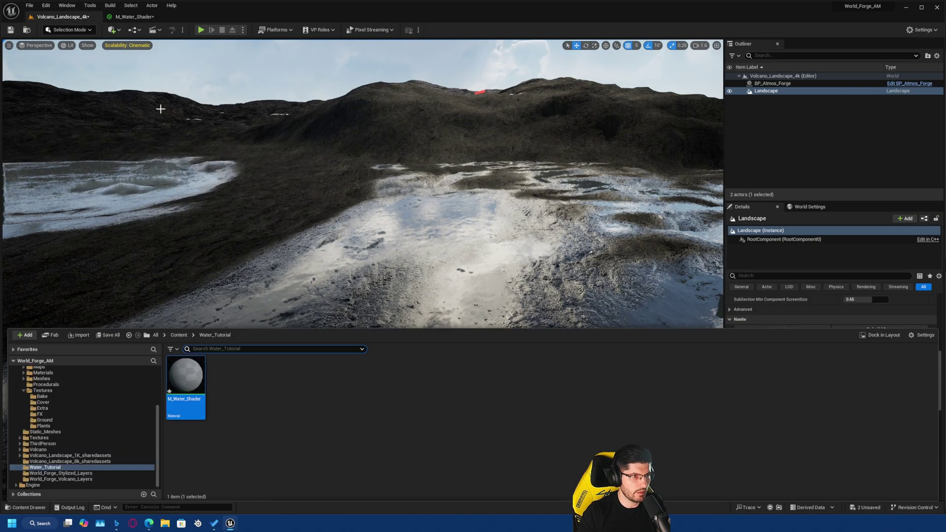
left_click(121, 38)
left_click(114, 30)
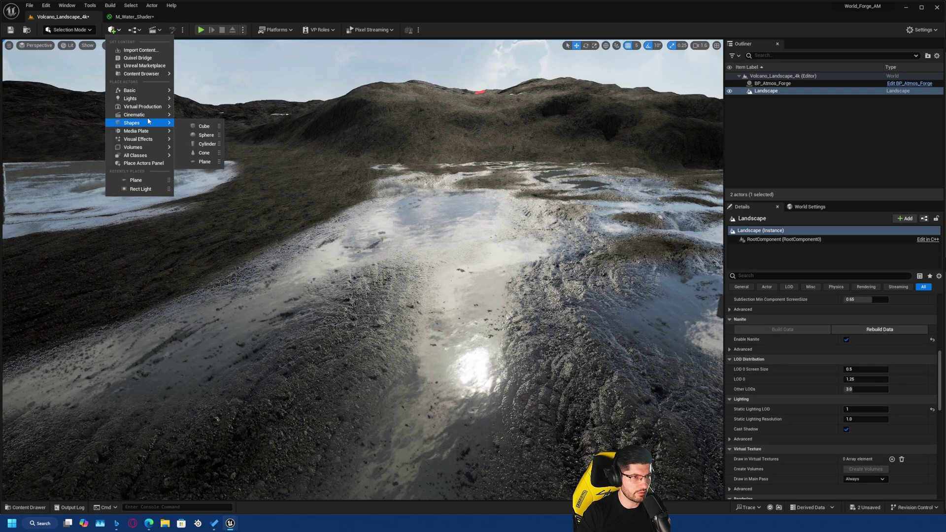
mouse_move(141, 99)
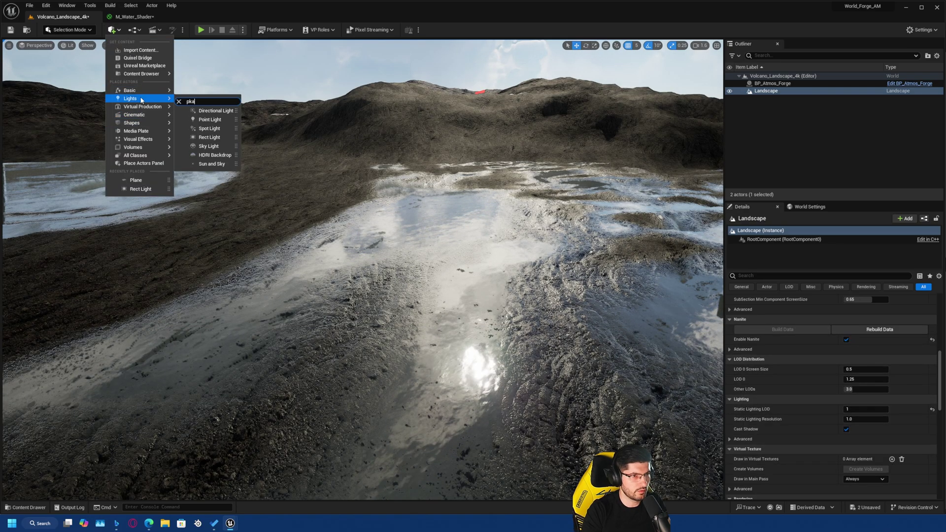
mouse_move(141, 123)
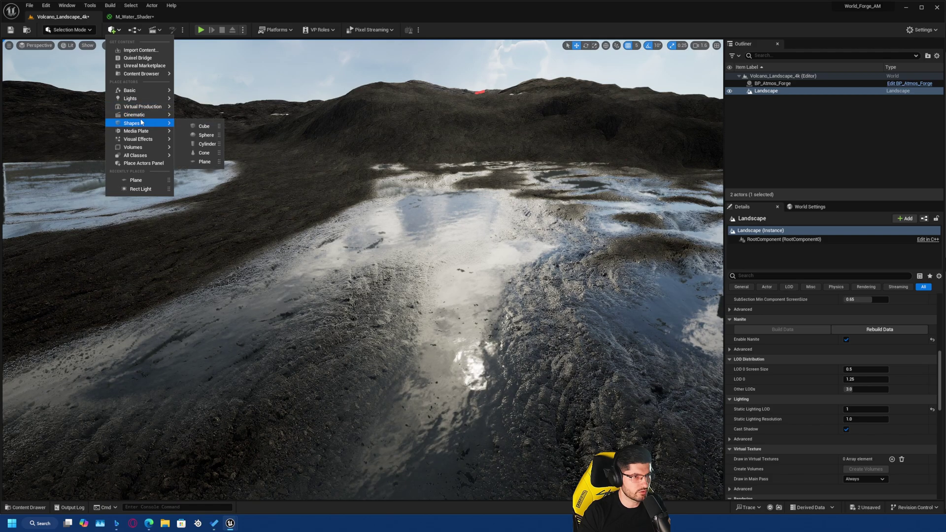
left_click_drag(204, 161, 407, 299)
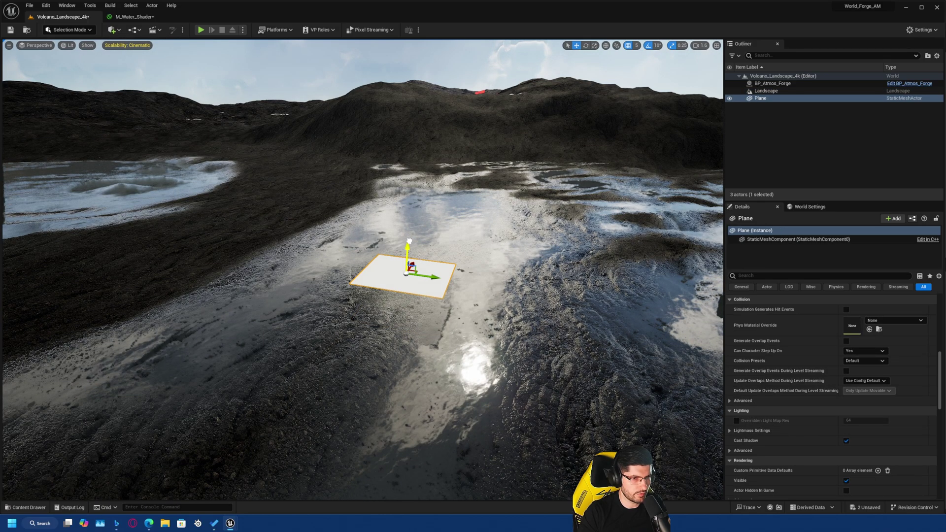
Set the new plane's scale to 10 on all axes.
scroll(882, 320, "up", 5)
scroll(882, 320, "up", 4)
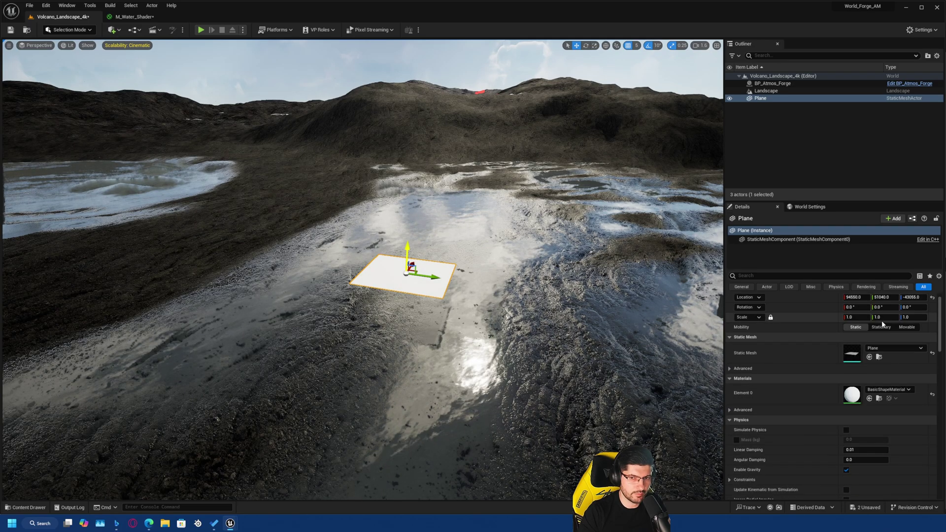
left_click(864, 328)
type("10")
key("Return")
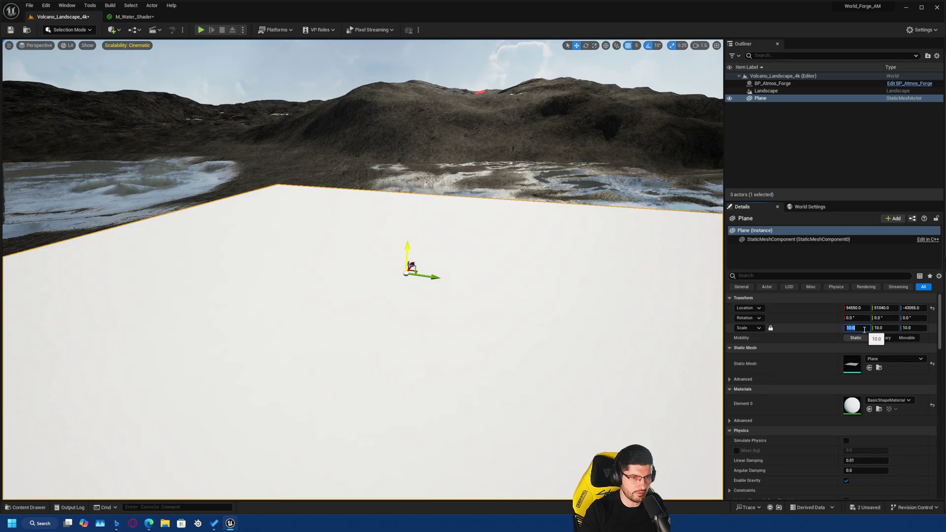
Try to assign M_Water_Shader from the Water_Tutorial folder to the plane's material slot.
scroll(412, 361, "down", 3)
right_click_drag(411, 361, 437, 378)
key("ctrl+space")
left_click_drag(193, 366, 196, 365)
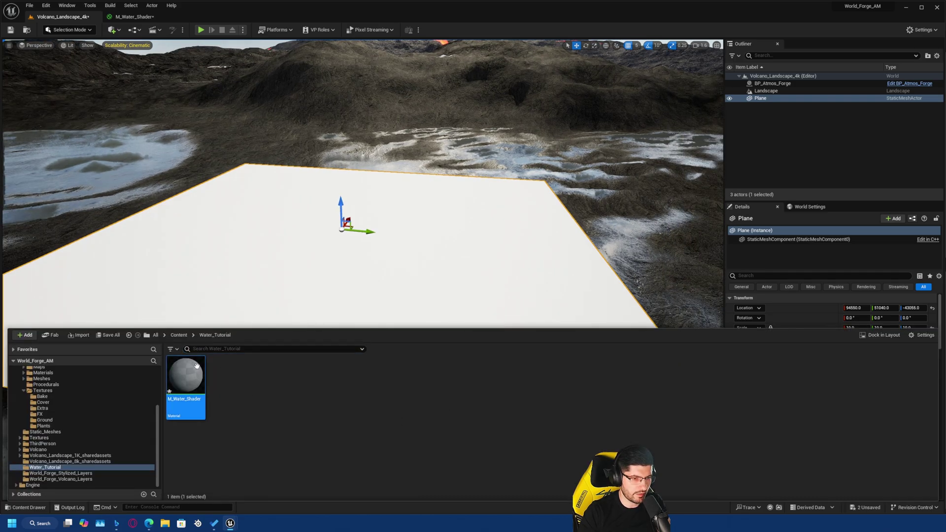
left_click_drag(245, 335, 861, 406)
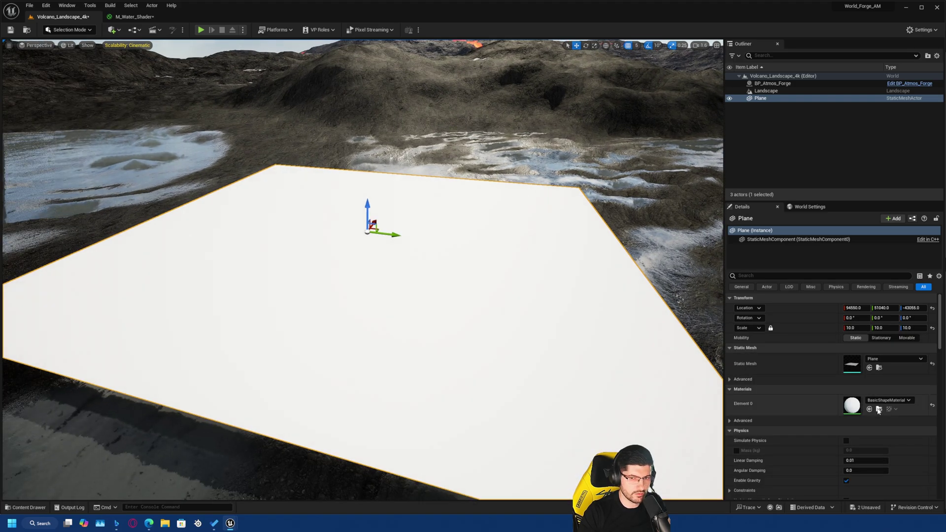
left_click(878, 410)
right_click_drag(690, 311, 706, 321)
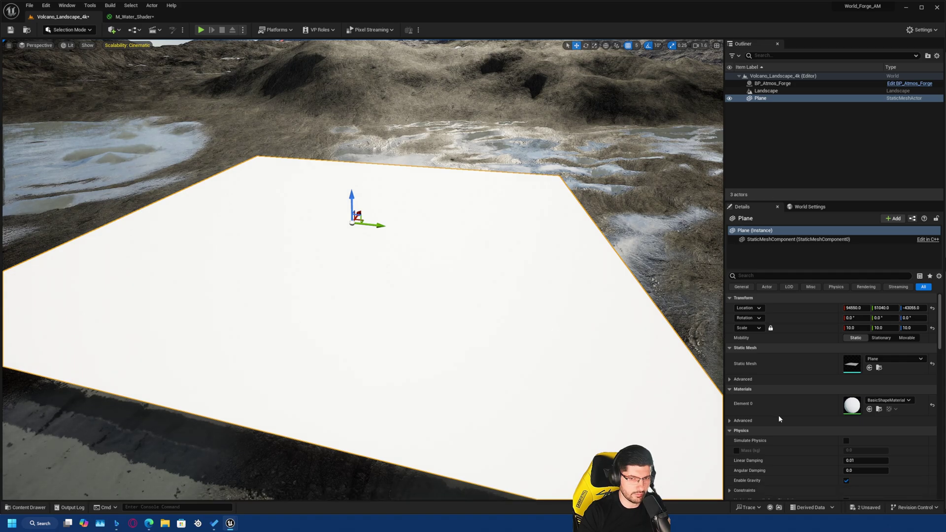
key("ctrl+space")
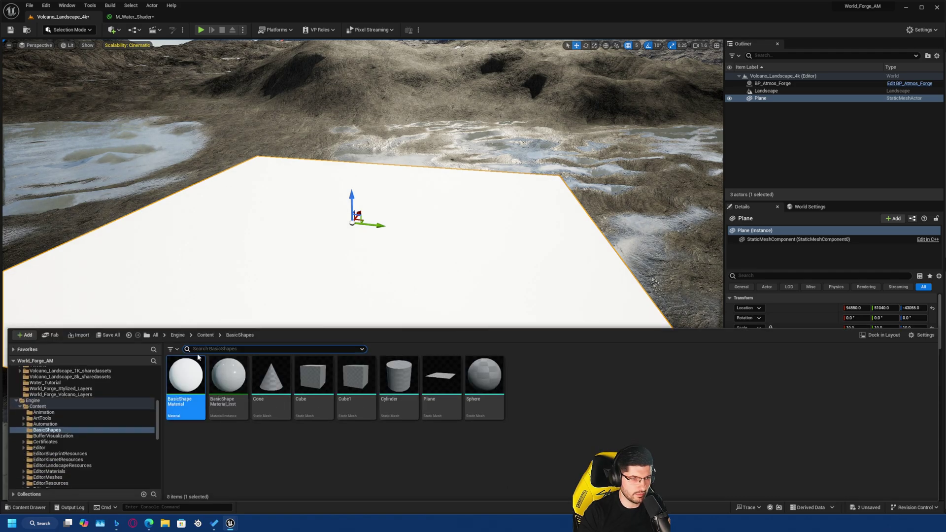
left_click(129, 335)
Assign the selected M_Water_Shader material to the plane's material Element 0.
right_click_drag(357, 273, 327, 270)
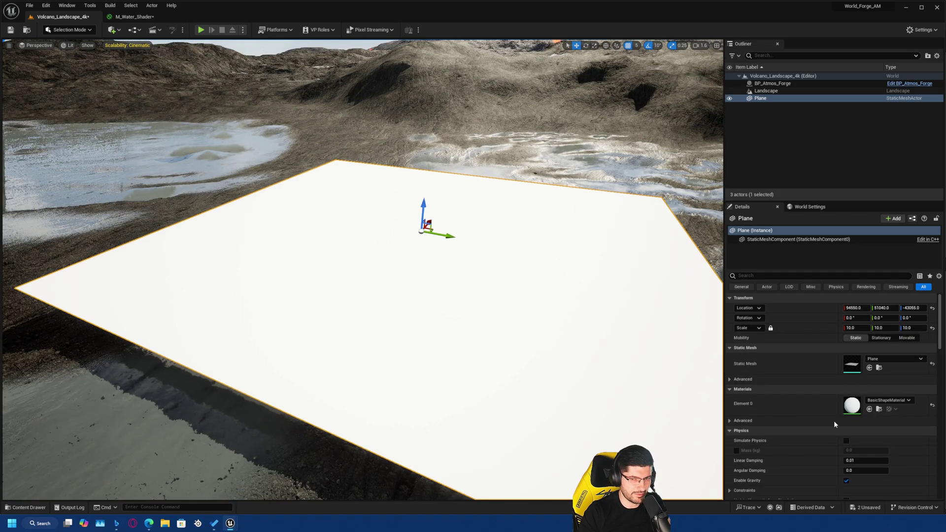
left_click(869, 409)
right_click_drag(567, 316, 591, 321)
key("a")
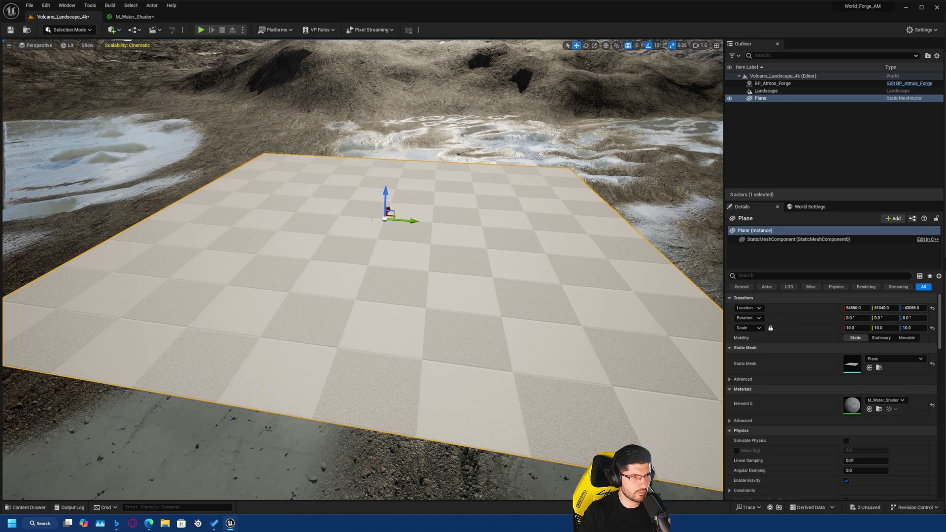
Check the M_Water_Shader graph, and examine the plane on the landscape from several angles.
left_click(134, 17)
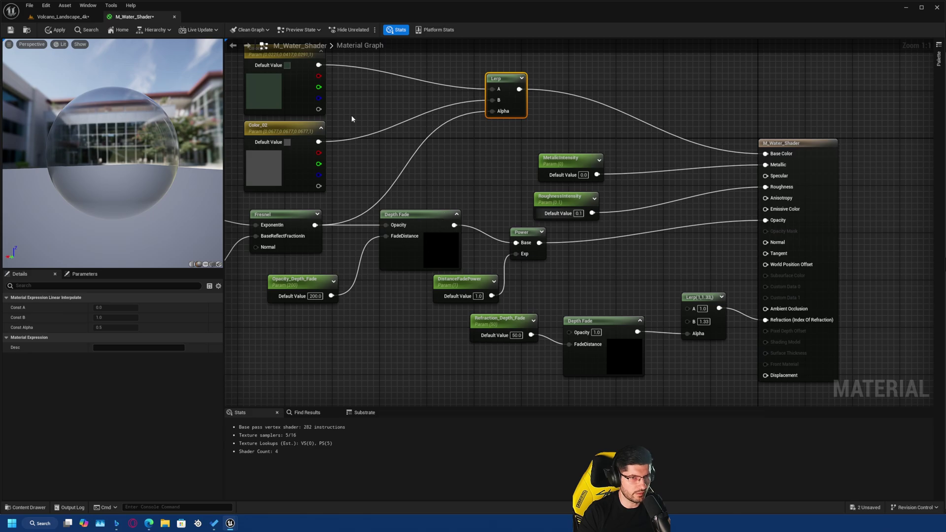
scroll(404, 126, "down", 1)
left_click(70, 19)
right_click_drag(315, 217, 232, 192)
key("s")
key("d")
key("q")
key("w")
scroll(237, 190, "down", 2)
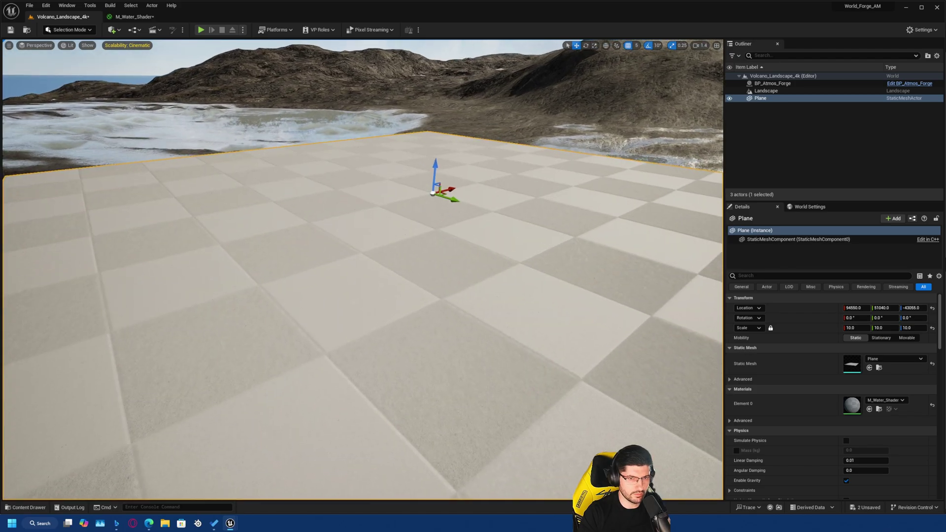
key("f")
right_click_drag(151, 255, 161, 261)
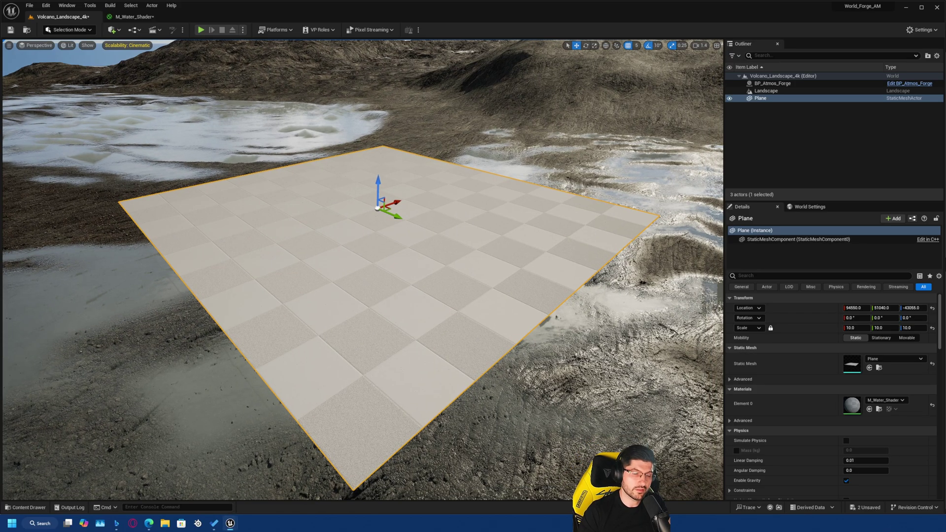
Apply the pending M_Water_Shader changes so the level uses them, and return to the landscape level.
left_click(123, 16)
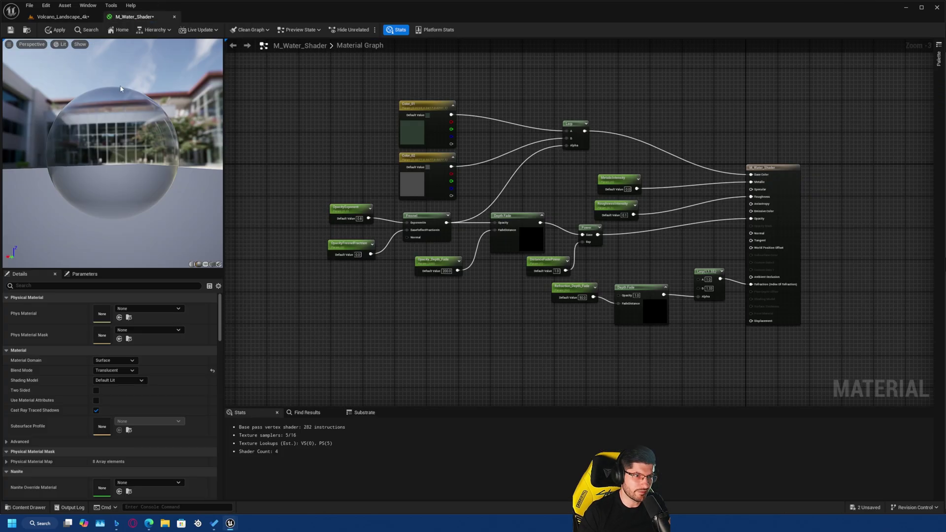
left_click(56, 30)
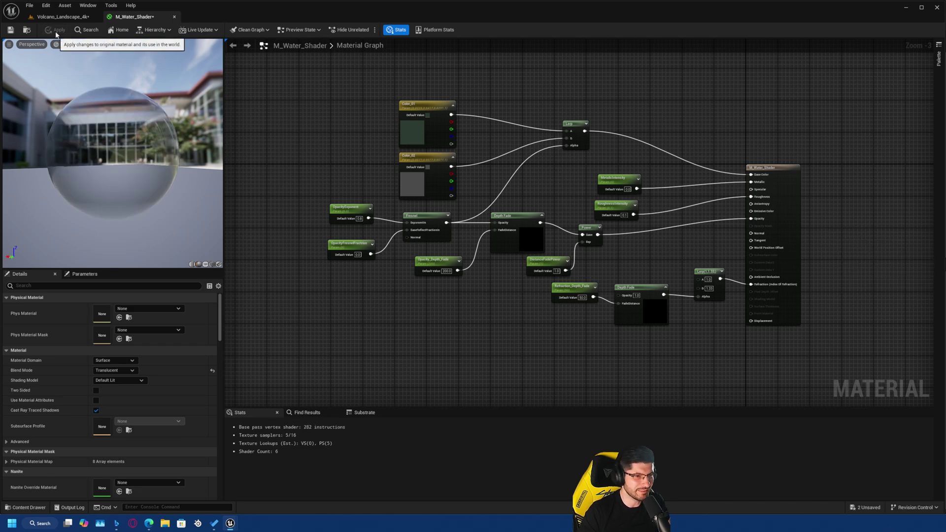
left_click(58, 17)
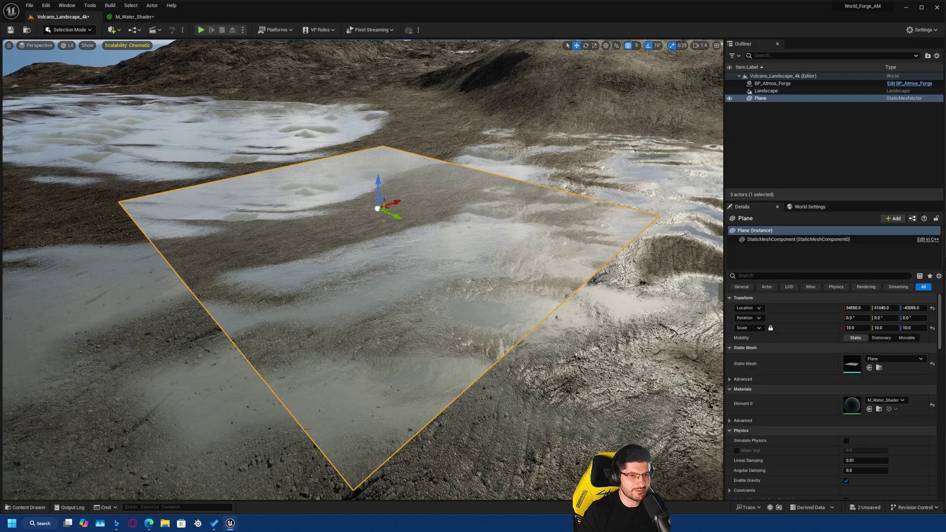
Raise the water plane slightly along Z and inspect its depth fade over the landscape.
right_click_drag(362, 271, 394, 258)
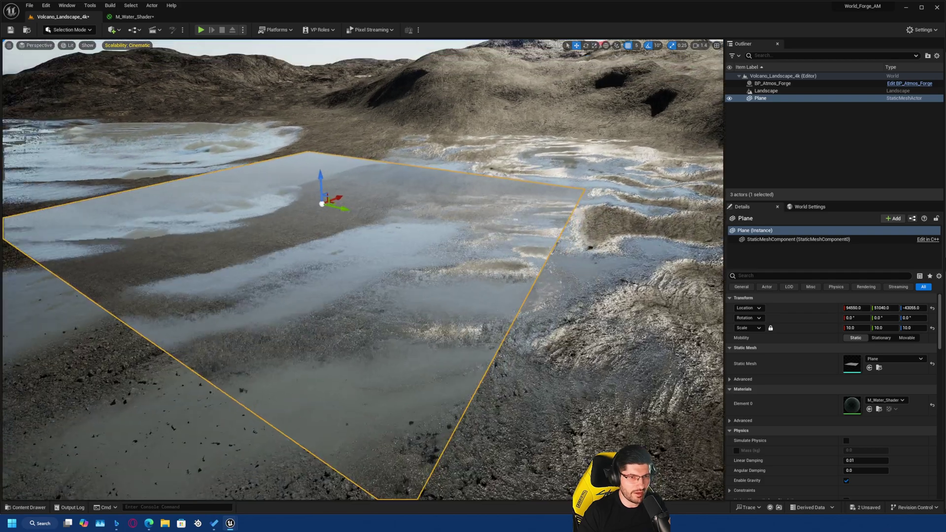
mouse_move(320, 184)
left_mouse_down()
mouse_move(321, 207)
mouse_move(319, 186)
left_mouse_up()
mouse_move(341, 220)
right_mouse_down()
mouse_move(291, 193)
mouse_move(345, 225)
right_mouse_up()
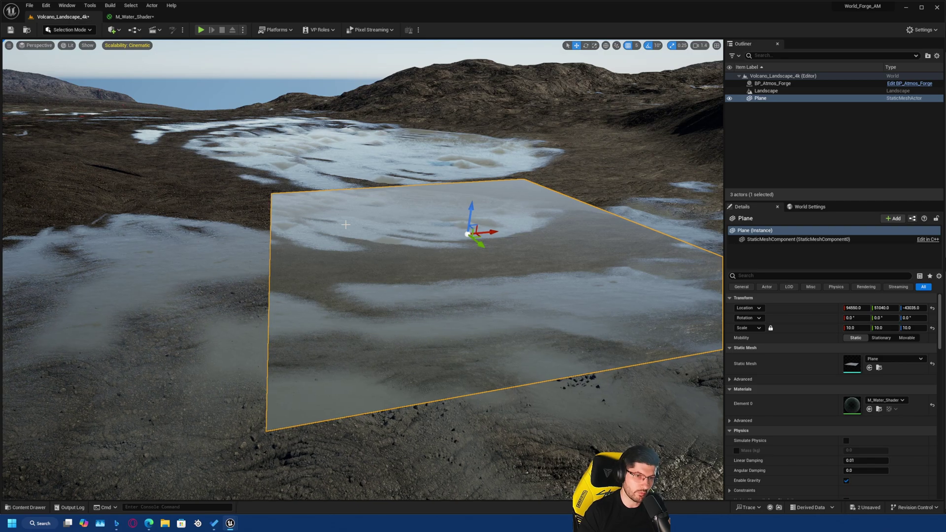
Add a Texture Sample node to the M_Water_Shader graph in the empty area below the refraction nodes.
left_click(142, 18)
right_click_drag(417, 380, 525, 251)
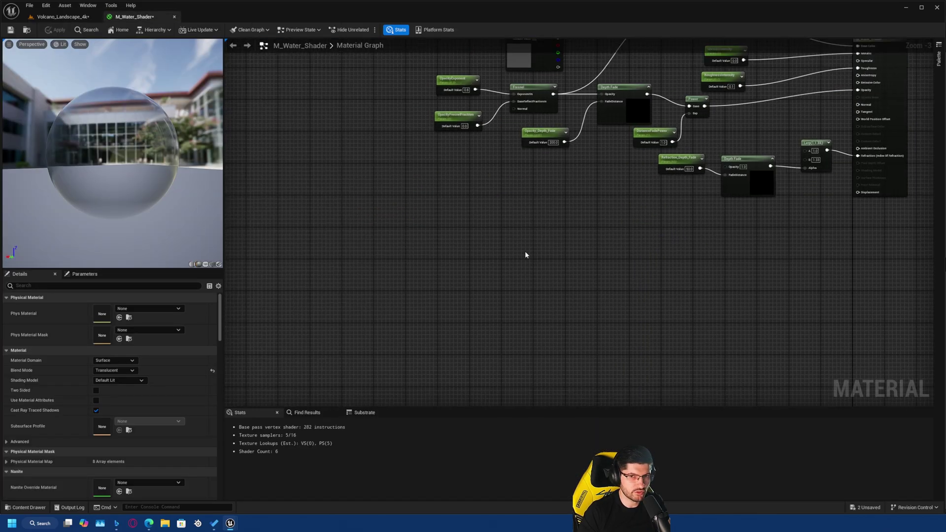
scroll(729, 177, "up", 3)
right_click_drag(728, 177, 557, 189)
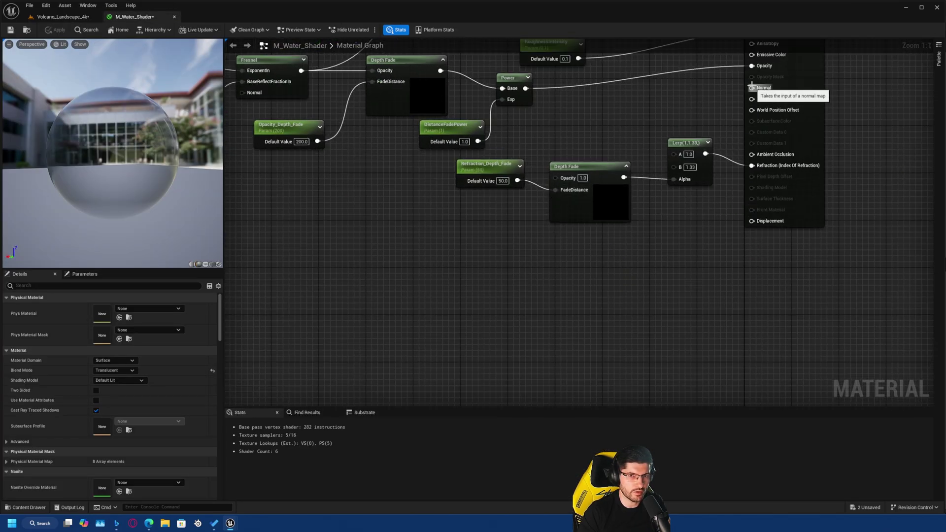
right_click_drag(490, 218, 504, 218)
right_click_drag(274, 282, 310, 234)
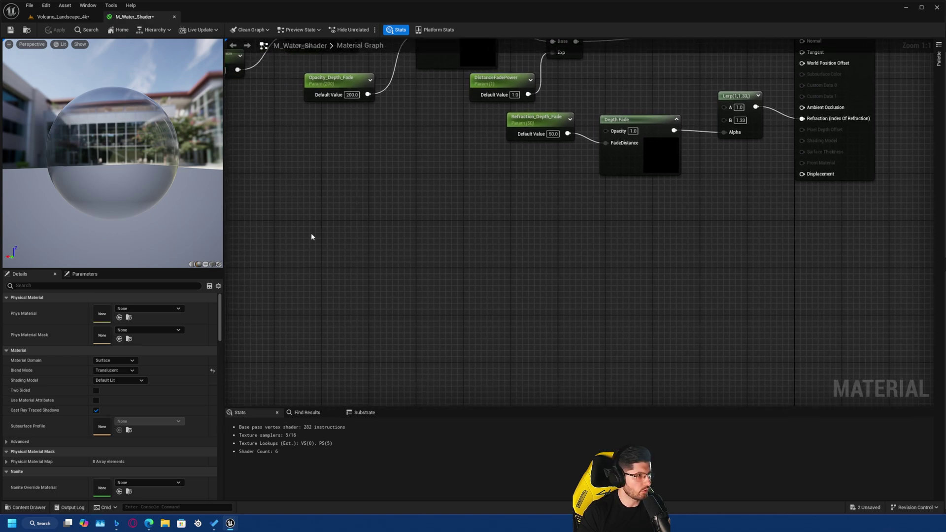
right_click_drag(467, 221, 453, 187)
right_click(453, 188)
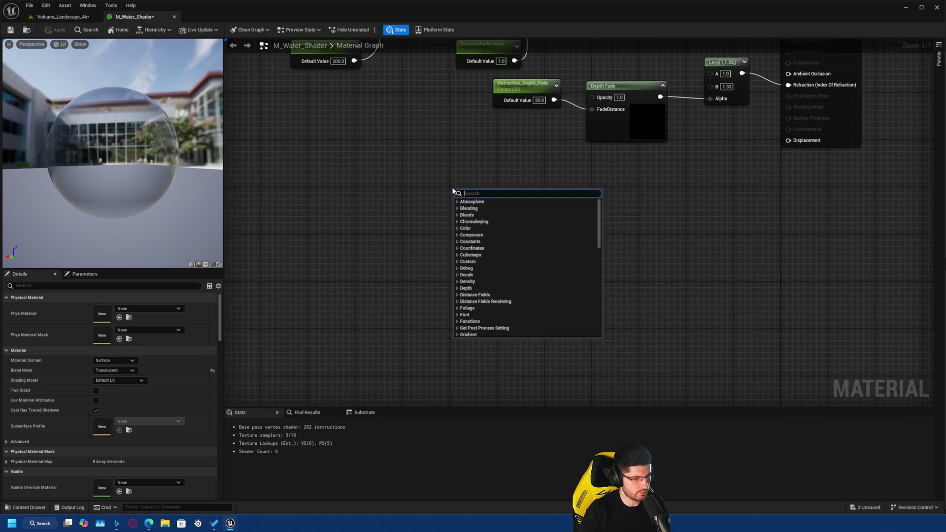
type("texture")
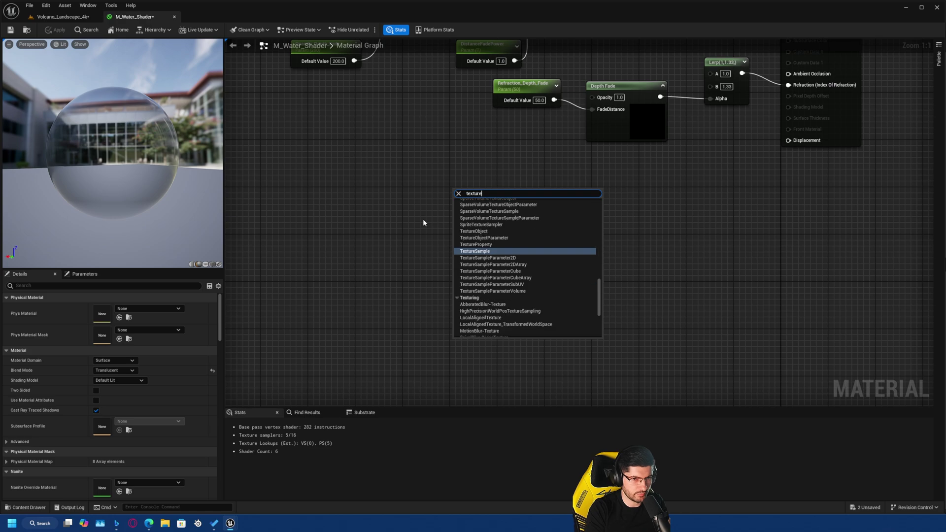
key("Return")
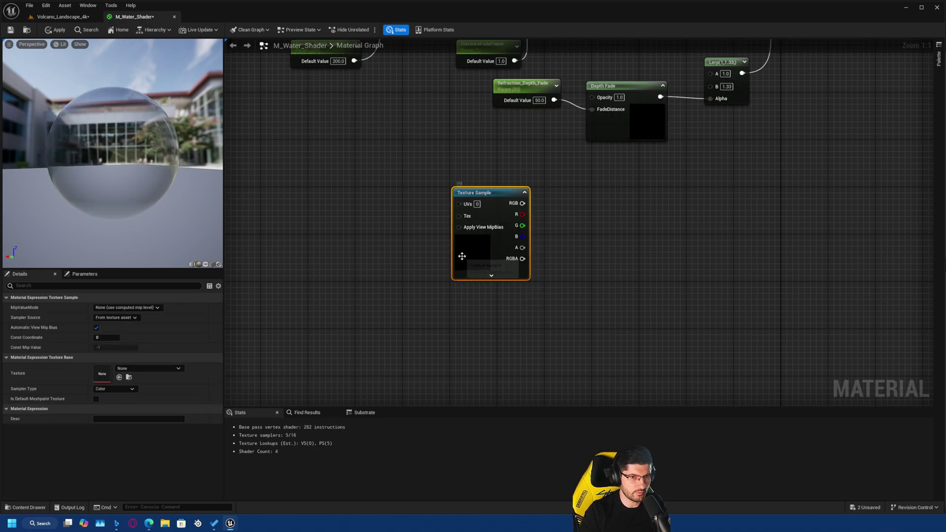
key("ctrl+d")
left_click_drag(496, 324, 493, 349)
right_click_drag(528, 284, 519, 229)
left_click(480, 199)
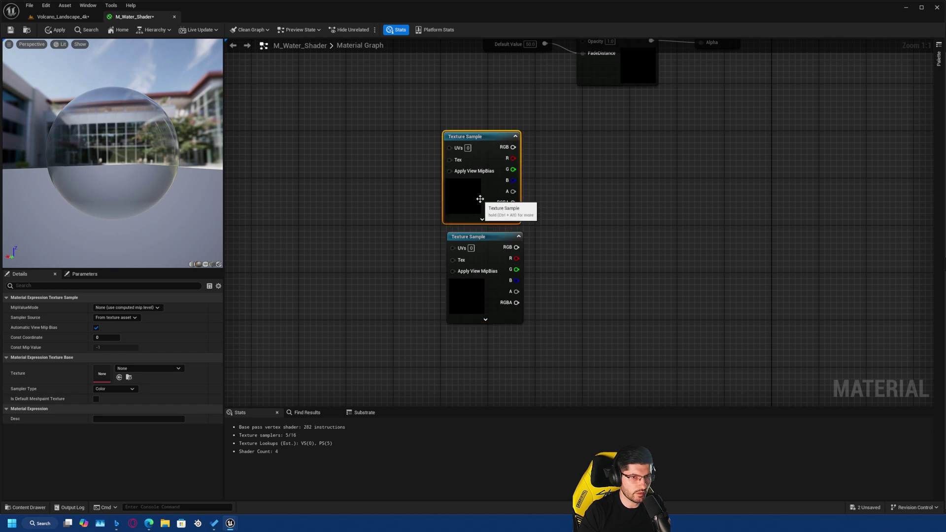
left_click(456, 254)
key("Delete")
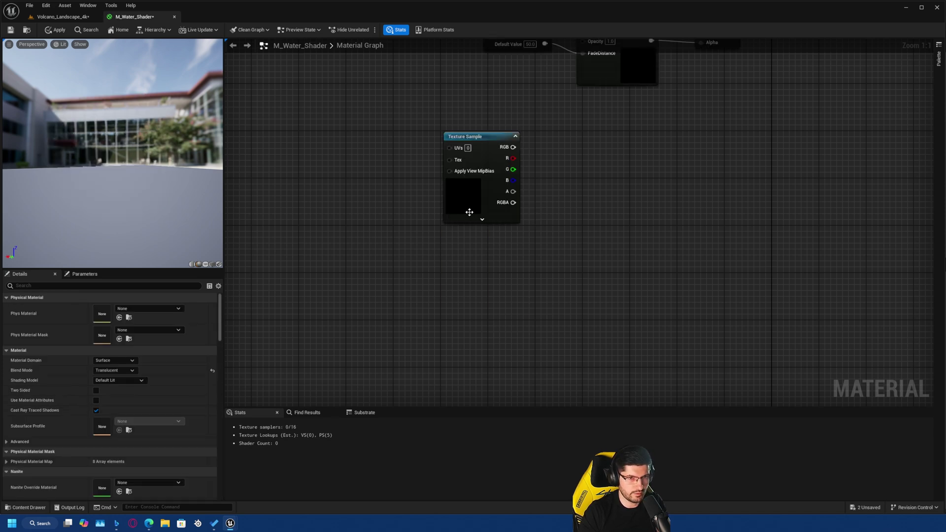
Convert the Texture Sample node to a parameter named Normal_Map.
left_click(467, 206)
right_click(467, 210)
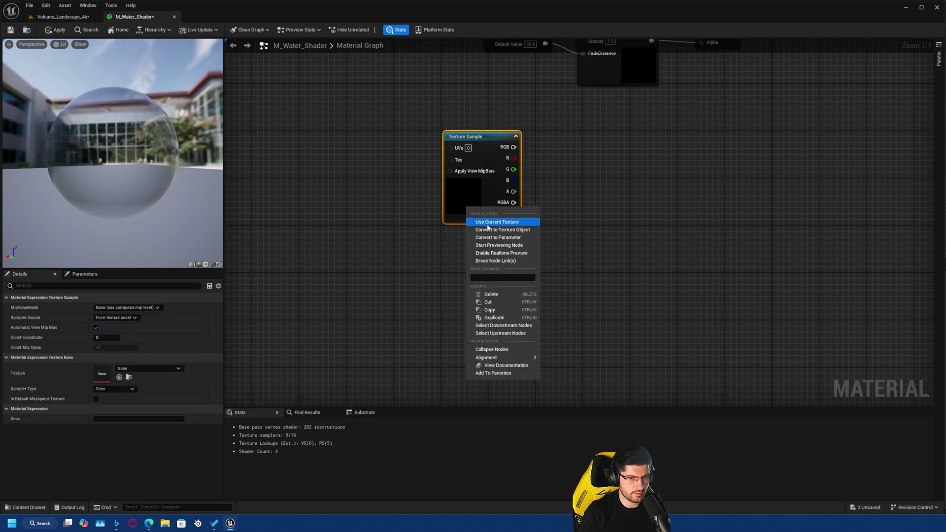
left_click(494, 237)
type("No")
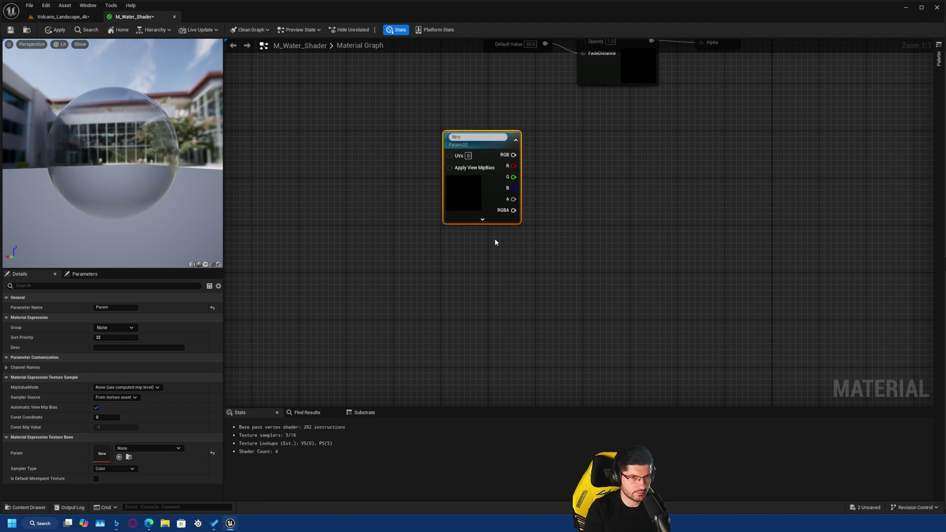
type("rmal_Map")
key("Return")
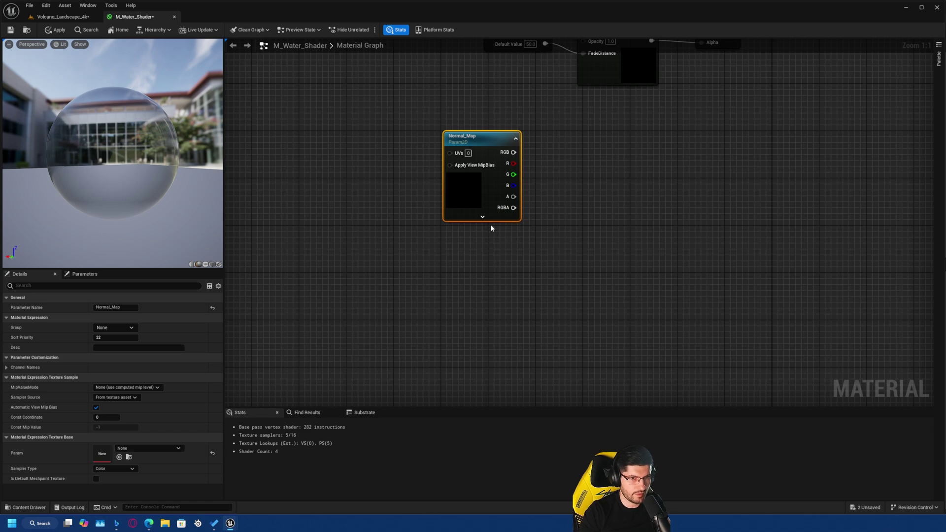
Duplicate the Normal_Map texture parameter and place the copy directly below the original.
key("ctrl+d")
left_click_drag(513, 266, 485, 319)
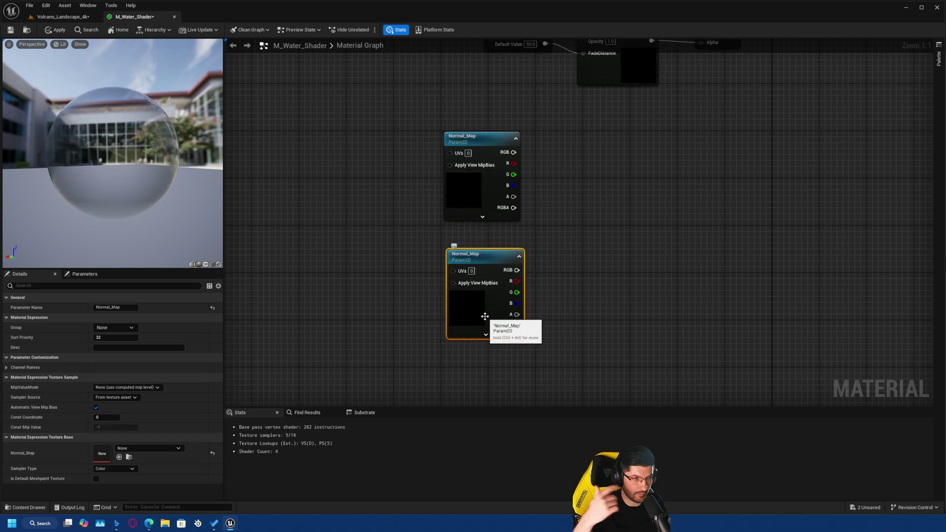
right_click_drag(552, 265, 653, 230)
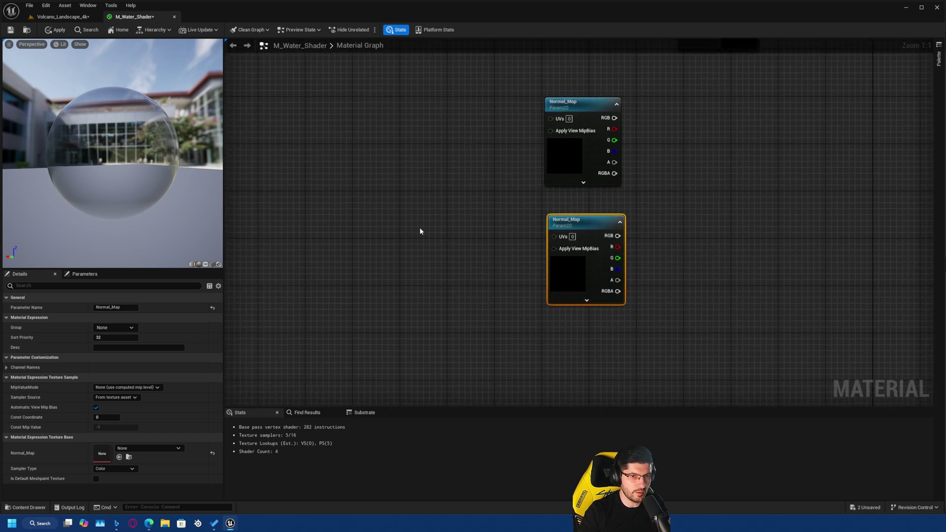
left_click_drag(559, 274, 547, 271)
right_click_drag(508, 238, 529, 242)
left_click_drag(583, 275, 597, 281)
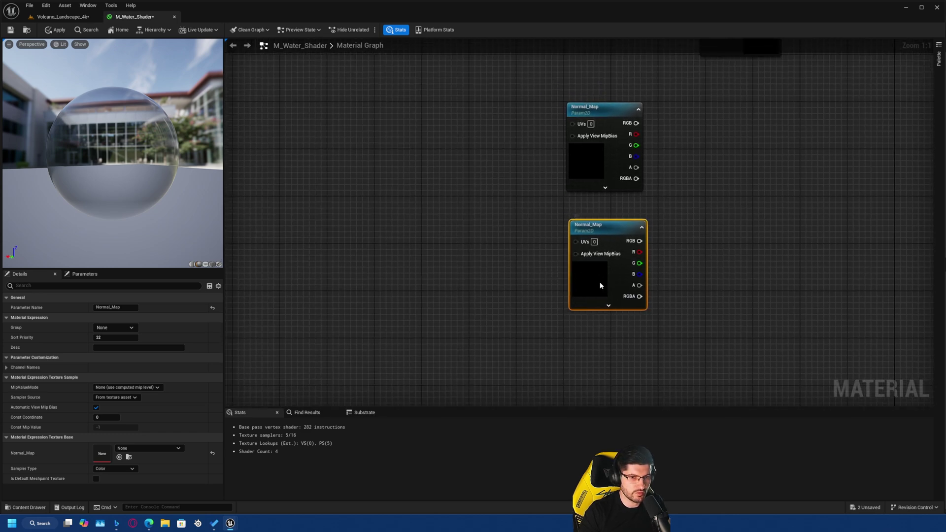
Assign the Water_Normal texture from the Textures folder to the lower Normal_Map parameter.
right_click_drag(552, 265, 531, 262)
key("ctrl+space")
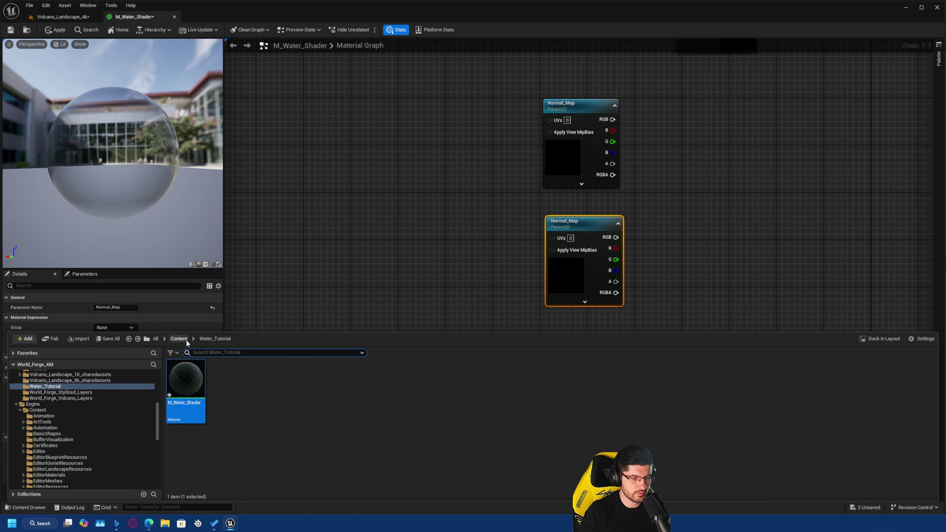
right_click_drag(420, 264, 398, 257)
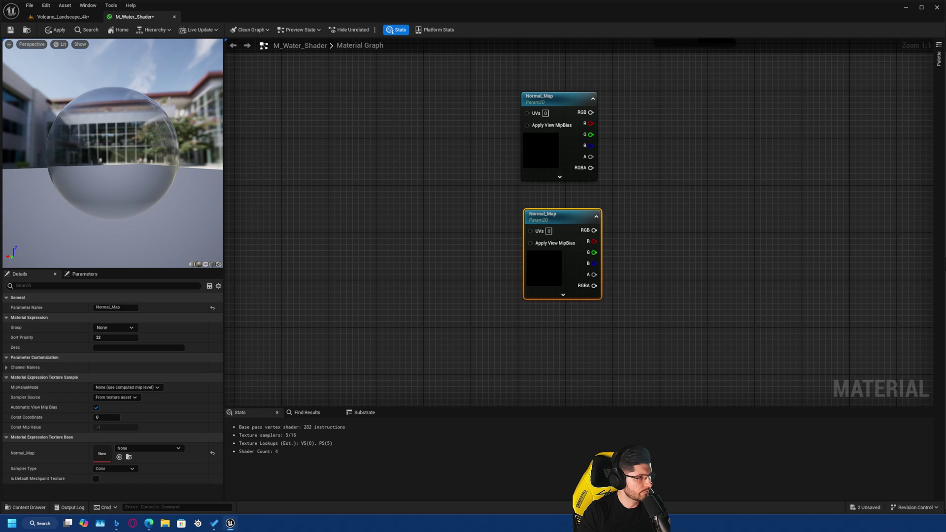
left_click_drag(945, 424, 604, 351)
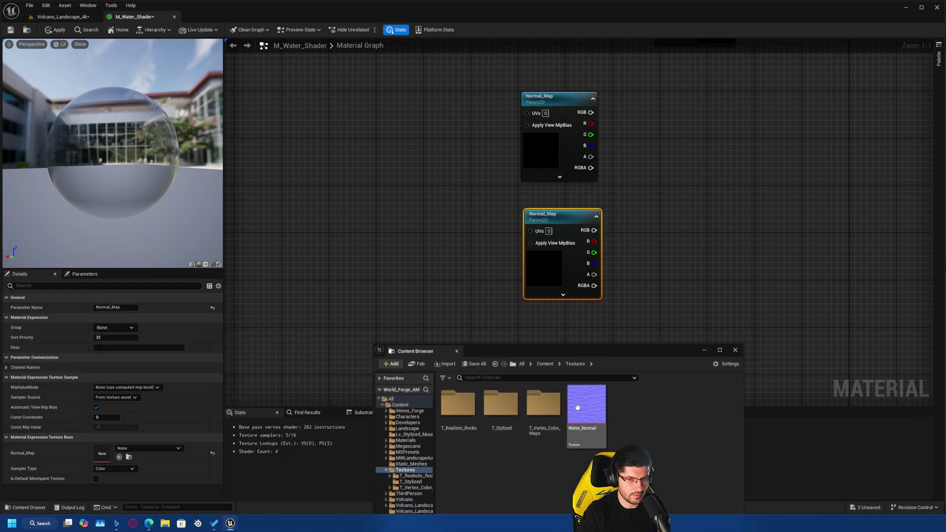
left_click(577, 409)
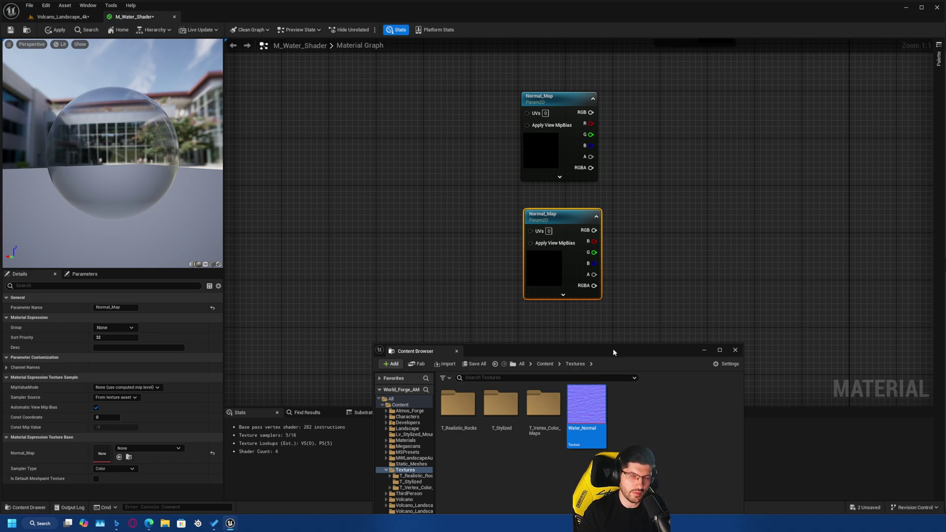
left_click_drag(613, 352, 608, 327)
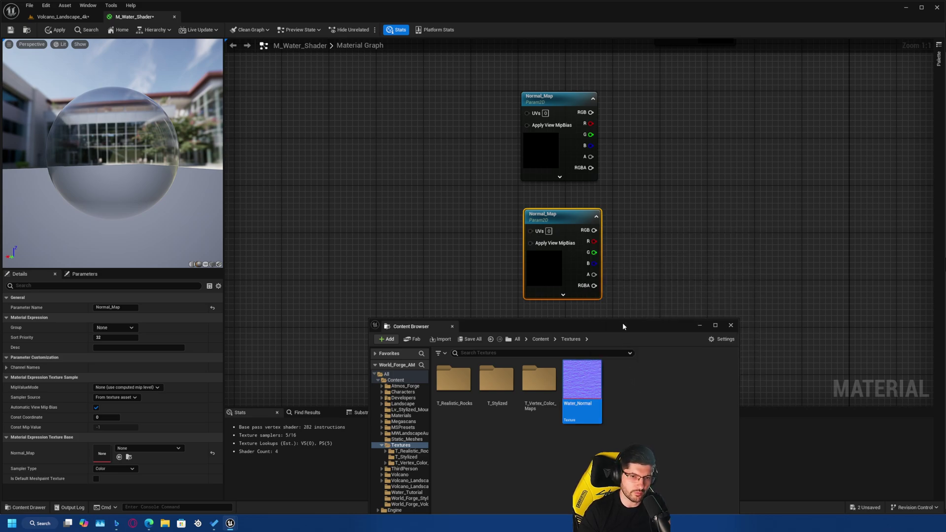
left_click_drag(601, 327, 0, 233)
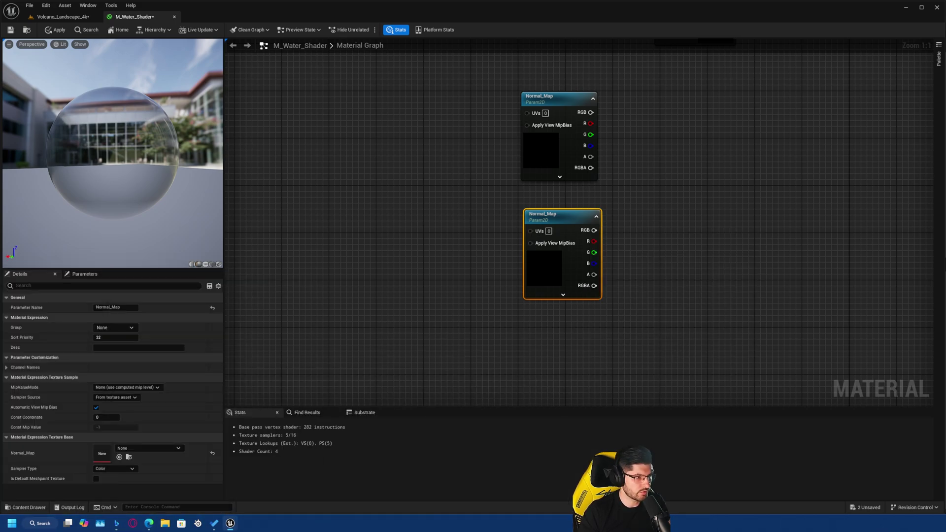
left_click_drag(0, 429, 102, 456)
Assign the Water_Normal texture to the upper Normal_Map parameter as well.
left_click(530, 157)
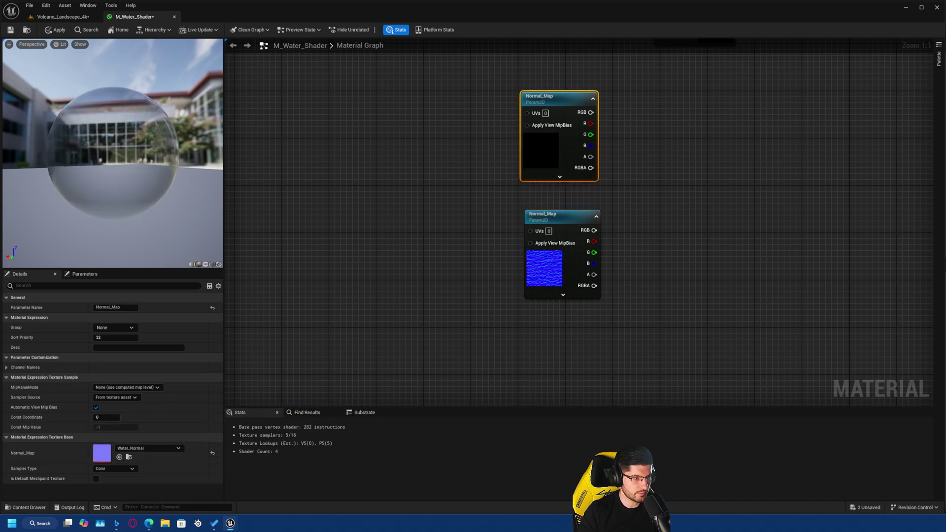
left_click_drag(147, 531, 96, 458)
right_click_drag(459, 259, 446, 246)
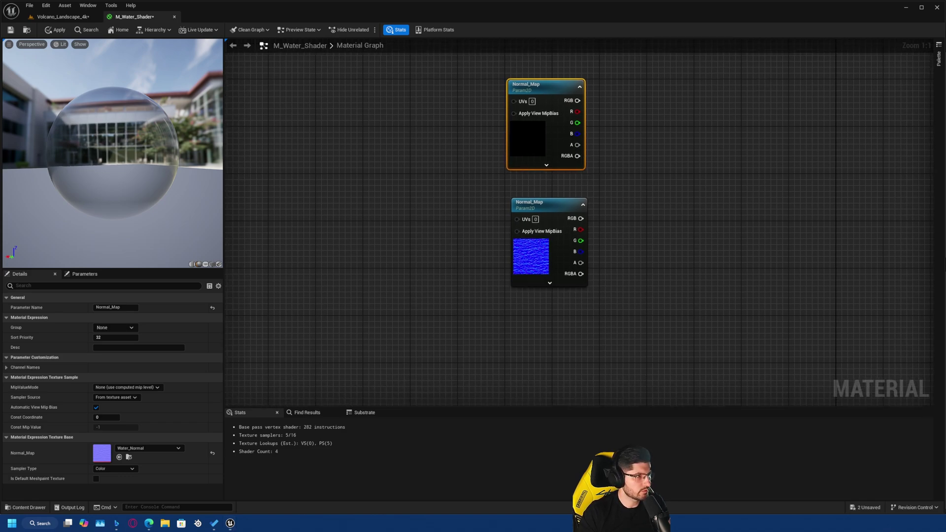
right_click_drag(525, 151, 532, 153)
mouse_move(537, 144)
left_mouse_down()
mouse_move(546, 144)
mouse_move(534, 144)
left_mouse_up()
Add a Panner node beside the upper Normal_Map and connect its output to that texture's UVs.
right_click_drag(485, 133, 454, 164)
right_click(435, 131)
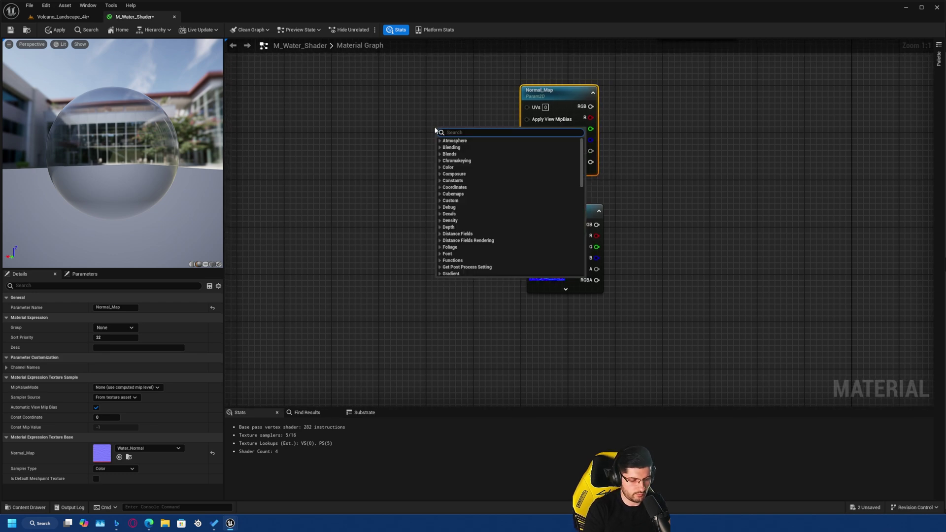
type("pr")
key("BackSpace")
type("anner")
key("Return")
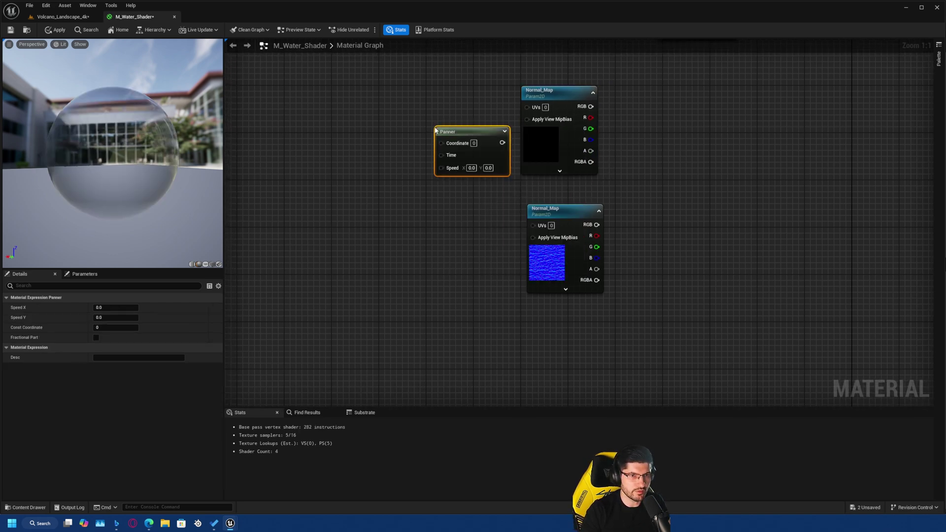
left_click_drag(484, 159, 526, 107)
right_click_drag(486, 178, 487, 139)
Duplicate the Panner, place the copy beside the lower Normal_Map and connect it to that texture's UVs.
key("ctrl+d")
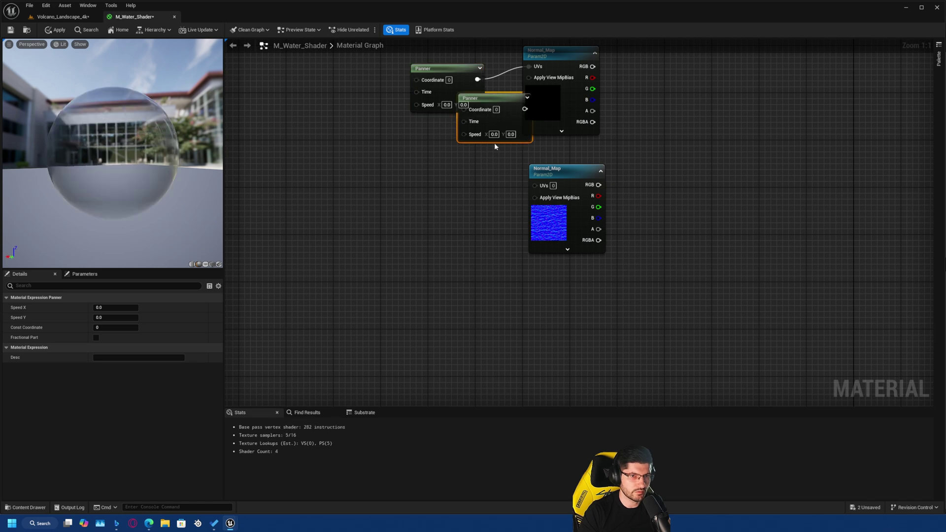
left_click_drag(499, 138, 457, 214)
left_click_drag(483, 185, 535, 185)
Add an AppendVector node before the Panners and place a duplicate of it below.
right_click_drag(402, 190, 433, 202)
right_click(401, 133)
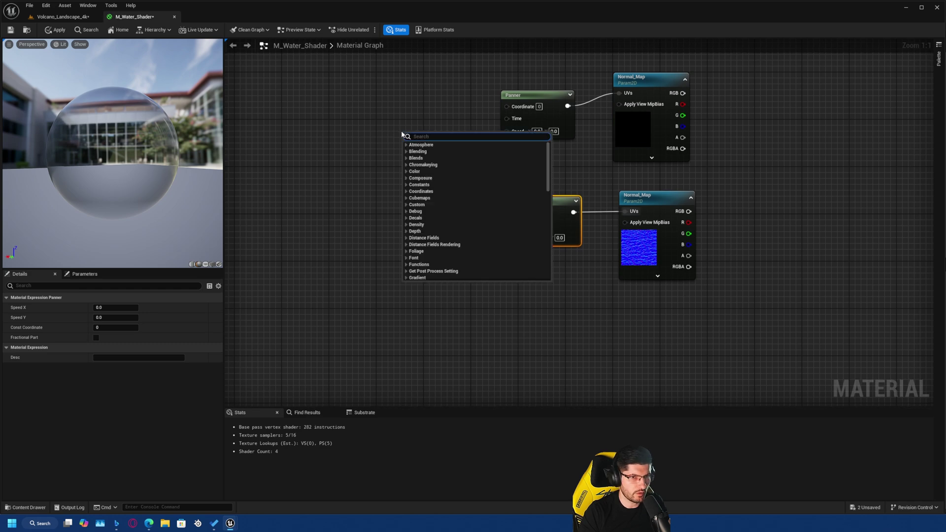
type("appe")
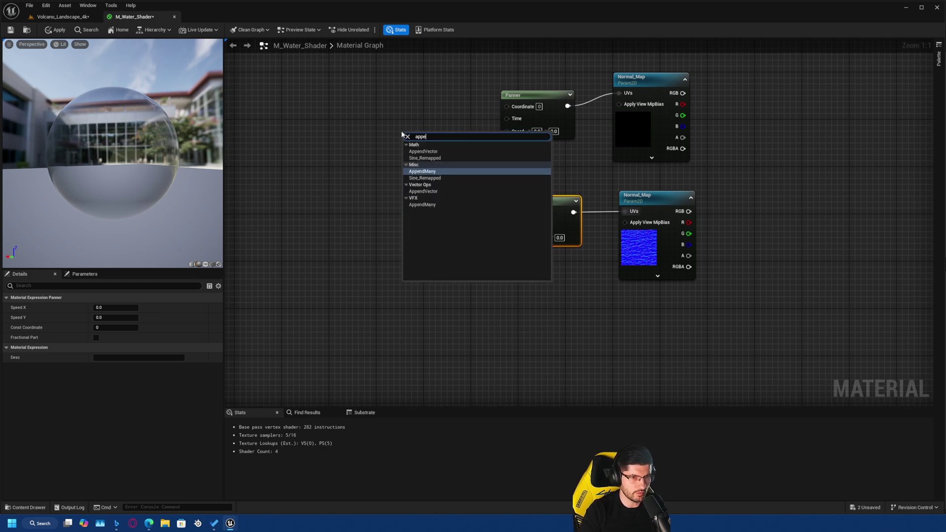
key("Up")
key("Up")
key("Return")
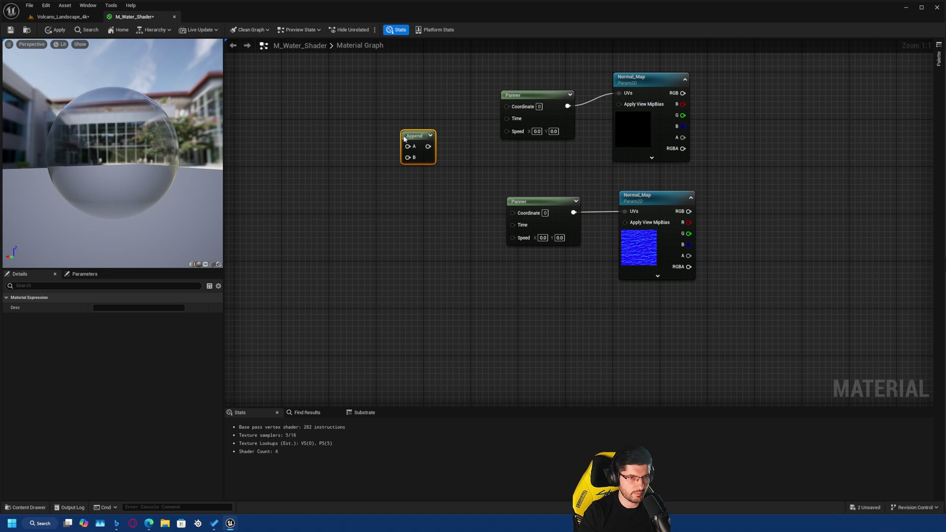
key("ctrl+d")
left_click_drag(452, 205, 424, 243)
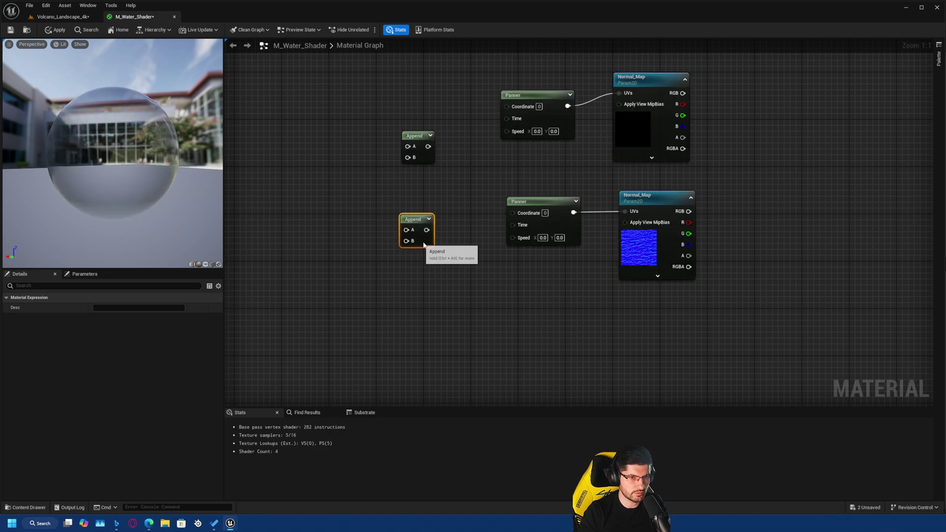
Connect each Append output to the Speed input of its Panner and move the upper Append just above the lower one.
right_click_drag(442, 271, 442, 284)
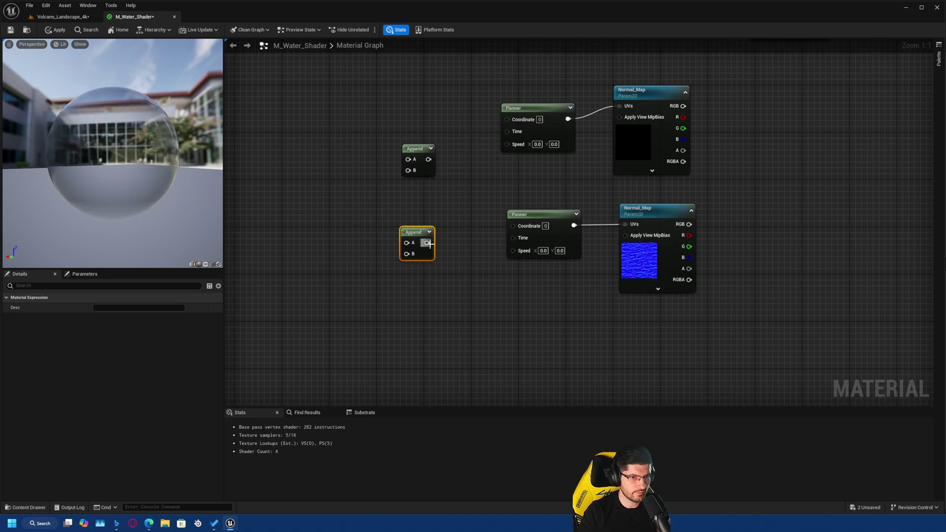
left_click_drag(427, 243, 513, 252)
left_click_drag(428, 159, 507, 144)
right_click_drag(334, 211, 397, 213)
left_click_drag(464, 164, 462, 197)
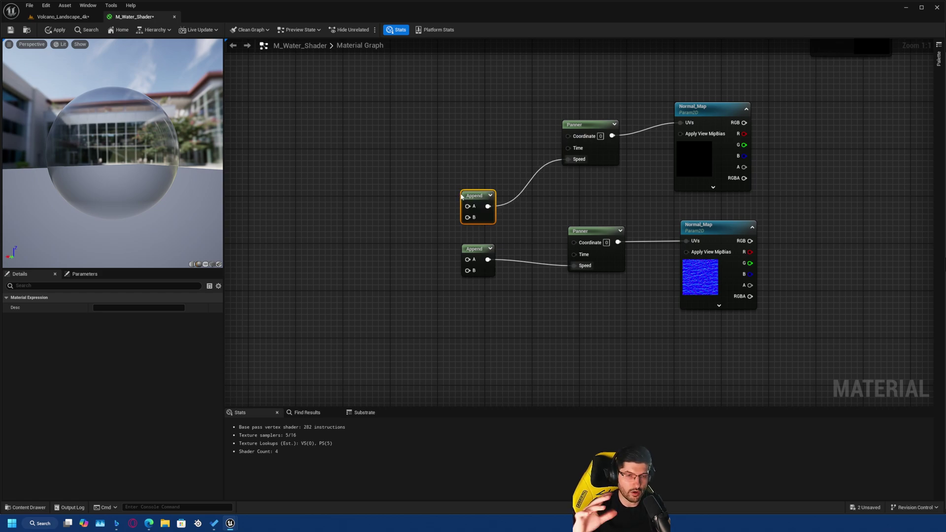
left_click(562, 160, "alt")
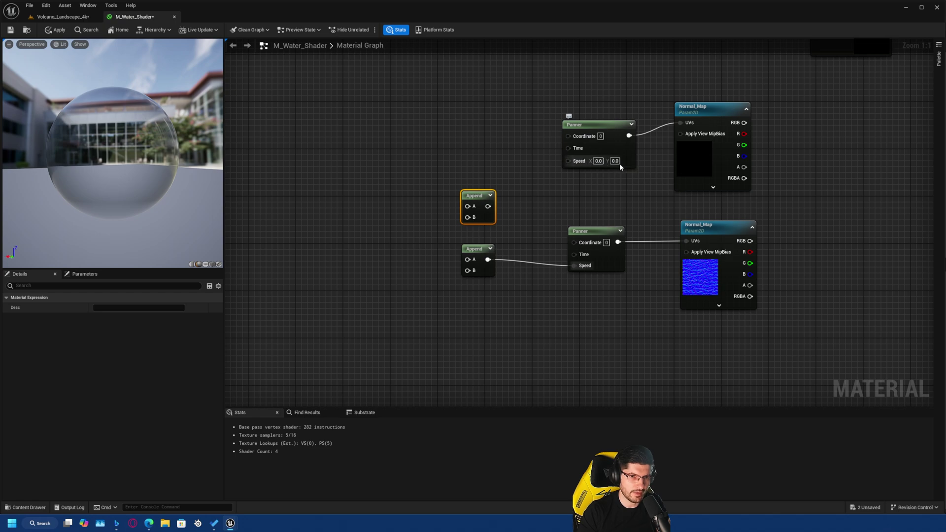
left_click_drag(486, 205, 568, 159)
right_click_drag(502, 153, 552, 171)
left_click_drag(835, 83, 448, 204)
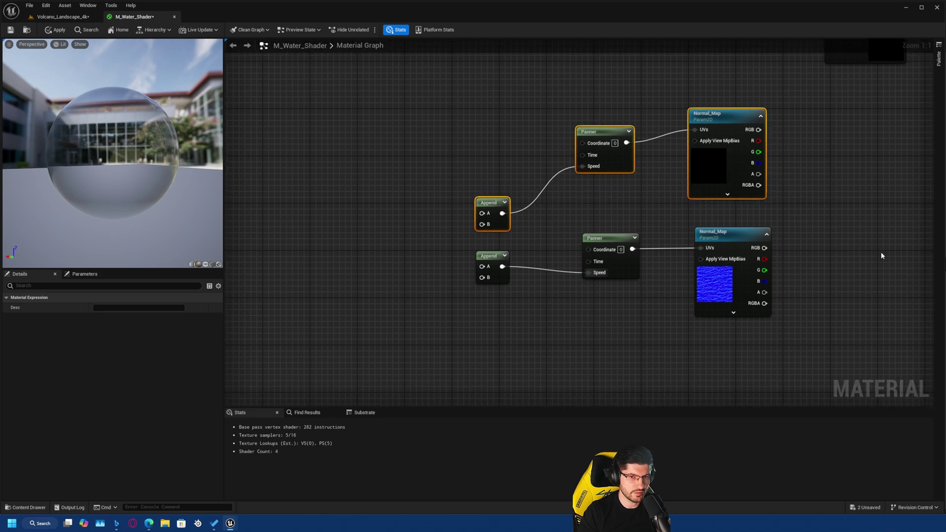
left_click_drag(803, 276, 384, 369)
left_click(471, 144)
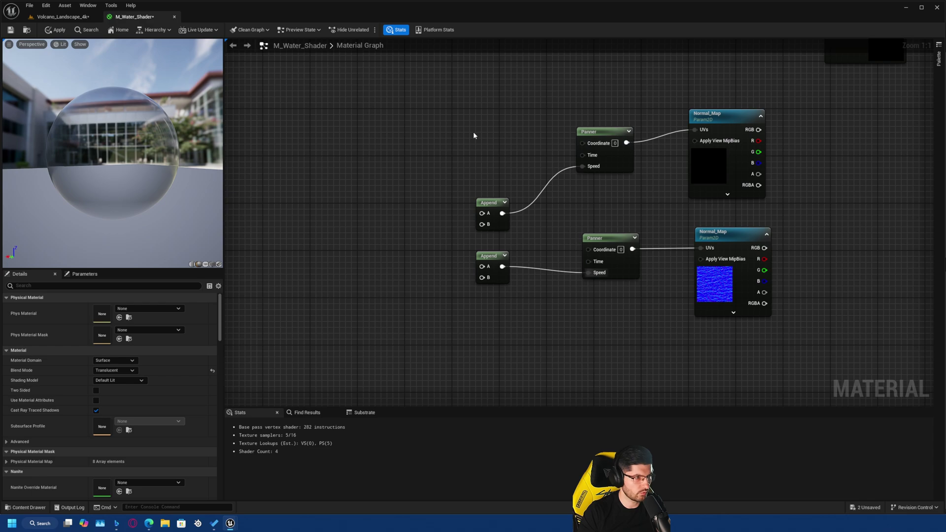
Add a scalar parameter named Panner_Speed_01 above the upper Append node.
left_click(482, 120)
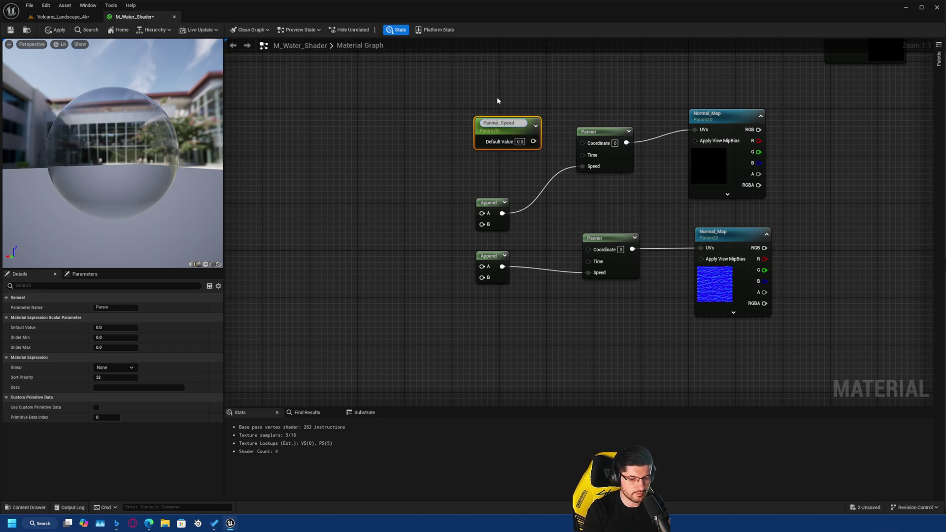
type("Panner_Speed_01")
key("Return")
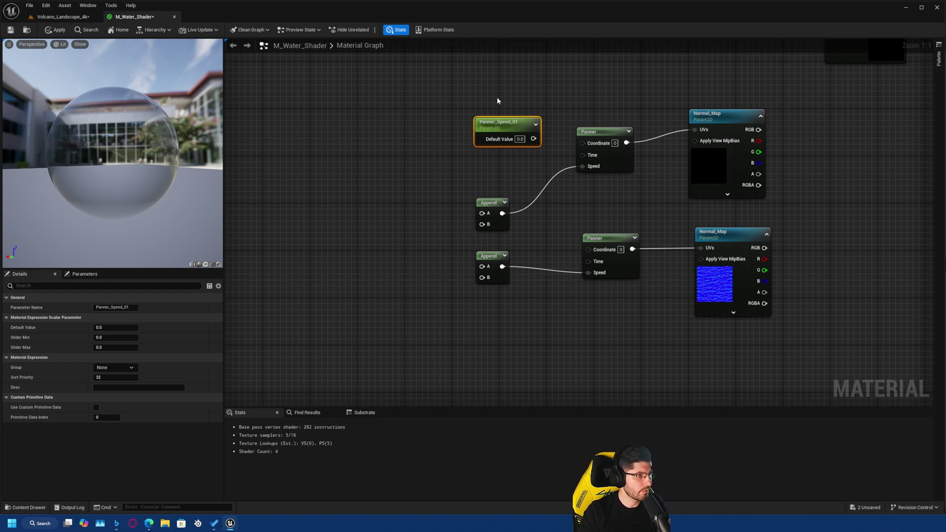
left_click_drag(514, 125, 497, 125)
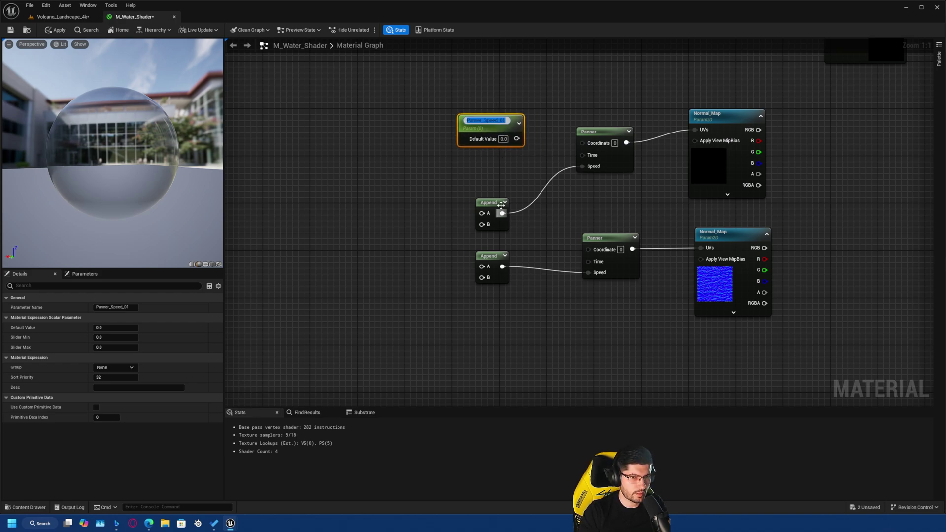
left_click(434, 209)
Duplicate Panner_Speed_01, place the copy beside the lower Append node and rename it Panner_Speed_02.
left_click(478, 127)
key("ctrl+d")
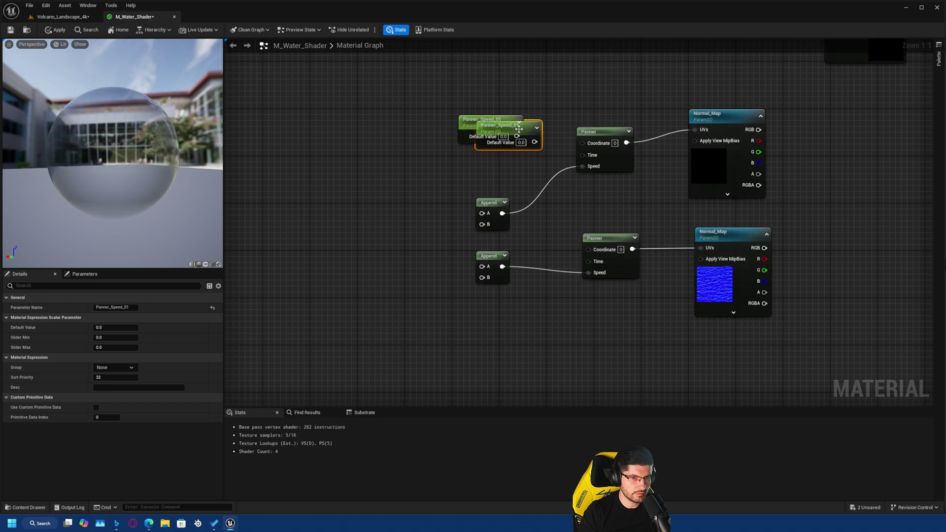
left_click_drag(520, 127, 417, 247)
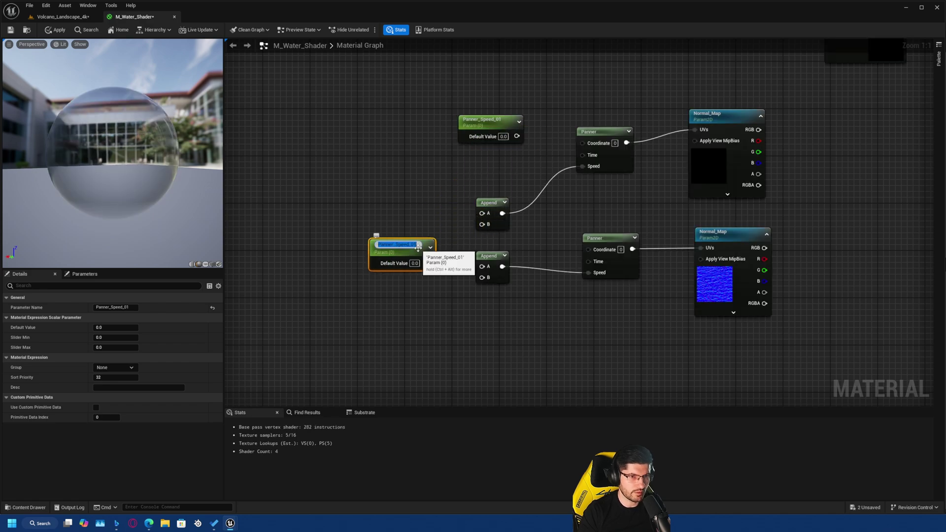
key("End")
key("BackSpace")
type("2")
key("Return")
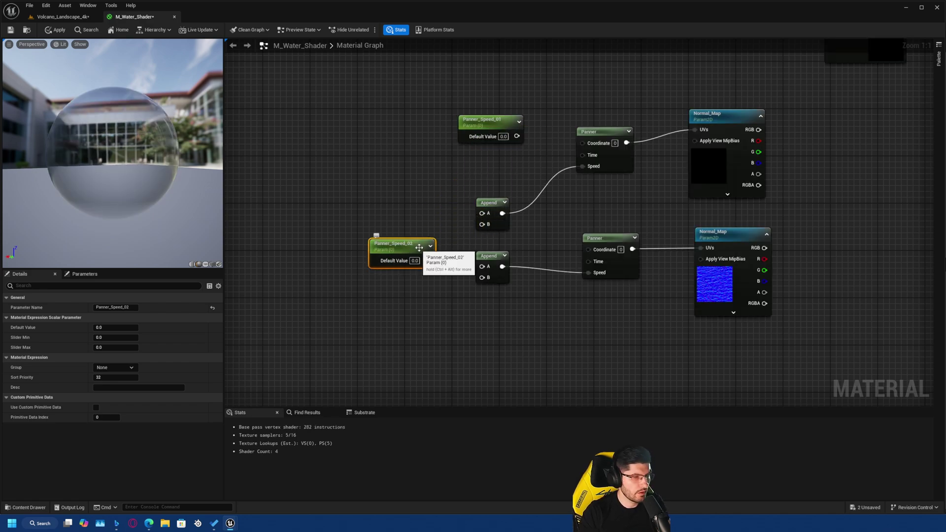
left_click(433, 176)
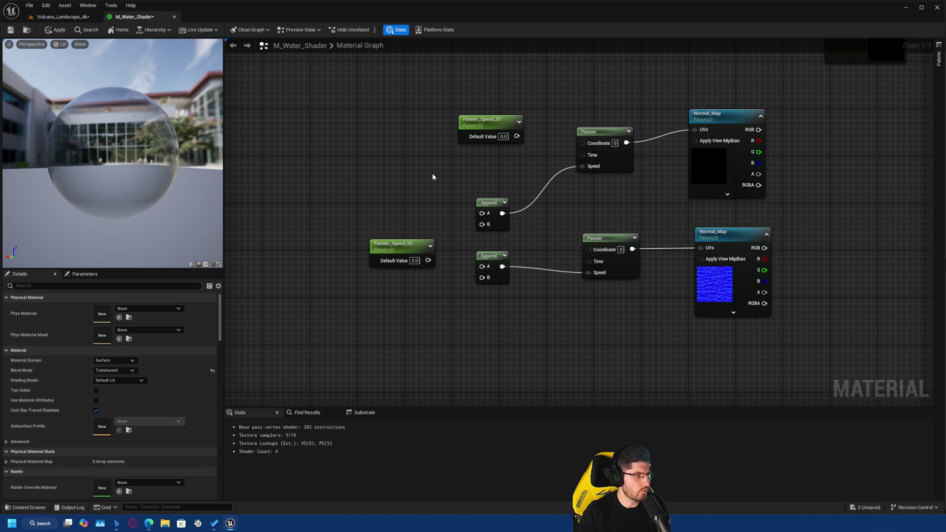
Rename the two speed parameters to Panner_Speed_01_X and Panner_Speed_02_x, shifting the first one away from the Panner.
left_click_drag(483, 129, 445, 128)
double_click(445, 128)
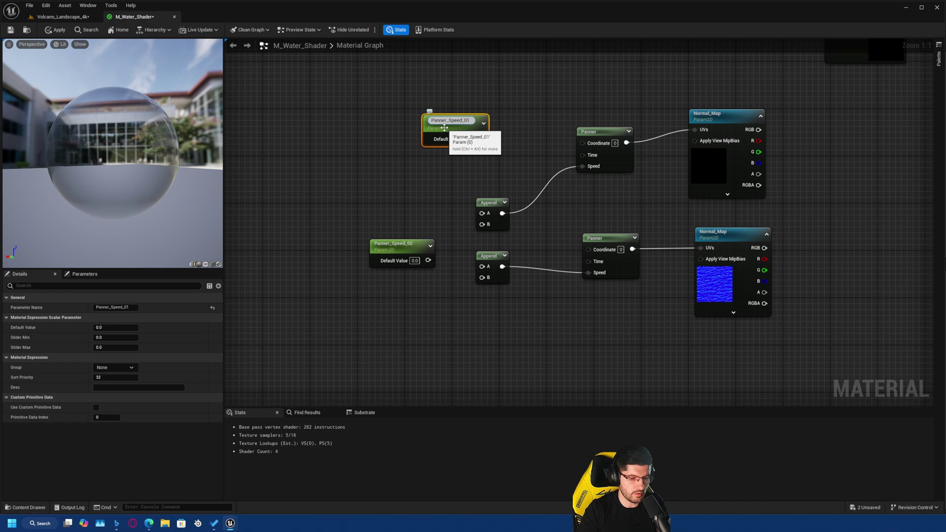
type("_X")
key("Return")
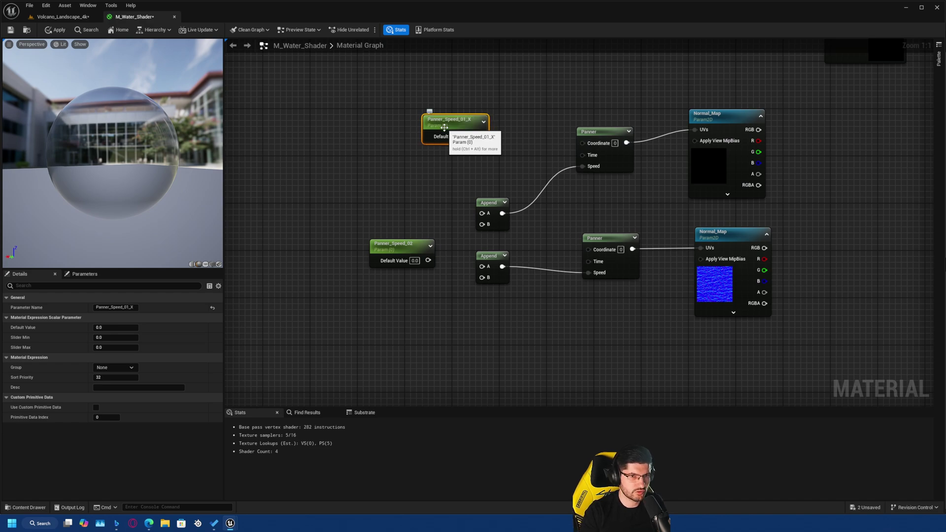
left_click(409, 243)
double_click(409, 243)
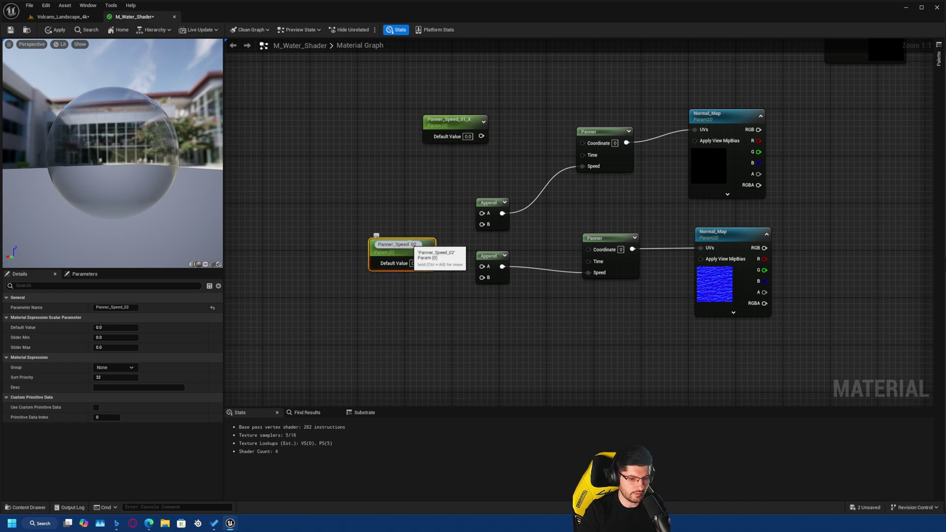
type("_x")
key("Return")
Move Panner_Speed_01_X farther from the Panner, duplicate it directly below and rename the copy Panner_Speed_01_Y.
left_click_drag(461, 121, 426, 123)
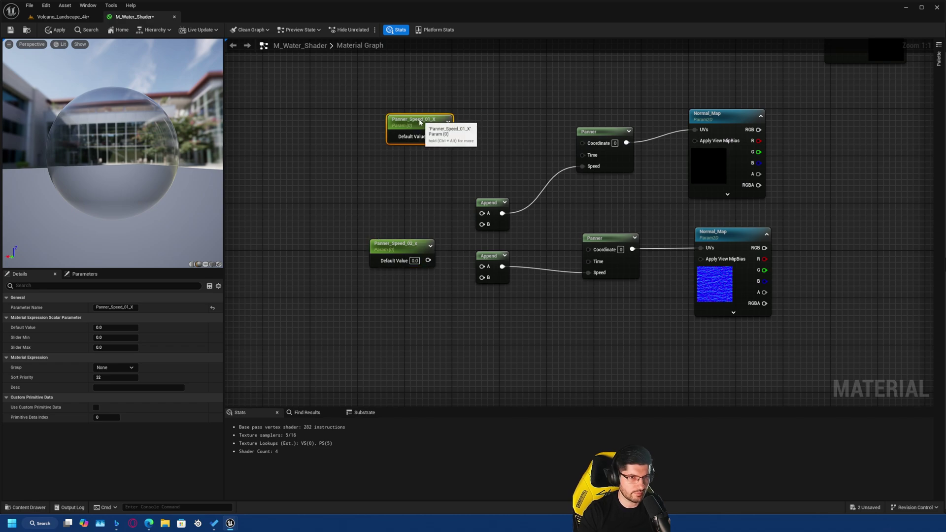
double_click(425, 122)
left_click(447, 150)
left_click(422, 126)
key("ctrl+d")
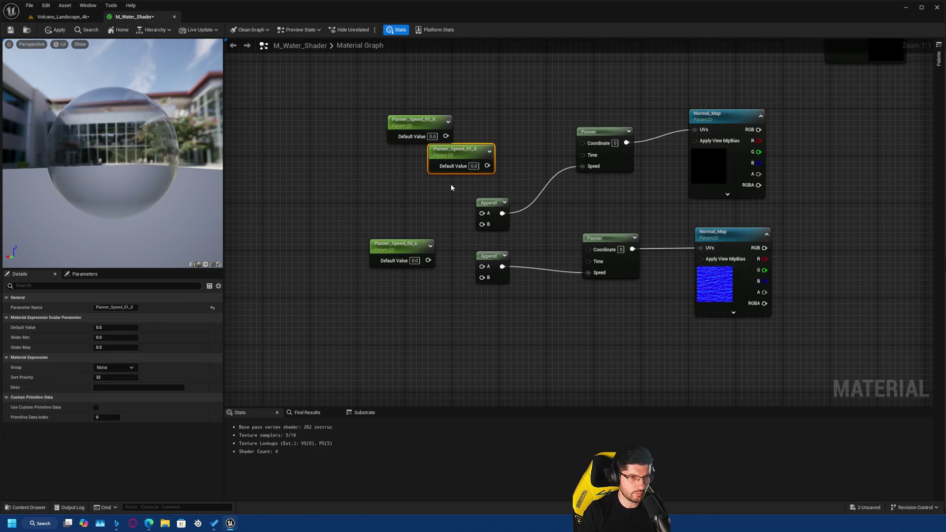
left_click_drag(453, 152, 415, 171)
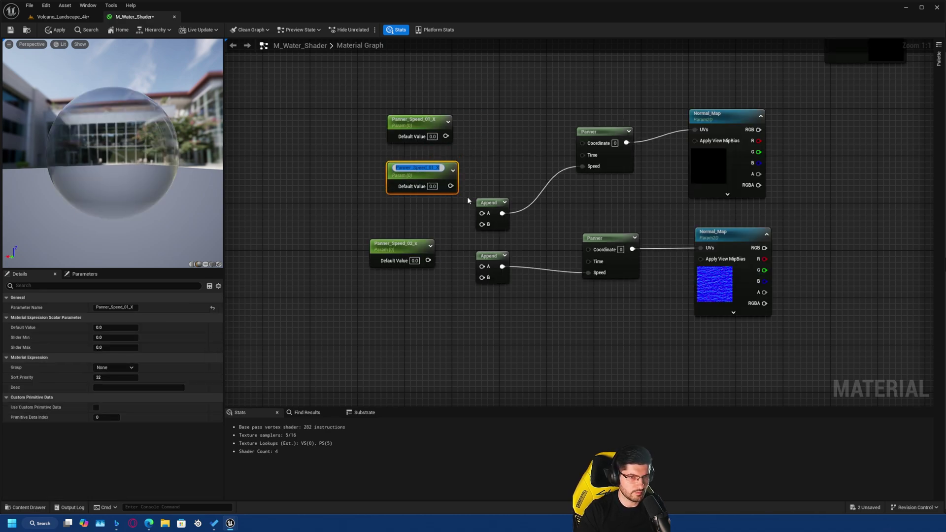
key("F2")
key("BackSpace")
type("Y")
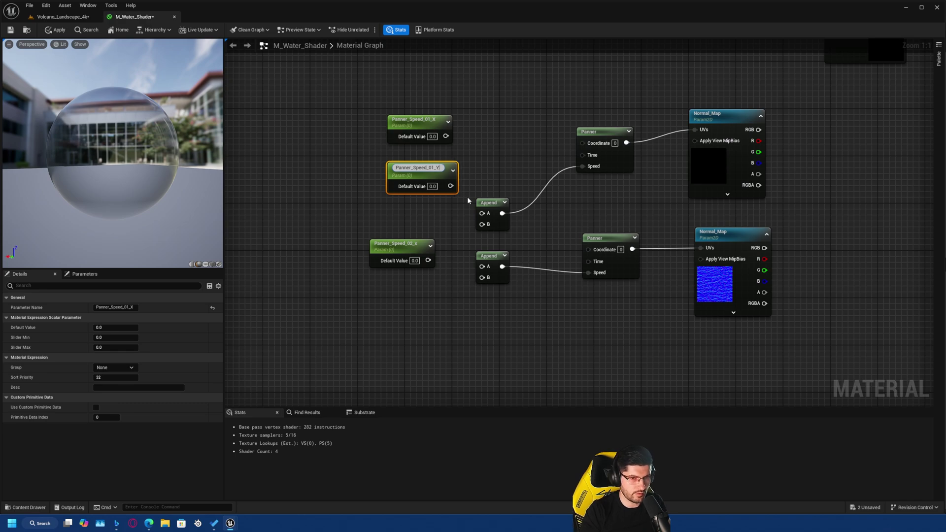
key("Return")
key("F2")
left_click(459, 220)
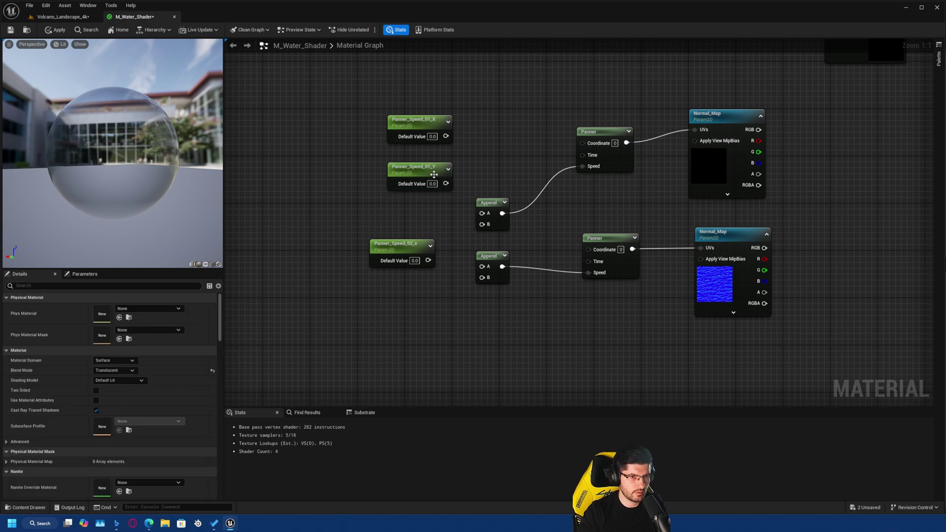
Duplicate Panner_Speed_01_Y, place the copy below Panner_Speed_02_x and rename it Panner_Speed_02_Y.
left_click(433, 173)
key("ctrl+d")
left_click_drag(443, 202, 395, 301)
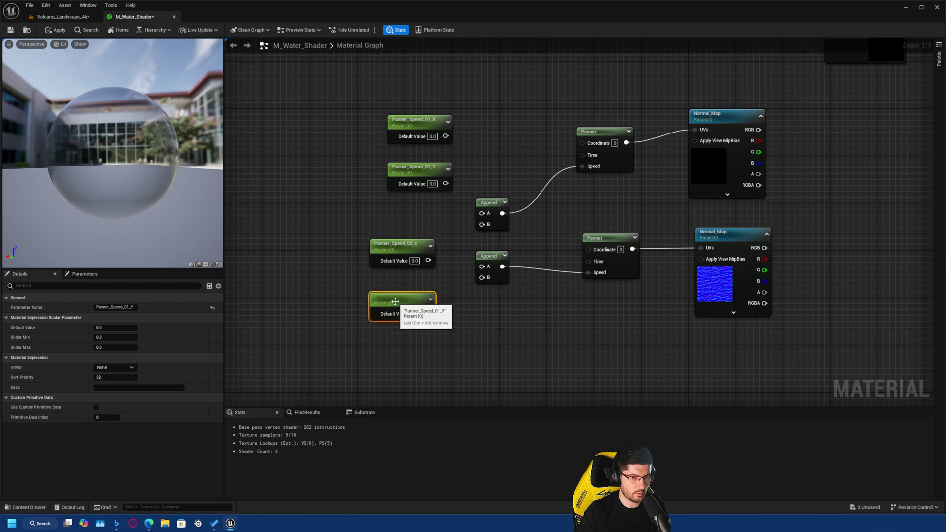
key("F2")
key("Right")
key("Left")
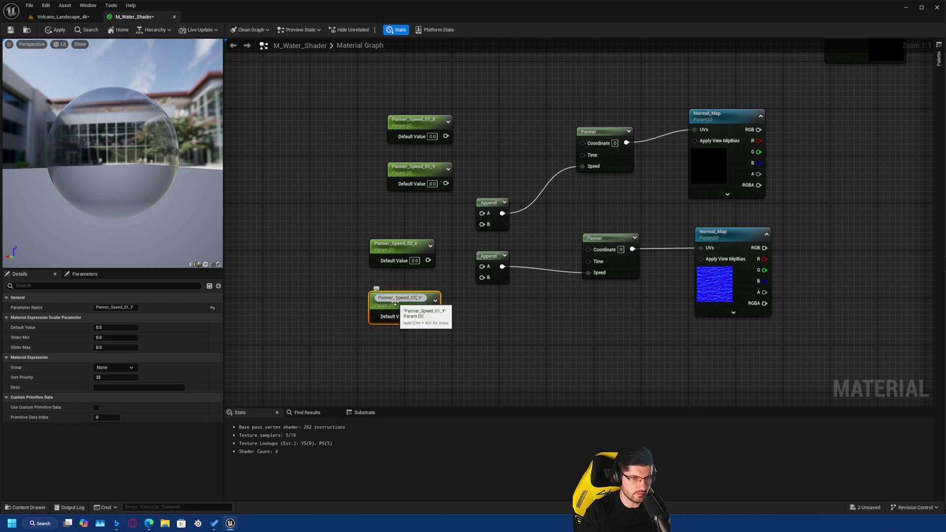
type("2")
key("Return")
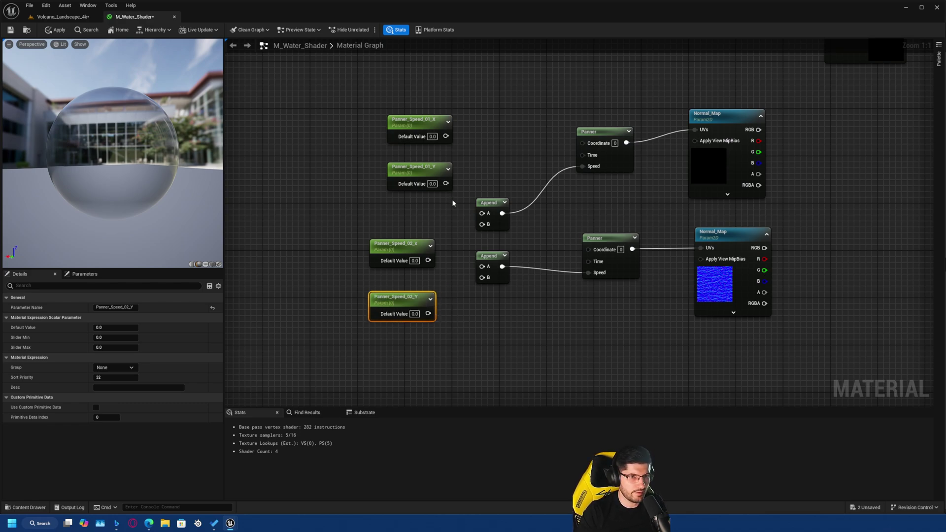
Connect each X and Y speed parameter to inputs A and B of its Append node, moving the two 01 parameters closer to theirs.
left_click_drag(446, 136, 482, 213)
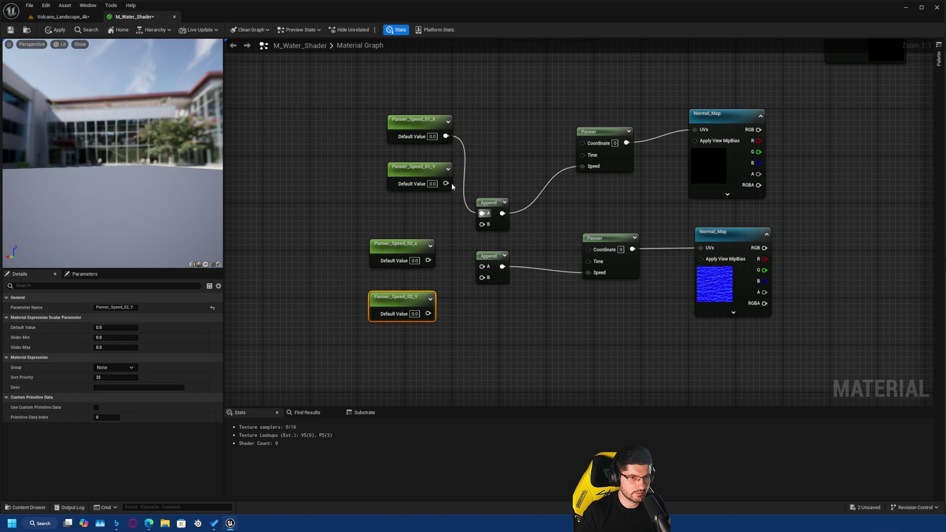
left_click_drag(446, 183, 417, 201)
left_click_drag(428, 260, 481, 266)
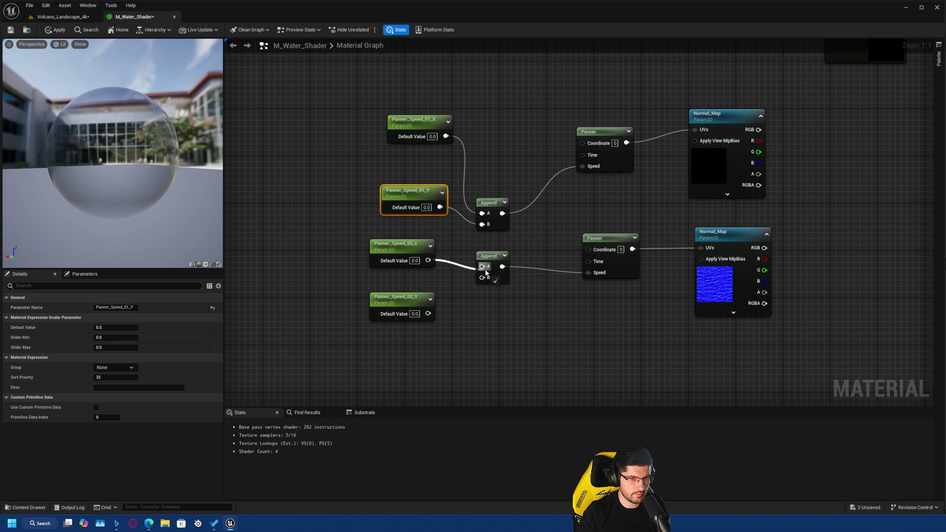
left_click_drag(428, 313, 477, 281)
left_click(453, 289)
left_click_drag(427, 313, 481, 277)
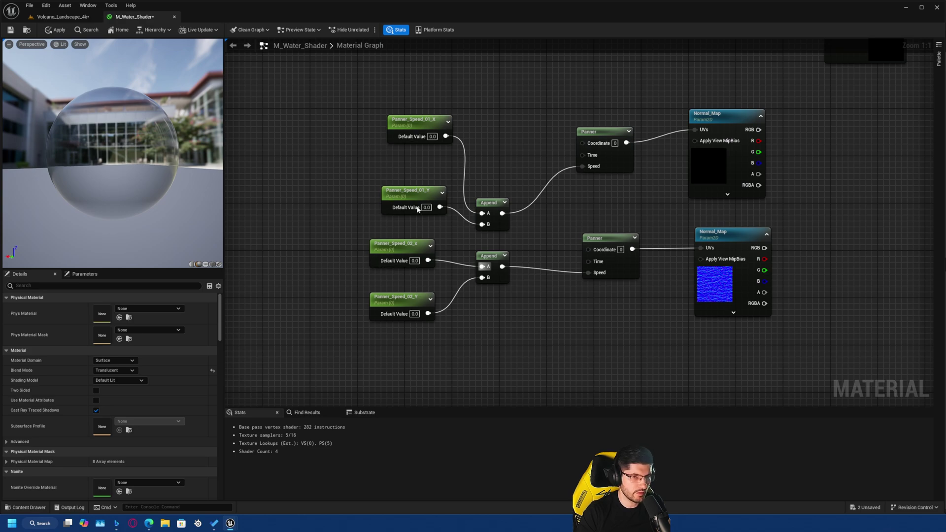
left_click_drag(426, 139, 419, 169)
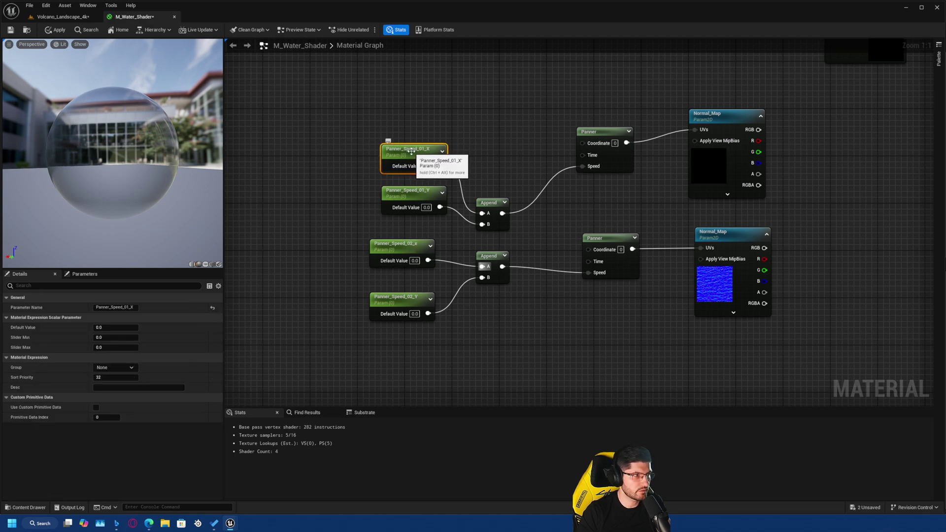
Add a TexCoord and a Multiply node above the speed parameters and connect TexCoord to the Multiply's A input.
right_click_drag(504, 171, 514, 185)
left_click(607, 143)
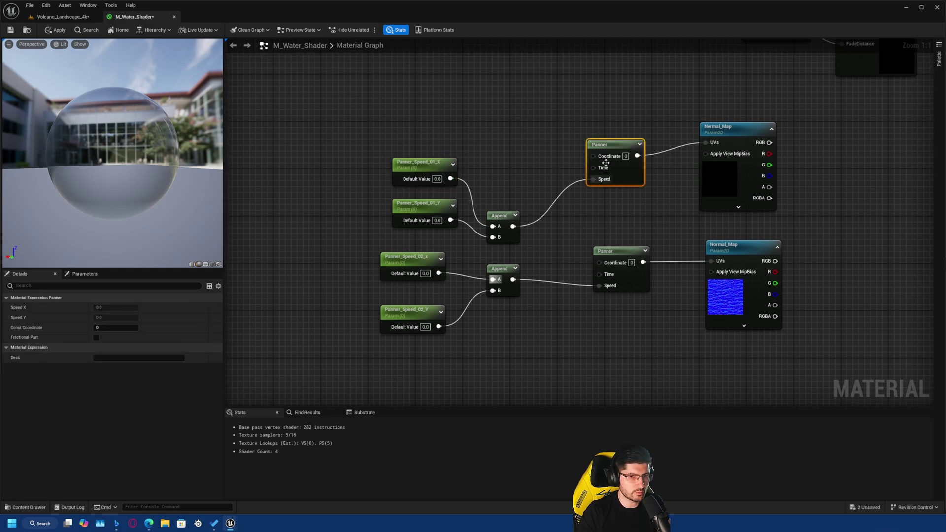
right_click_drag(553, 180, 577, 197)
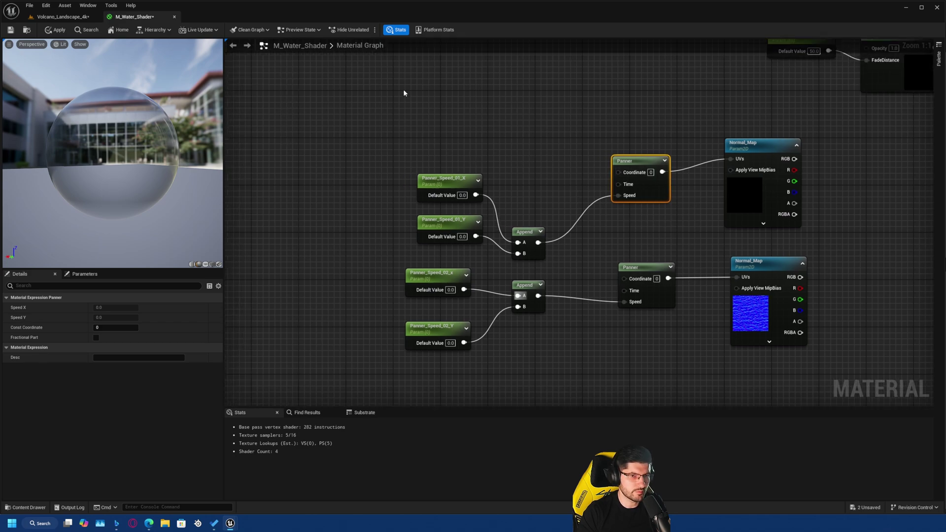
right_click(374, 84)
left_click(327, 106)
left_click(327, 104)
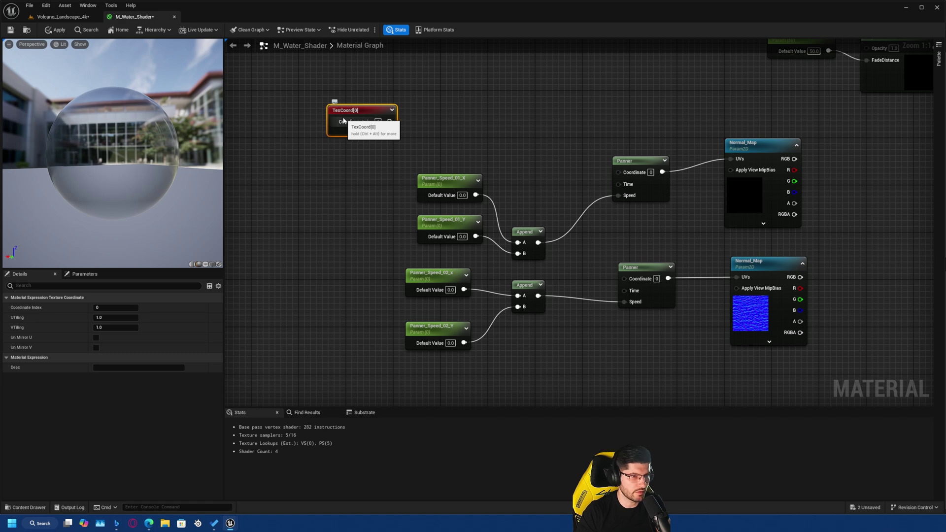
left_click(446, 121)
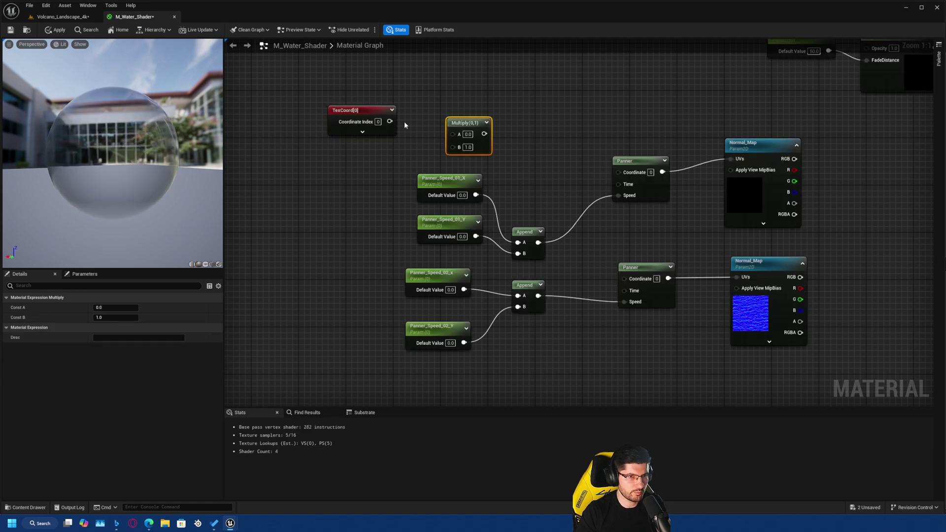
left_click_drag(390, 122, 452, 134)
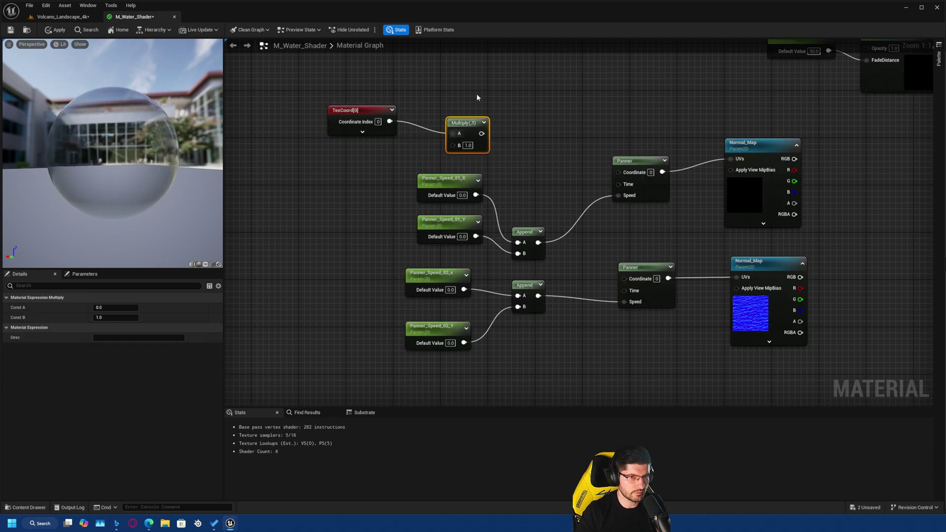
Duplicate the TexCoord and Multiply pair below the speed parameters and connect each Multiply to its Panner's Coordinate input.
left_click_drag(477, 94, 324, 144)
key("ctrl+d")
left_click_drag(440, 161, 464, 362)
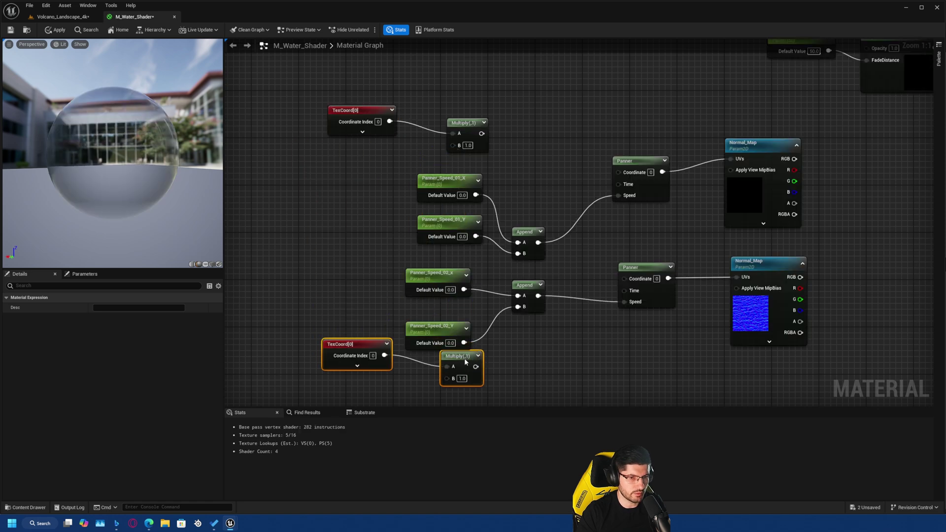
left_click(524, 357)
right_click_drag(525, 358, 542, 302)
left_click_drag(493, 315, 641, 221)
left_click_drag(499, 76, 635, 115)
right_click_drag(508, 127, 531, 129)
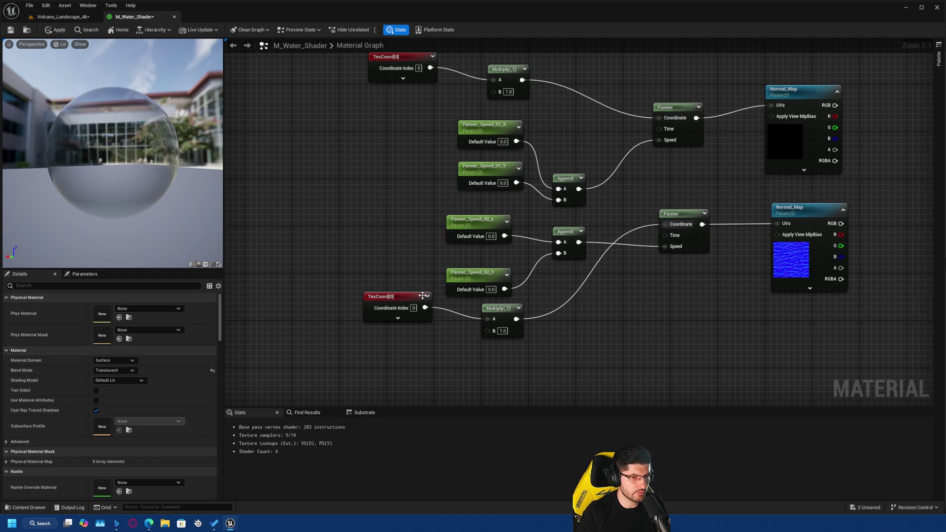
Add a scalar parameter named UV_Scale_01 below the upper TexCoord and connect it to the upper Multiply's B input.
right_click_drag(423, 295, 425, 335)
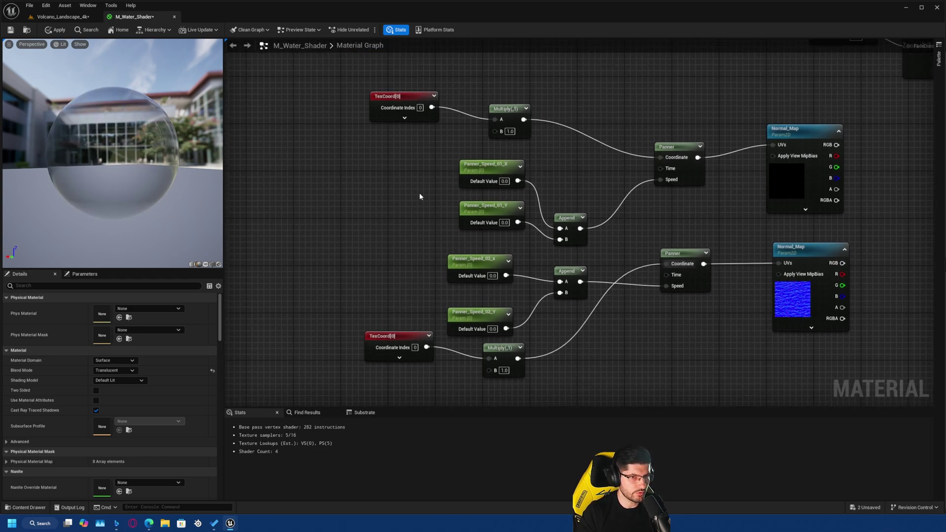
left_click(375, 144)
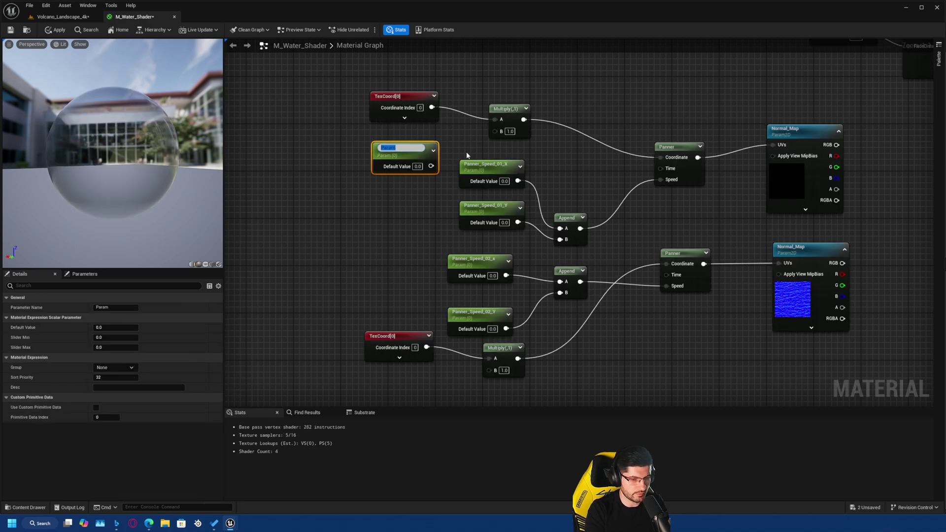
type("UV_Scale_")
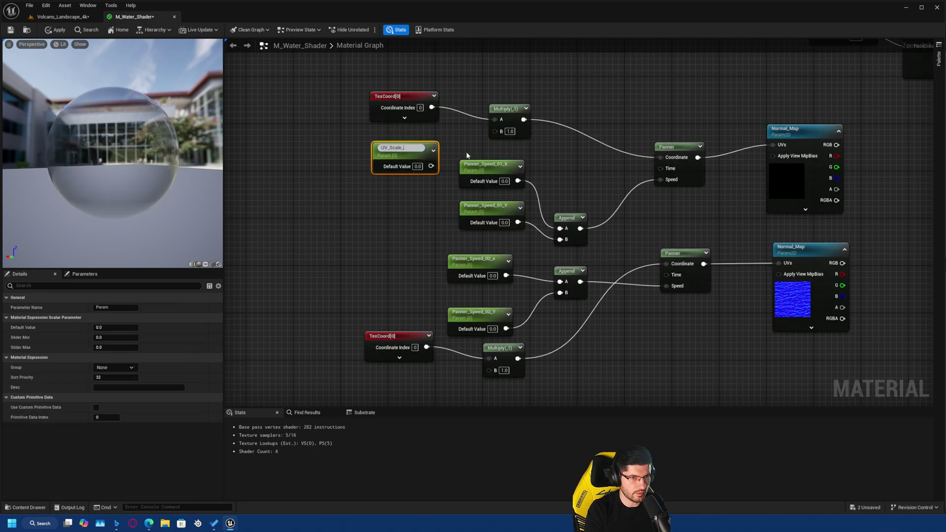
type("01")
key("Return")
left_click_drag(430, 164, 494, 131)
Copy UV_Scale_01, place the copy below the lower TexCoord and rename it UV_Scale_02.
right_click_drag(431, 394, 434, 338)
left_click(435, 337)
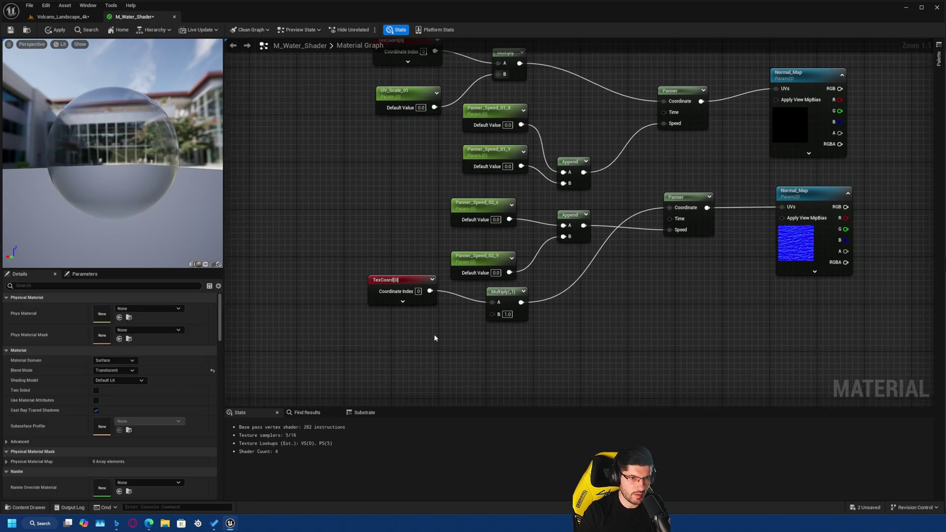
left_click(396, 94)
key("ctrl+c")
key("ctrl+v")
left_click_drag(412, 299, 400, 335)
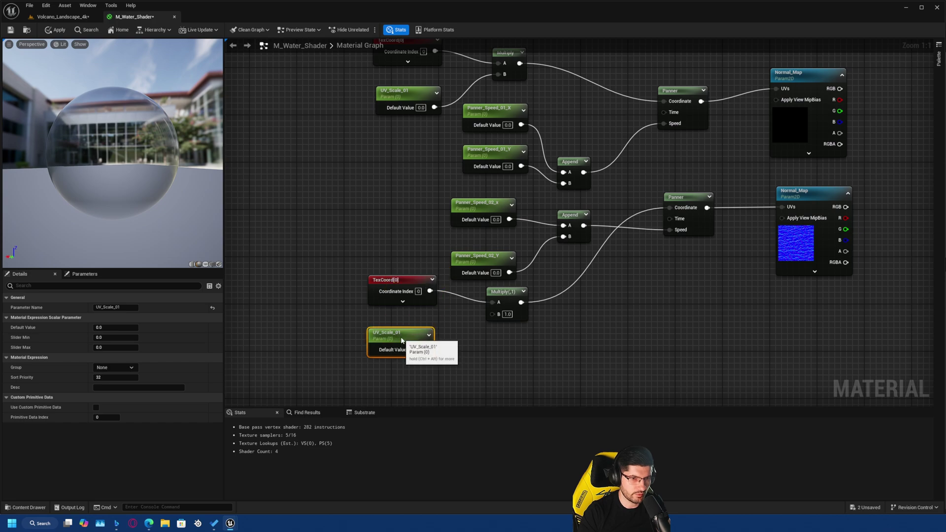
double_click(401, 334)
type("2")
key("Return")
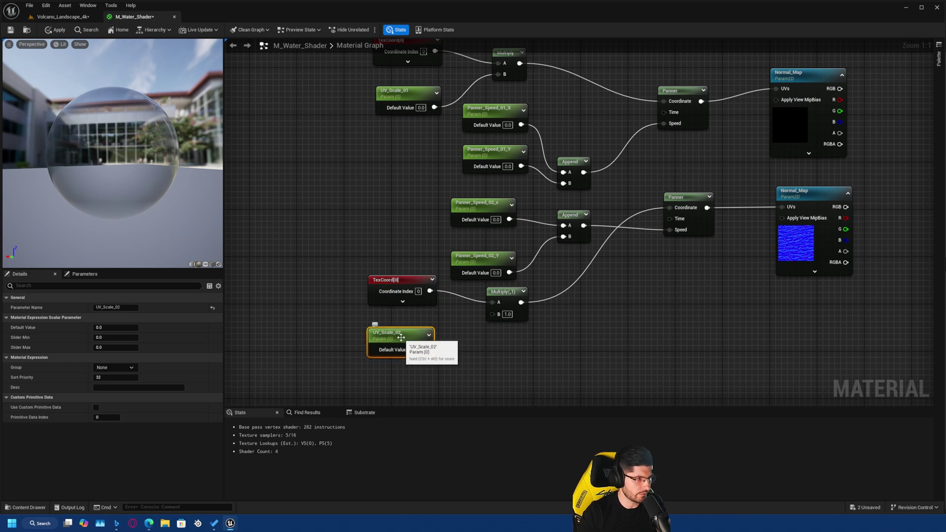
Set the default values of UV_Scale_01 to 2 and UV_Scale_02 to 1.3, connecting UV_Scale_02 to the lower Multiply's B input.
left_click(421, 107)
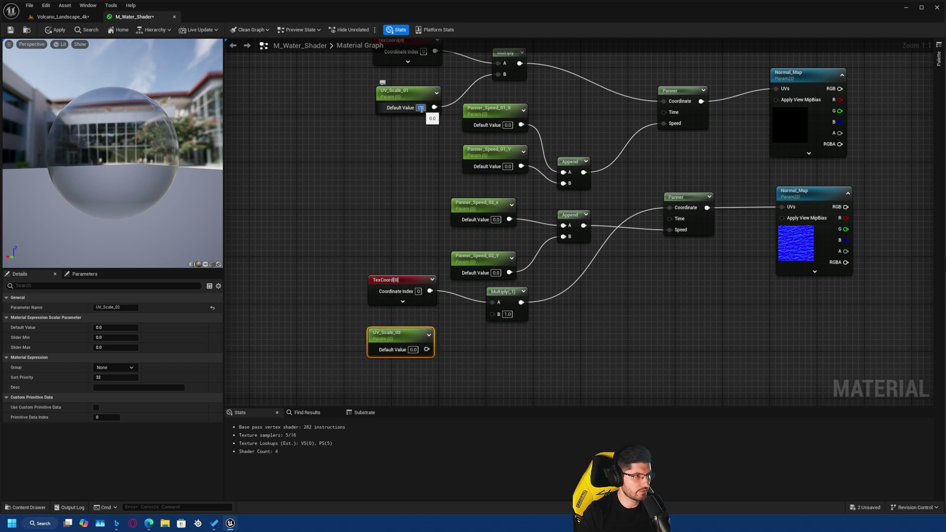
type("2")
key("Return")
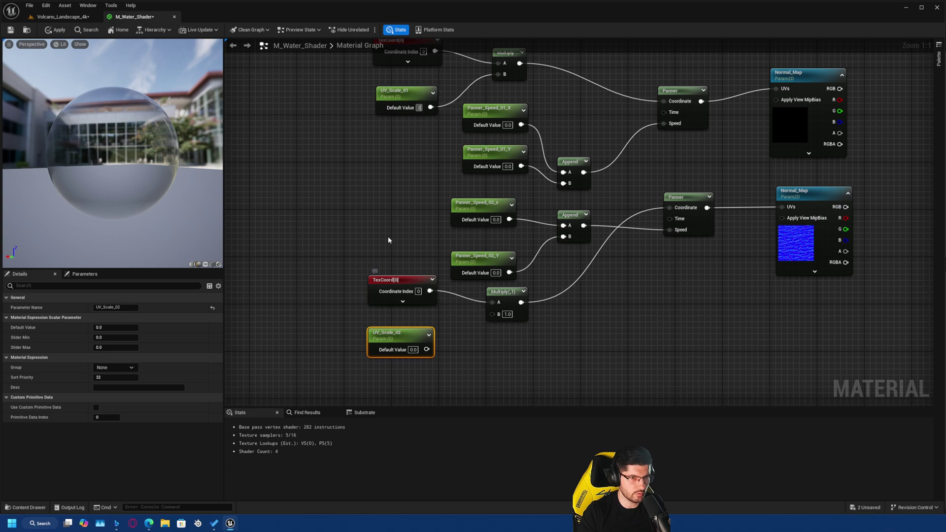
left_click(412, 349)
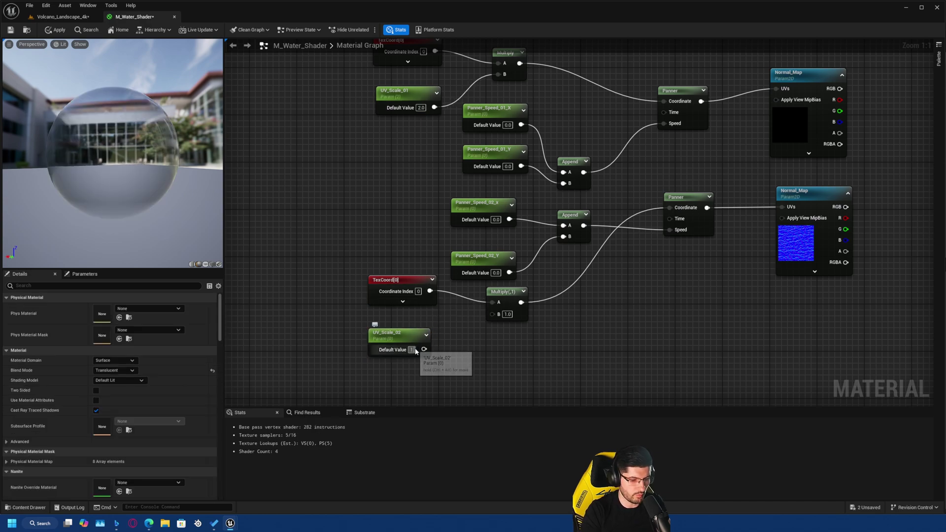
type("1.3")
key("Return")
left_click_drag(427, 350, 492, 314)
scroll(570, 281, "down", 2)
left_click_drag(668, 148, 306, 369)
right_click_drag(462, 332, 462, 244)
left_click(462, 244)
right_click_drag(550, 157, 567, 188)
left_click_drag(656, 75, 251, 350)
left_click(547, 273)
Add a BlendAngleCorrectedNormals node and connect the upper Normal_Map's RGB to BaseNormal and the lower one's RGB to AdditionalNormal.
right_click_drag(664, 313, 448, 317)
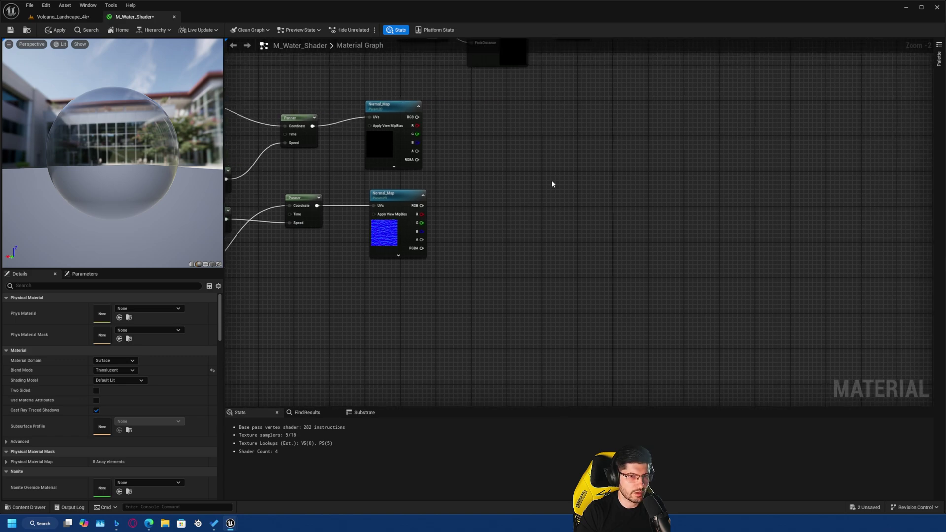
right_click_drag(372, 300, 358, 282)
right_click_drag(458, 138, 472, 205)
scroll(473, 204, "up", 2)
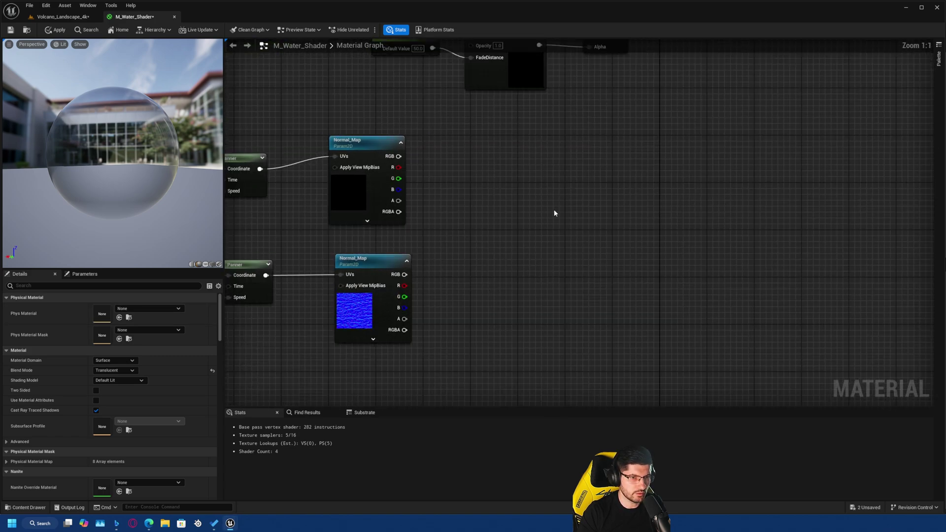
right_click(478, 153)
type("blend")
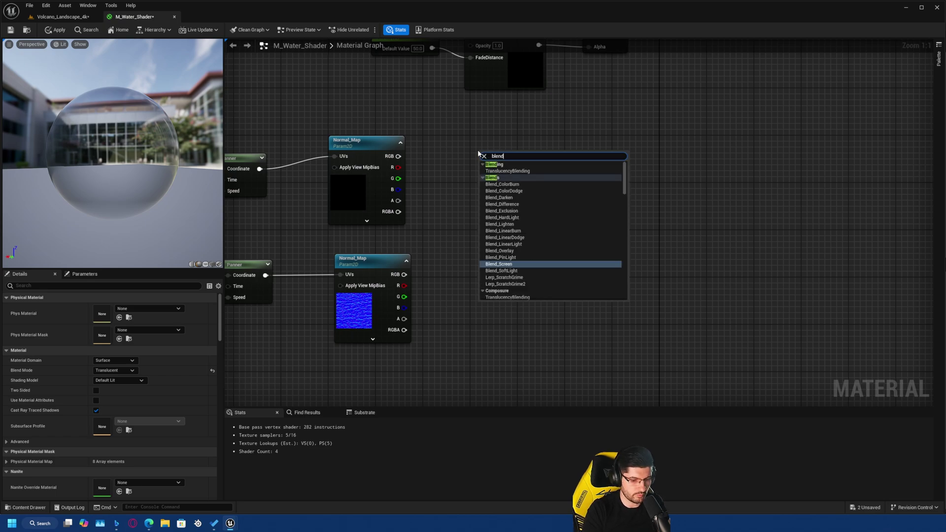
type("angl")
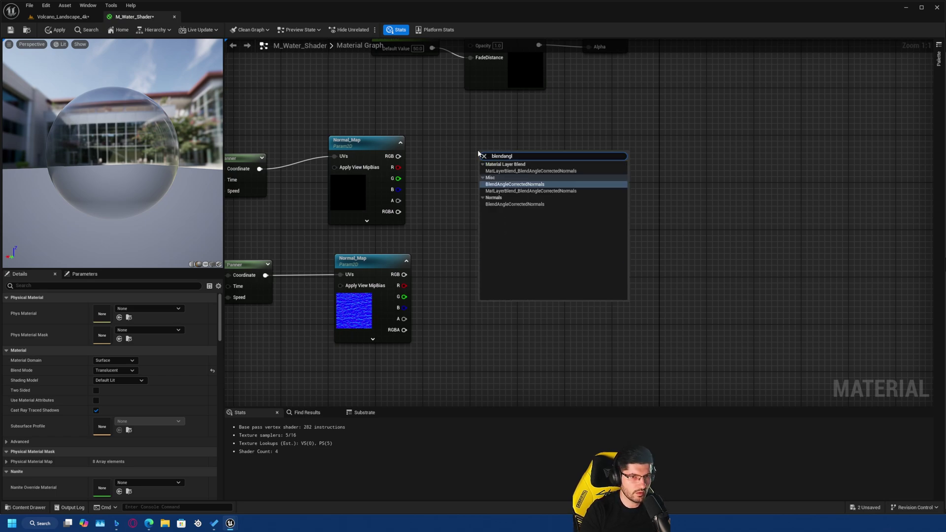
key("Return")
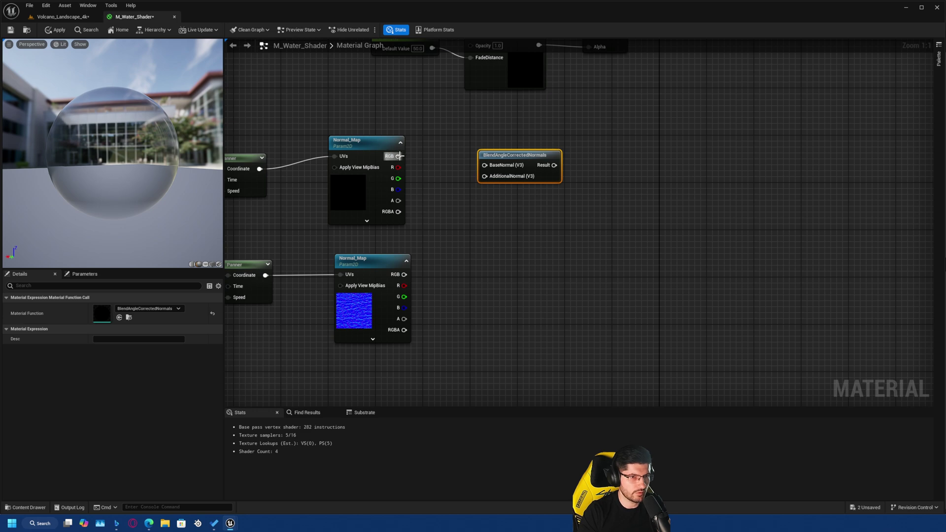
left_click_drag(399, 156, 485, 165)
left_click_drag(404, 274, 484, 177)
Add a Multiply node after BlendAngleCorrectedNormals and connect the blend's Result to its A input.
right_click_drag(597, 232, 497, 234)
left_click(513, 146)
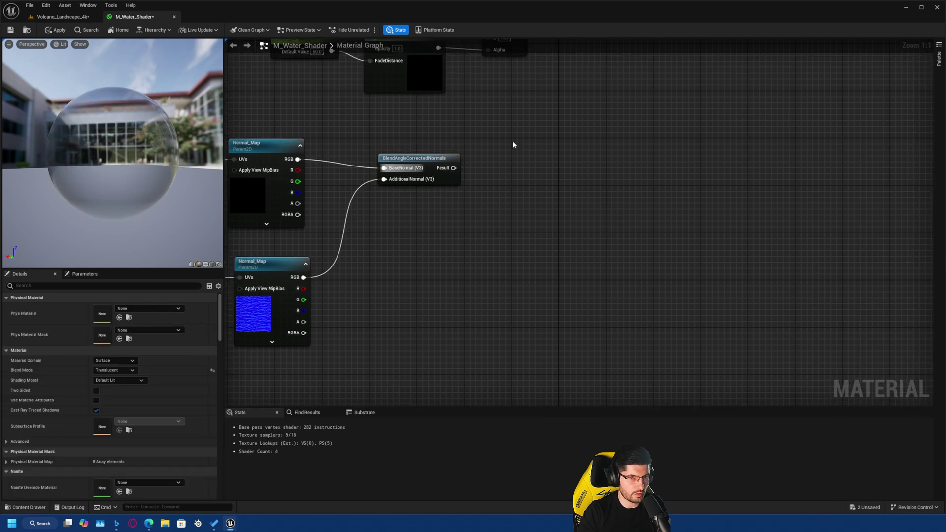
left_click_drag(451, 173, 520, 159)
right_click_drag(495, 259, 482, 225)
left_click(471, 235)
left_click_drag(516, 125, 503, 123)
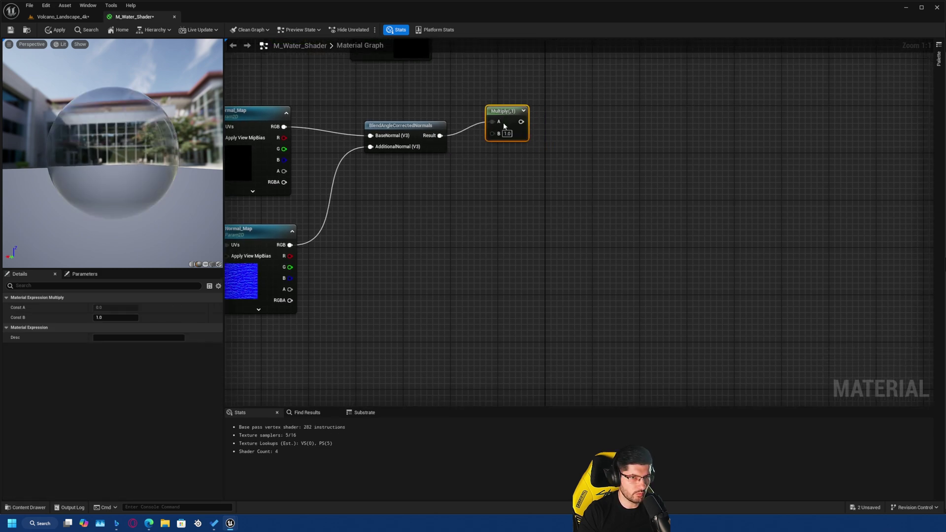
Add an AppendMany node and position it below the new Multiply node.
right_click_drag(400, 260, 439, 260)
left_click_drag(349, 96, 267, 320)
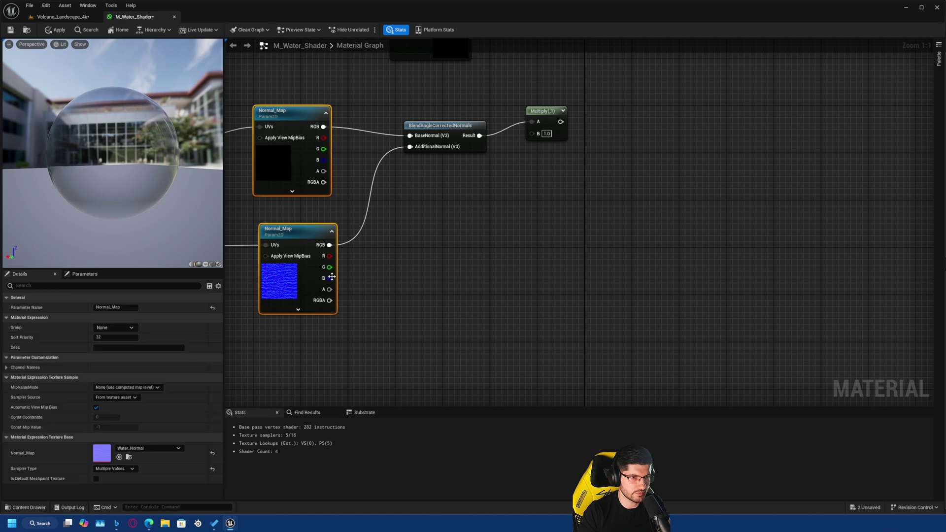
left_click(365, 148)
left_click_drag(365, 131, 292, 300)
left_click(475, 171)
right_click(474, 223)
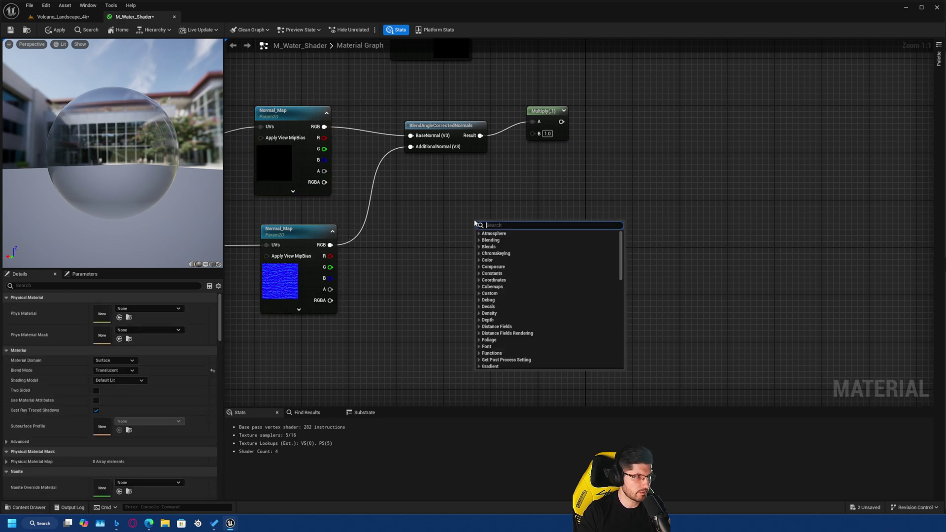
type("append")
key("Return")
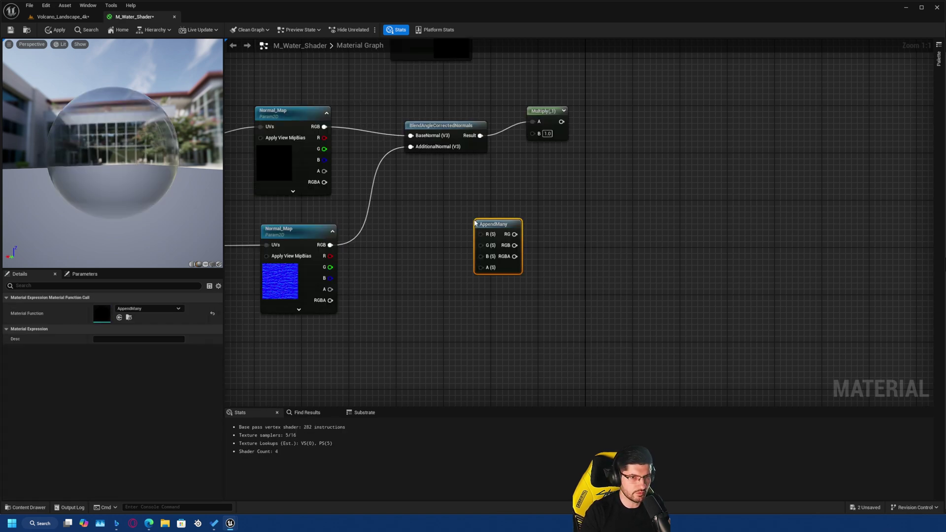
left_click_drag(478, 221, 489, 185)
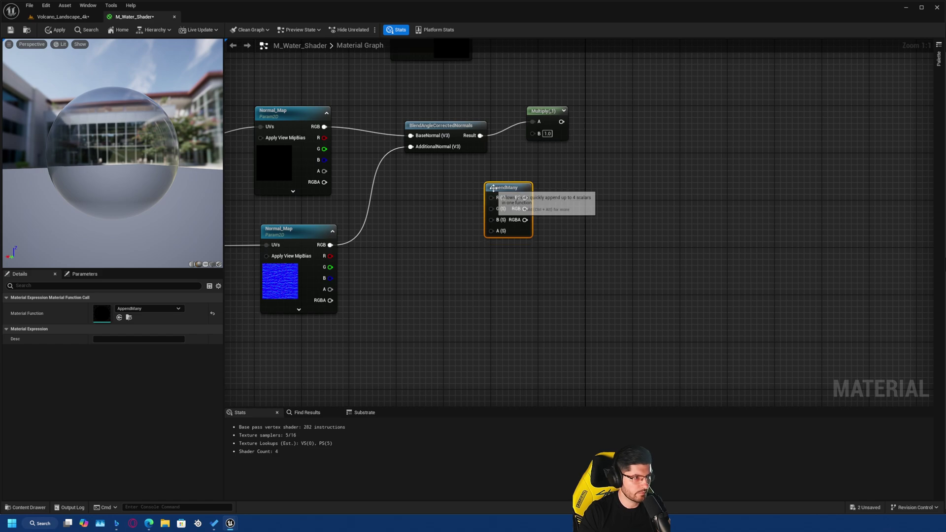
Add a scalar parameter named Normal_Intensity and connect it to the R and G inputs of AppendMany.
left_click(423, 188)
left_click(395, 191)
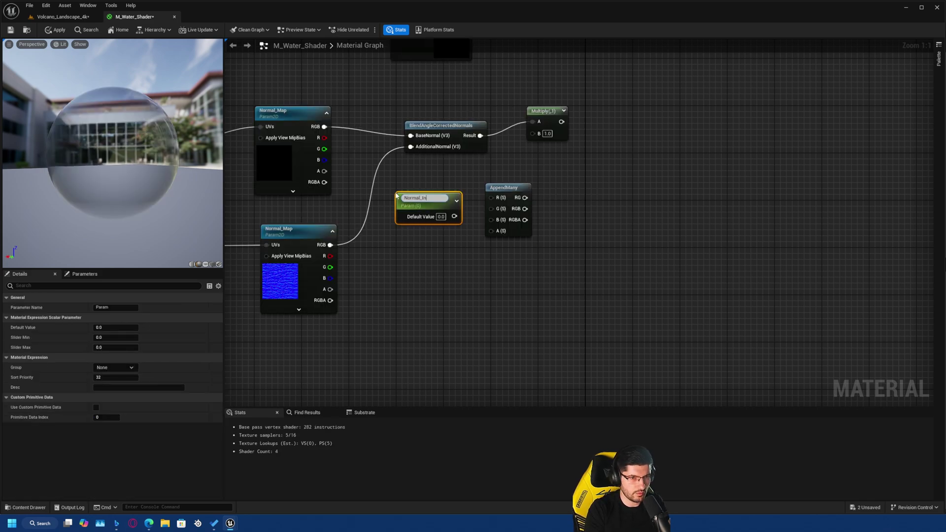
key("Return")
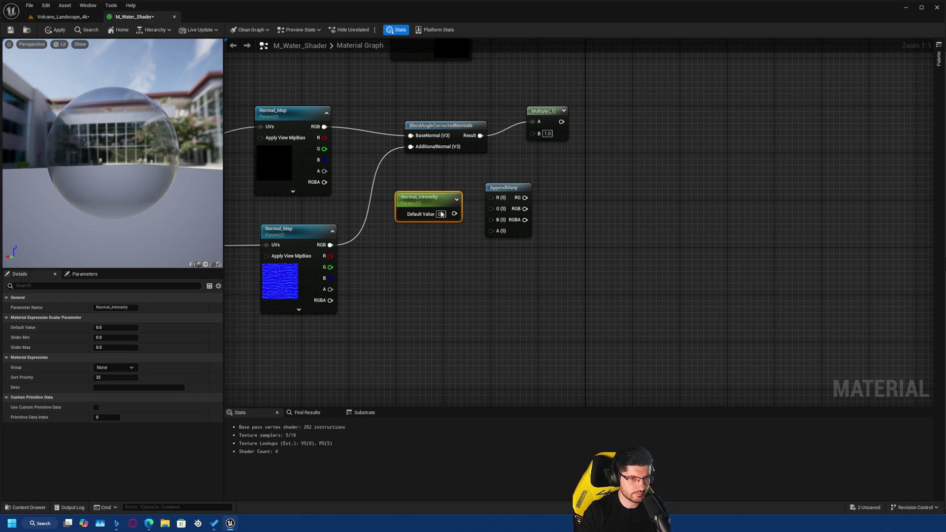
left_click_drag(455, 214, 492, 210)
right_click_drag(437, 228, 479, 220)
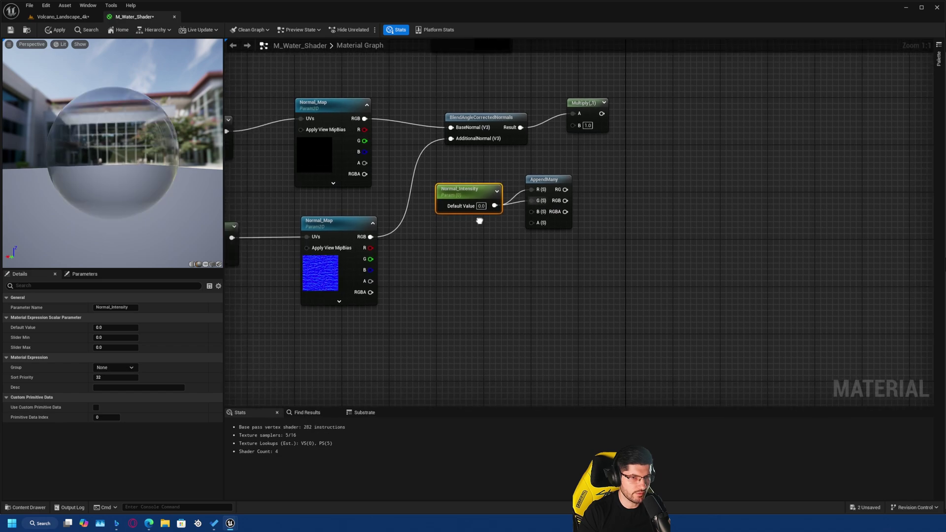
left_click_drag(468, 188, 466, 184)
right_click_drag(329, 171, 292, 179)
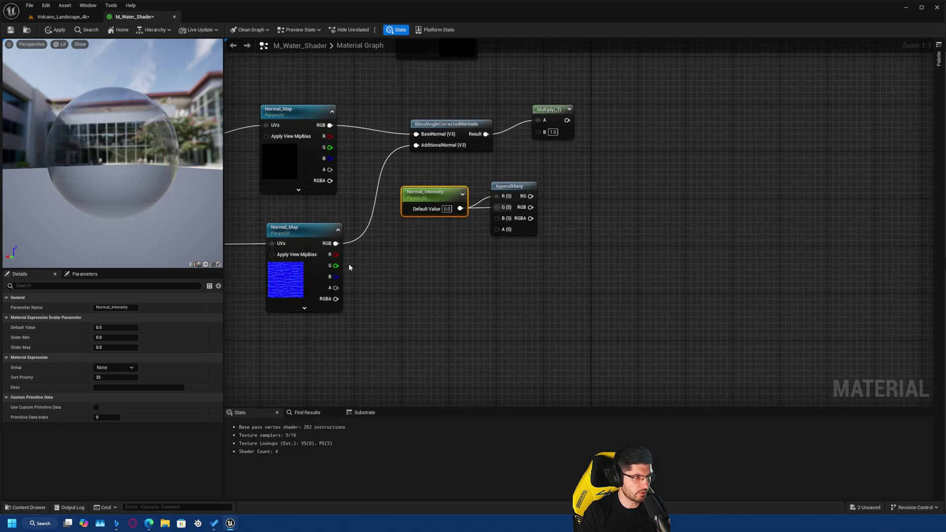
Add a Constant node with value 1 below Normal_Intensity and connect it to the B input of AppendMany.
right_click_drag(378, 271, 367, 260)
left_click(400, 241)
left_click(397, 233)
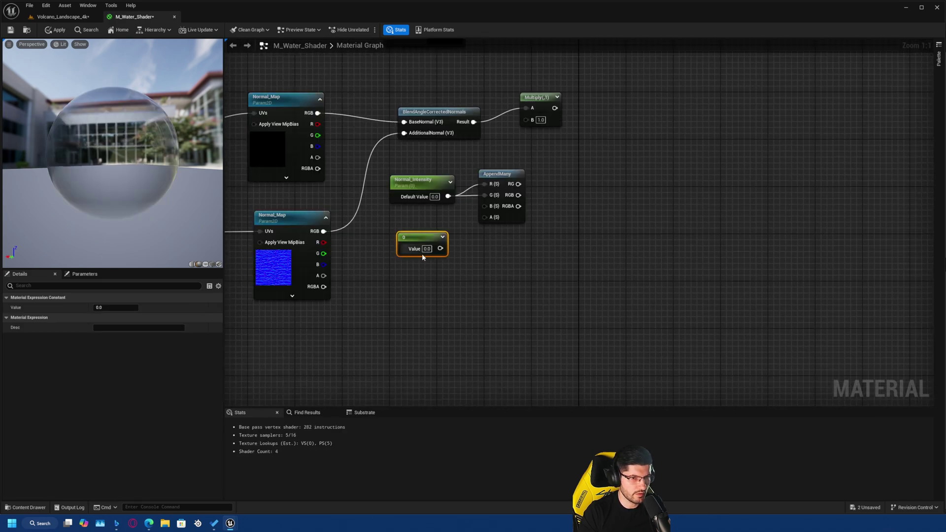
type("1")
left_click(457, 238)
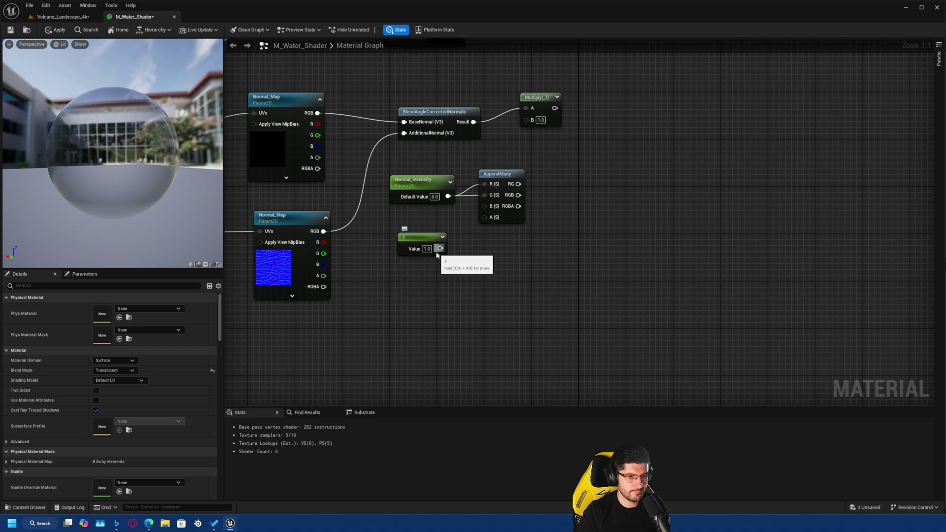
left_click_drag(439, 249, 427, 227)
Connect AppendMany's RGB output to the Multiply's B input and the Multiply result to the material's Normal input.
right_click_drag(483, 236, 456, 255)
left_click_drag(486, 216, 499, 140)
right_click_drag(519, 128, 491, 259)
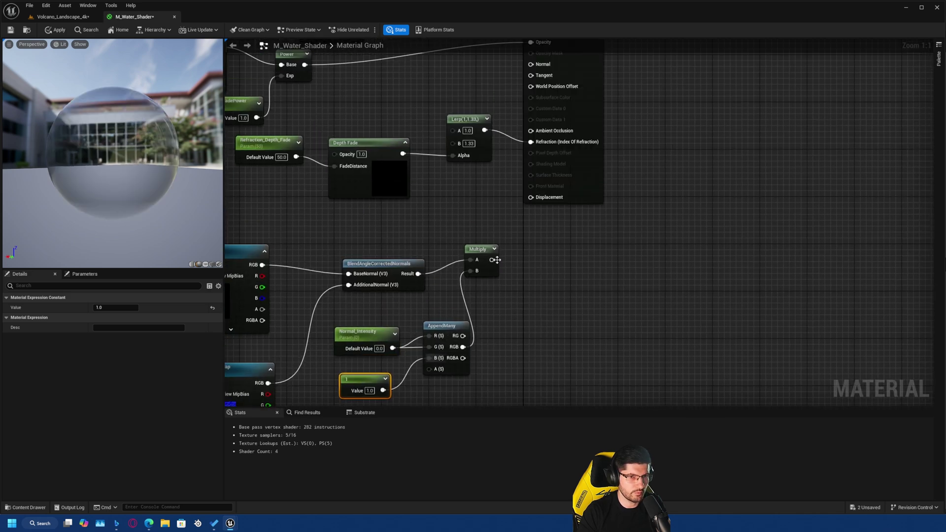
left_click_drag(491, 259, 530, 64)
Change the sampler type of the upper Normal_Map texture parameter to Normal.
right_click_drag(383, 225, 628, 151)
left_click(467, 236)
right_click_drag(466, 235, 467, 166)
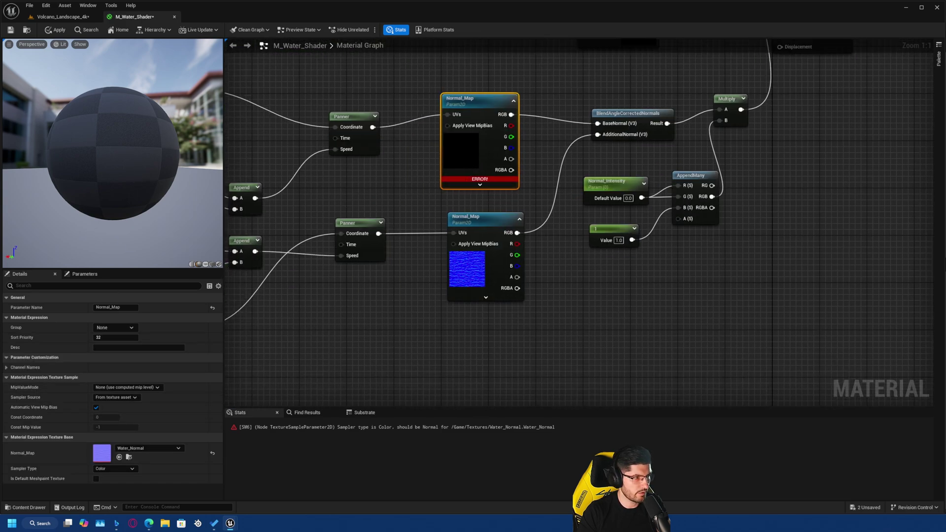
right_click_drag(415, 249, 427, 207)
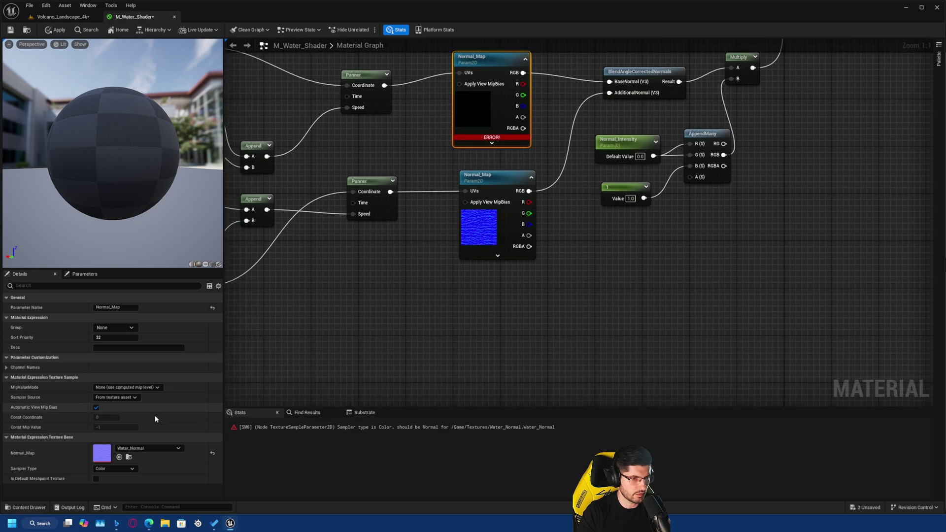
left_click(130, 468)
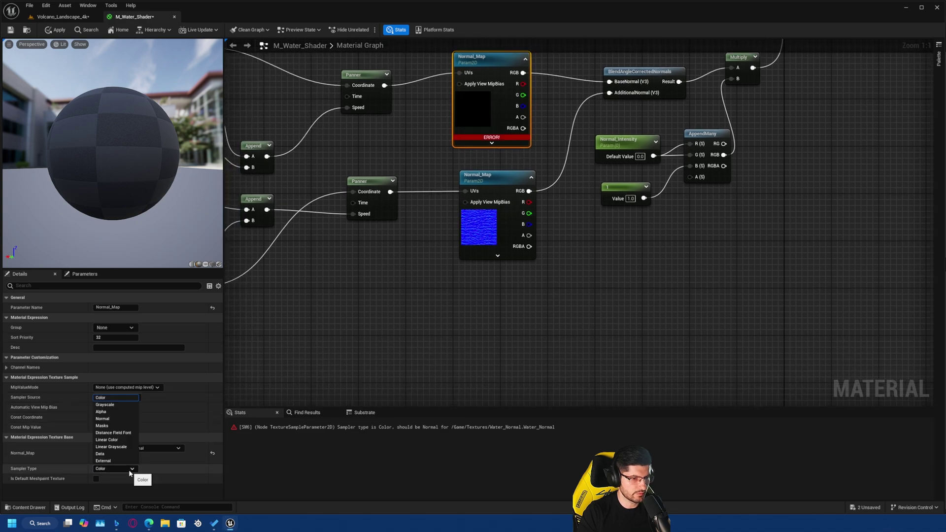
left_click(102, 418)
Check the material preview and apply the changes to M_Water_Shader.
left_click_drag(146, 158, 222, 161)
left_click(276, 162)
right_click_drag(275, 161, 528, 147)
right_click_drag(298, 201, 316, 176)
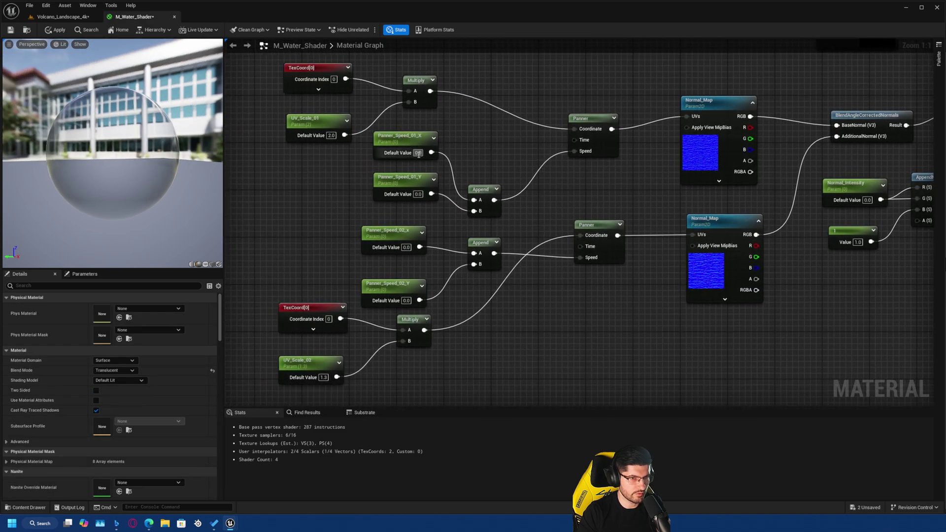
left_click(62, 30)
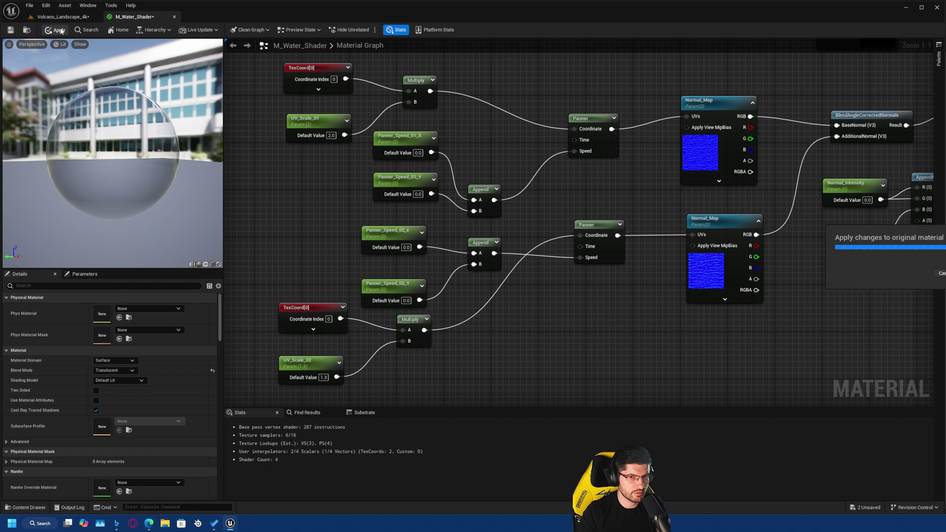
right_click_drag(378, 120, 347, 154)
Examine the water plane's surface in the Volcano_Landscape_4k level and compare it with the normal nodes in the material graph.
left_click(58, 16)
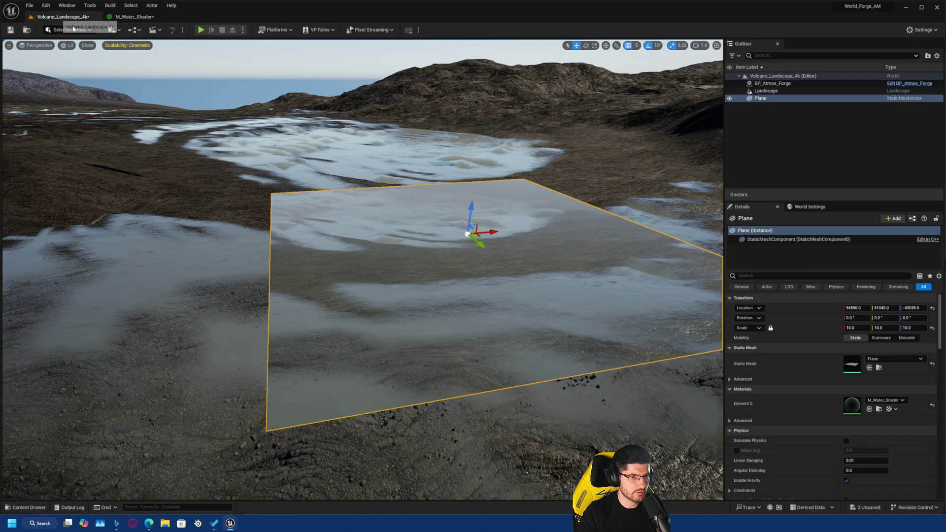
scroll(360, 223, "up", 3)
key("a")
mouse_move(360, 223)
right_mouse_down()
mouse_move(333, 226)
mouse_move(357, 222)
right_mouse_up()
key("w")
key("d")
key("e")
key("s")
left_click(135, 16)
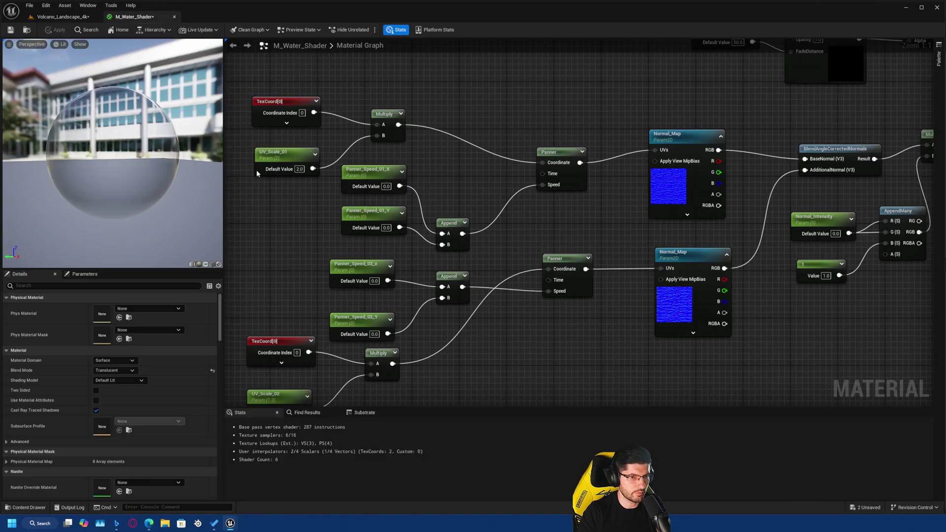
right_click_drag(702, 173, 438, 317)
Create a material instance of M_Water_Shader in the Water_Tutorial folder and assign it to the plane's material Element 0.
left_click(69, 17)
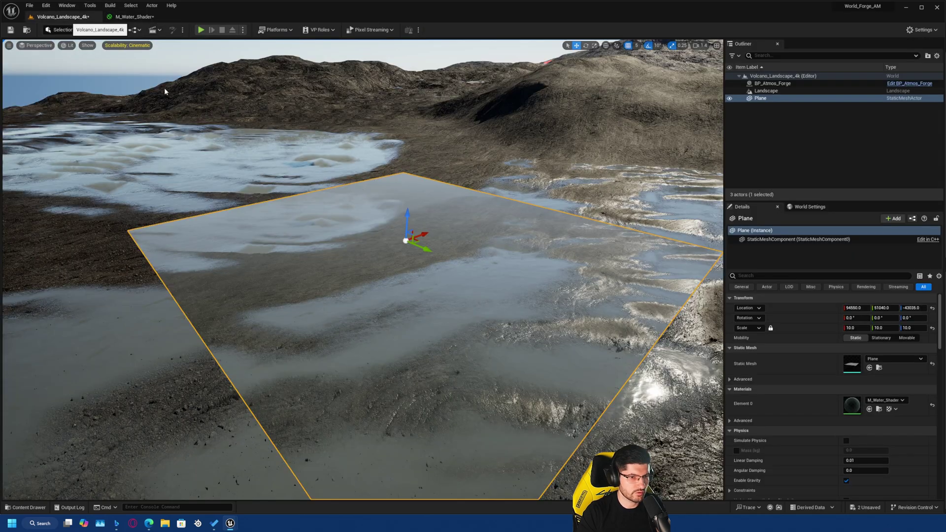
key("ctrl+space")
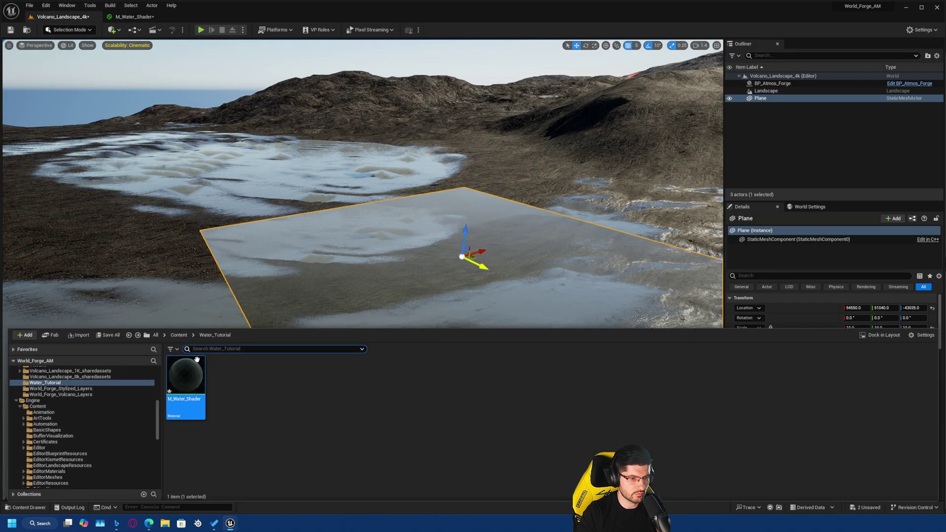
right_click(197, 360)
left_click(246, 186)
key("Return")
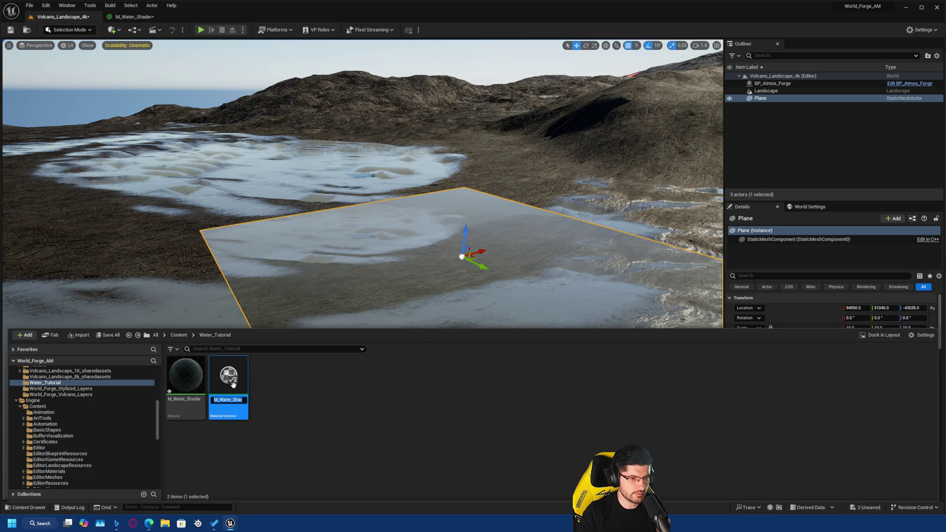
left_click_drag(220, 390, 852, 405)
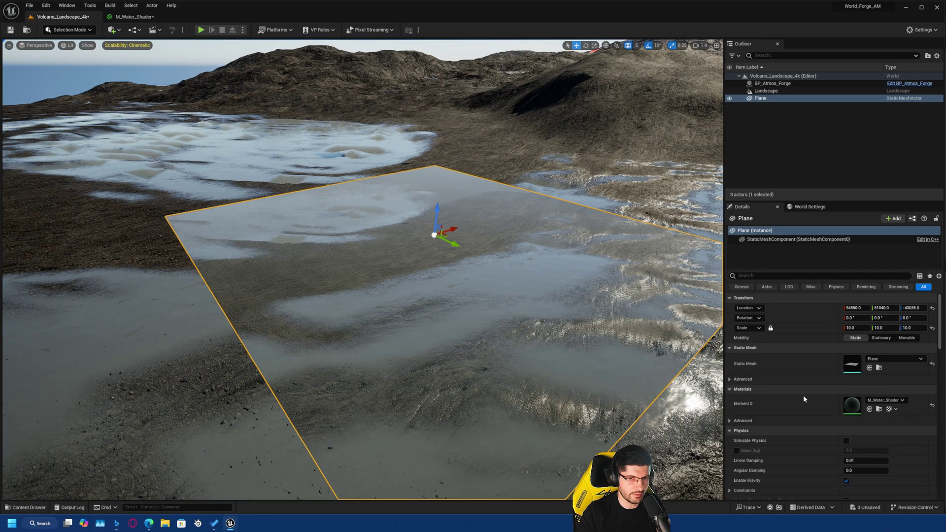
Open the material instance in its own floating window, make it taller and place it beside the main view.
double_click(857, 409)
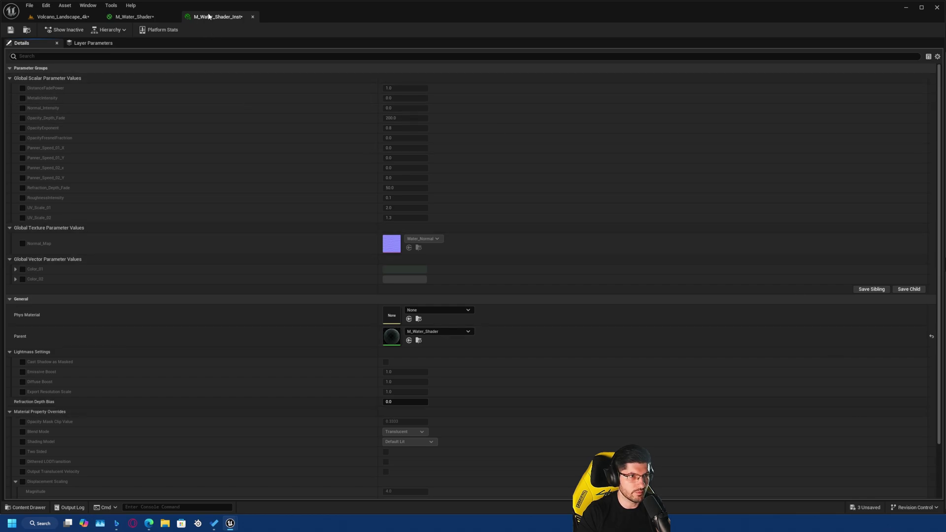
left_click_drag(208, 16, 378, 83)
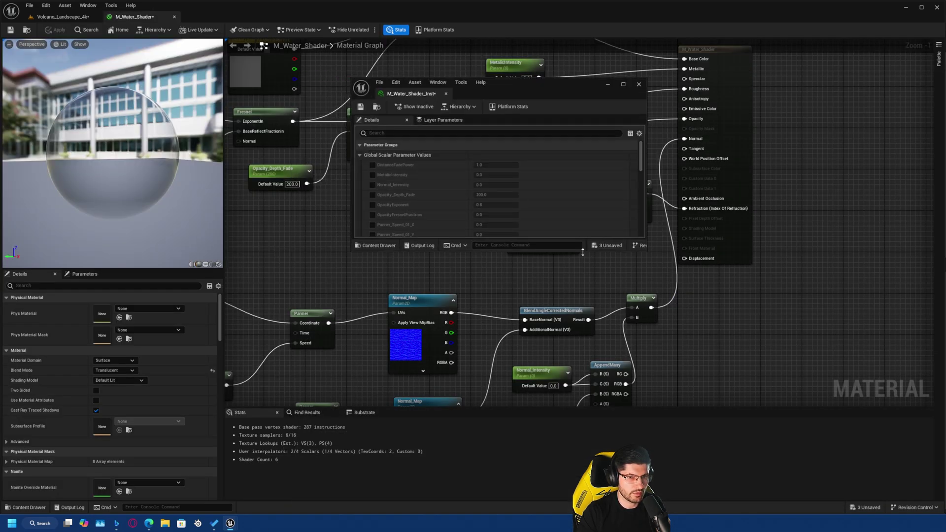
left_click_drag(583, 253, 584, 446)
left_click_drag(536, 91, 795, 122)
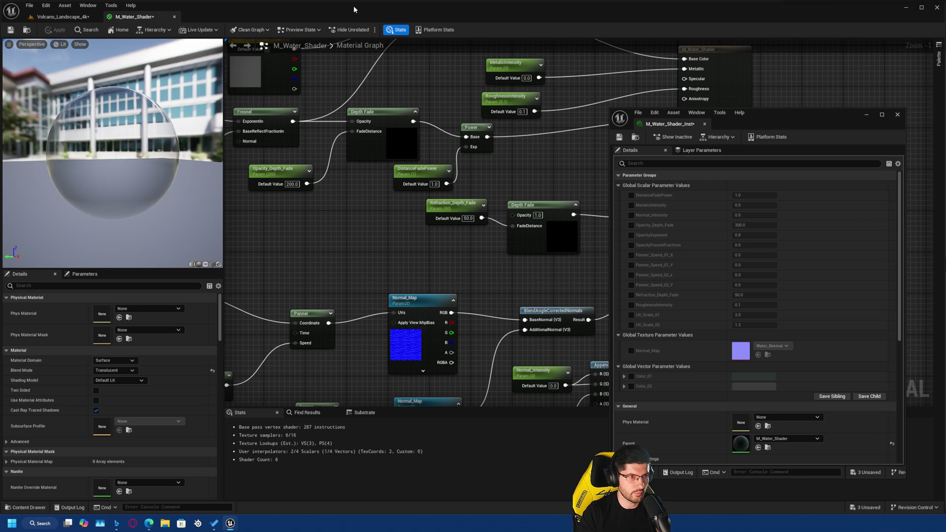
With the water plane in view in the level, enable the Normal_Intensity override on the material instance and set it to 1.
left_click(59, 17)
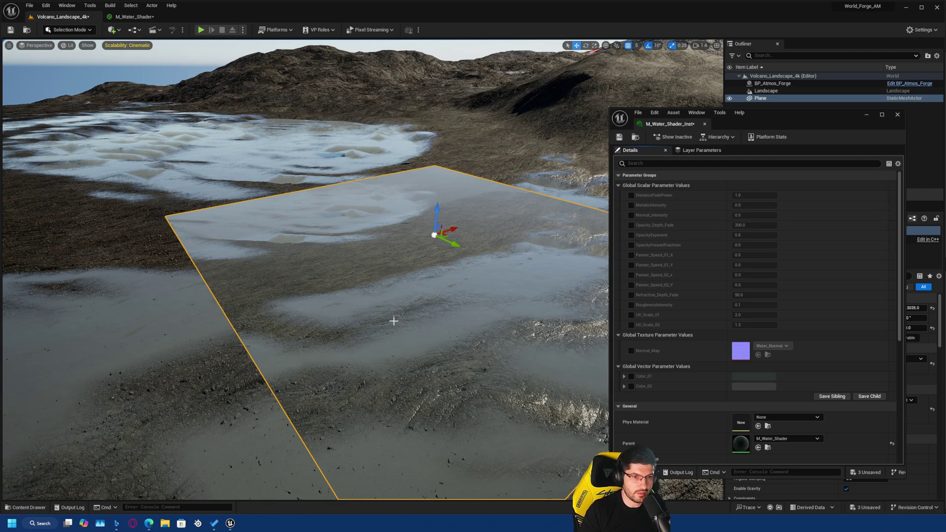
right_click_drag(327, 321, 369, 325)
right_click_drag(371, 263, 310, 253)
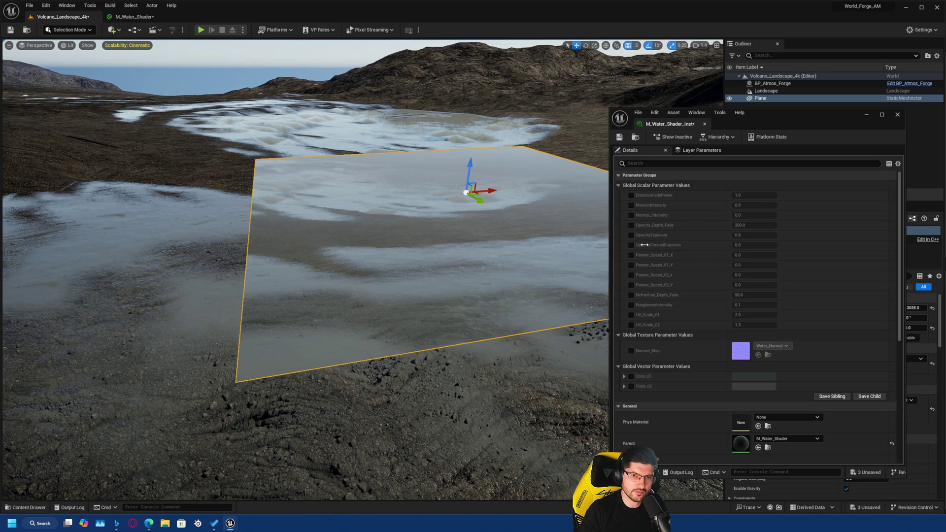
left_click(631, 215)
left_click(743, 216)
type("1")
key("Return")
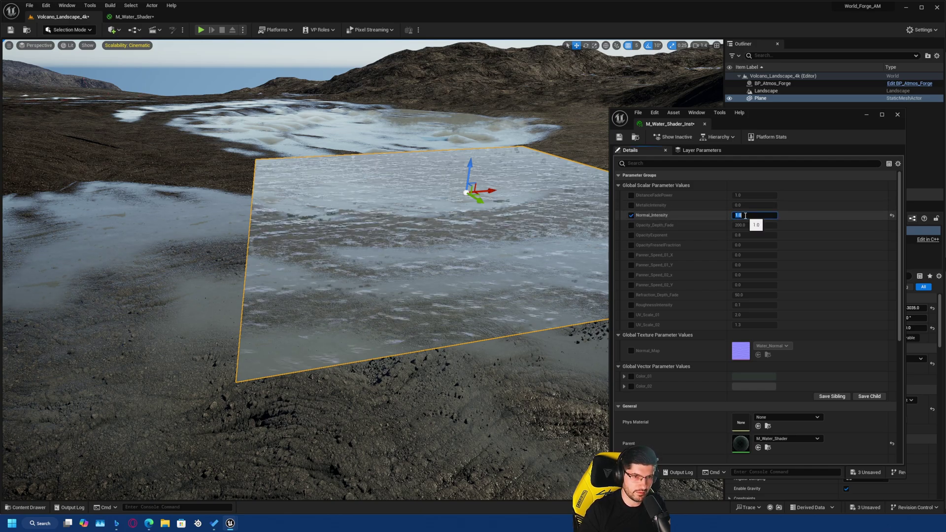
Examine the ripples and reflections across the water plane from closer and different angles.
key("w")
right_click_drag(449, 245, 567, 252)
scroll(450, 245, "down", 1)
key("a")
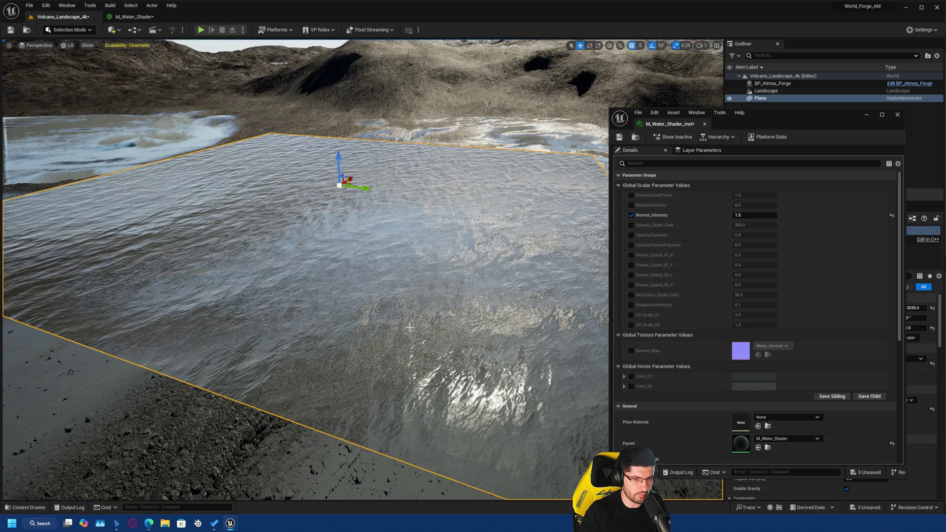
right_click_drag(470, 261, 354, 283)
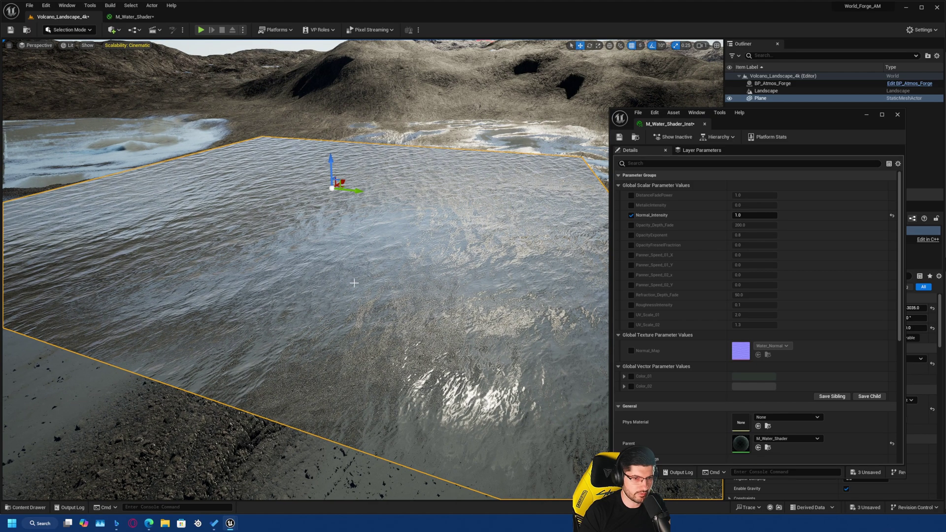
right_click_drag(345, 209, 320, 208)
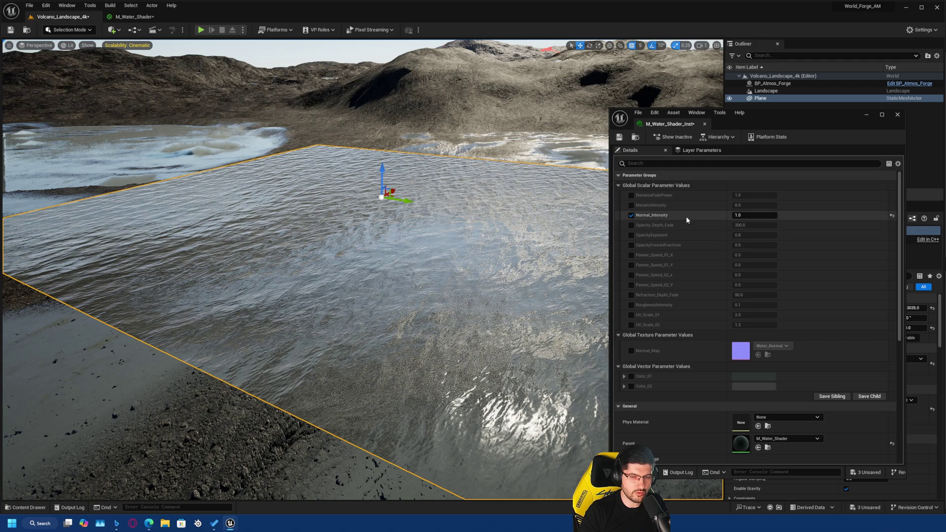
Set the default value of Normal_Intensity to 1 in M_Water_Shader and apply the material changes.
left_click(134, 17)
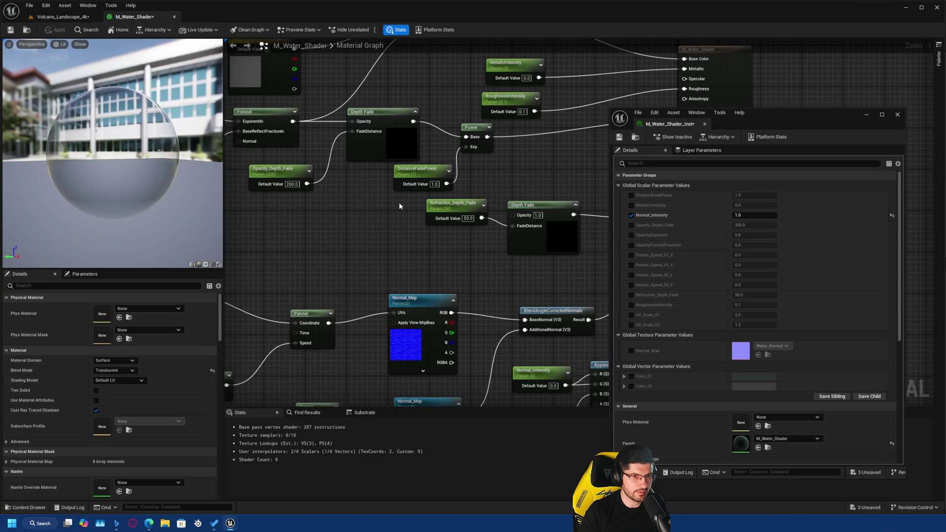
right_click_drag(398, 201, 342, 163)
left_click(451, 220)
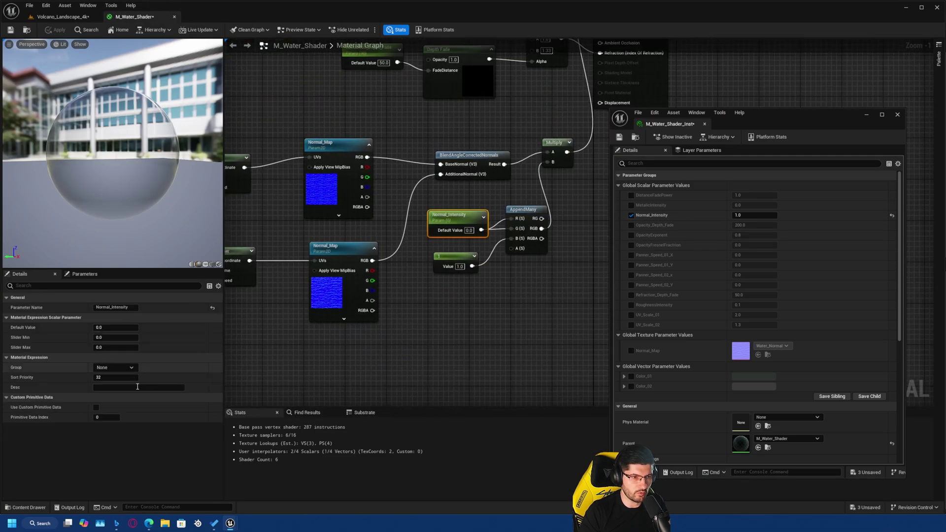
left_click(116, 327)
type("1")
left_click(428, 328)
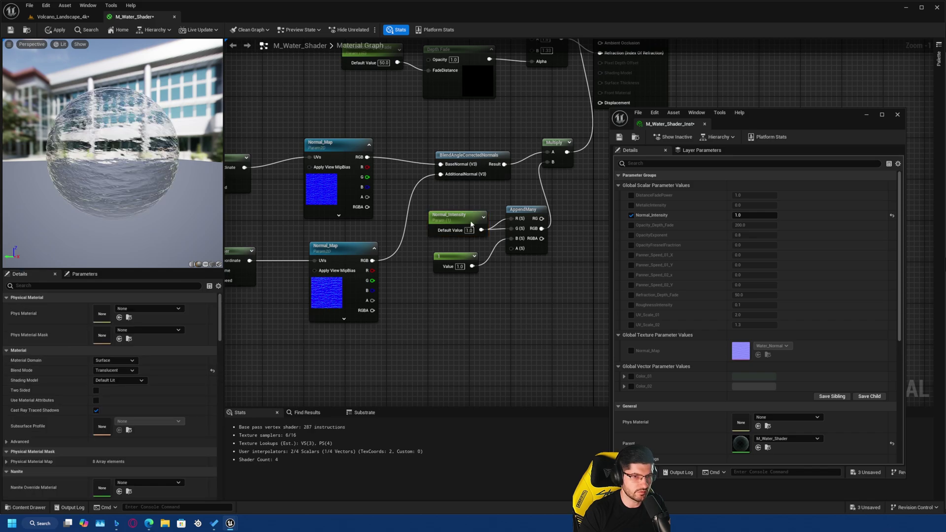
right_click_drag(430, 313, 407, 310)
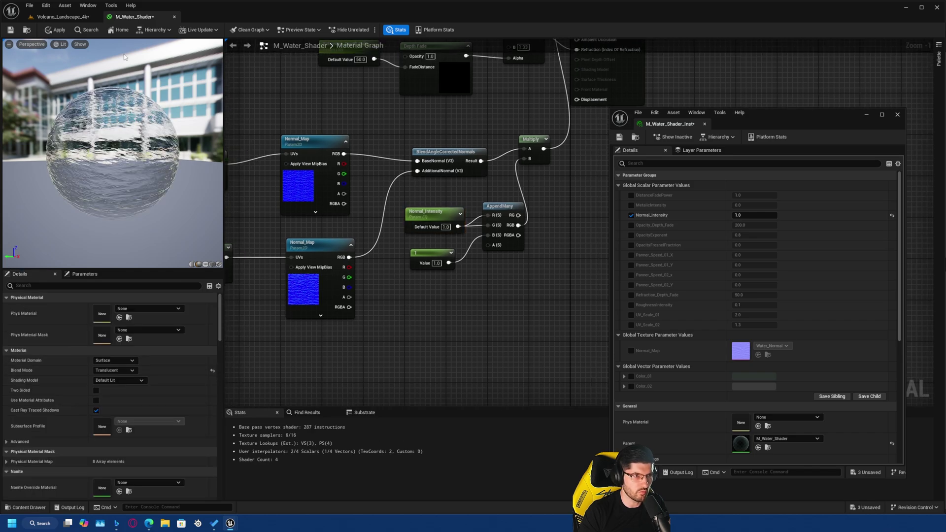
left_click(57, 32)
Inspect the rippled surface on the material preview sphere and on the water plane in the level.
left_click_drag(98, 146, 123, 185)
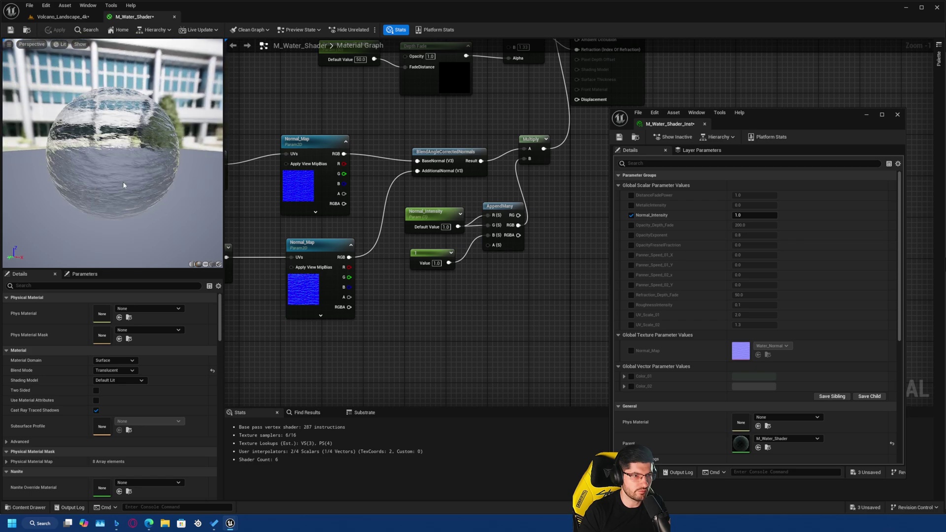
left_click(82, 17)
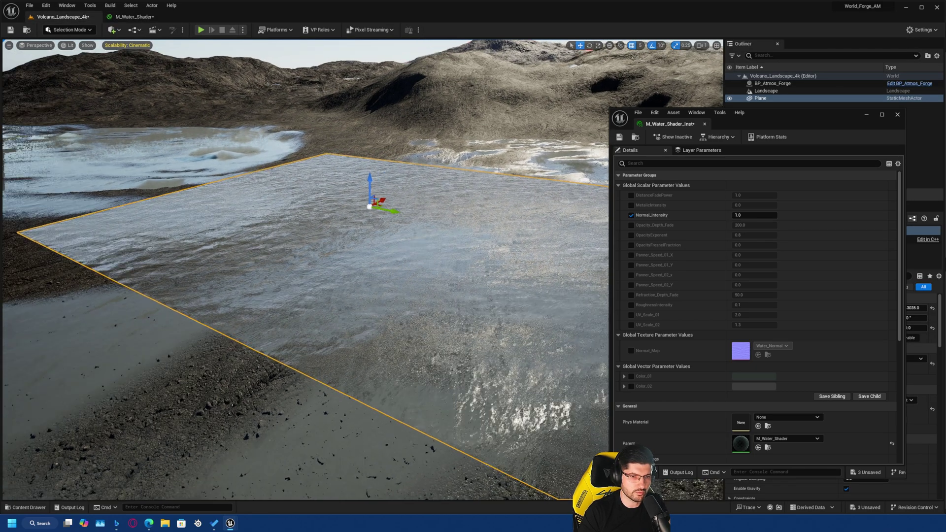
right_click_drag(369, 271, 283, 260)
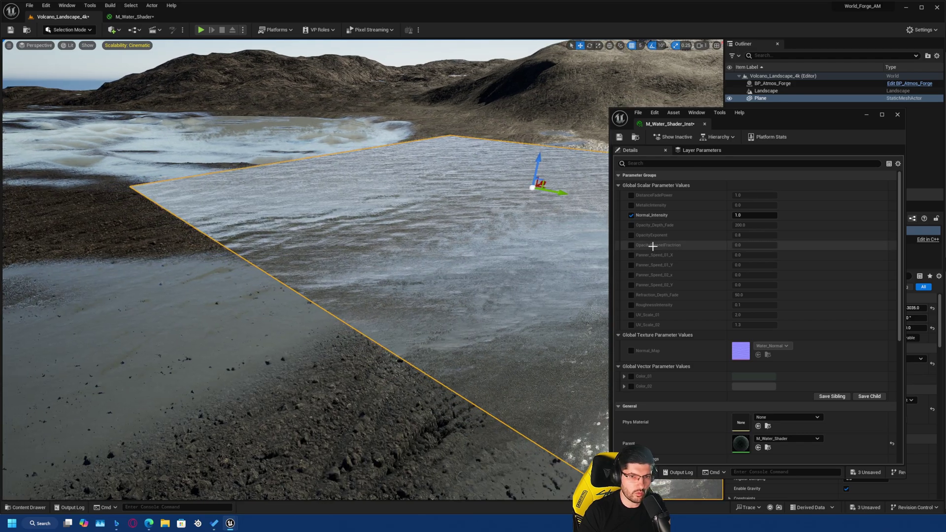
right_click_drag(492, 241, 561, 240)
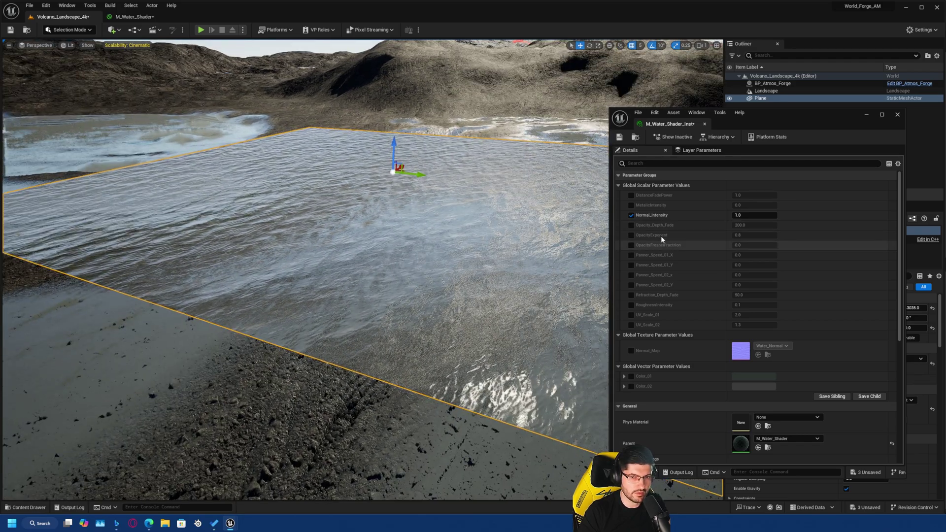
Enable the four Panner_Speed overrides (01 and 02, X and Y) on the material instance and set each to 0.02.
left_click(630, 255)
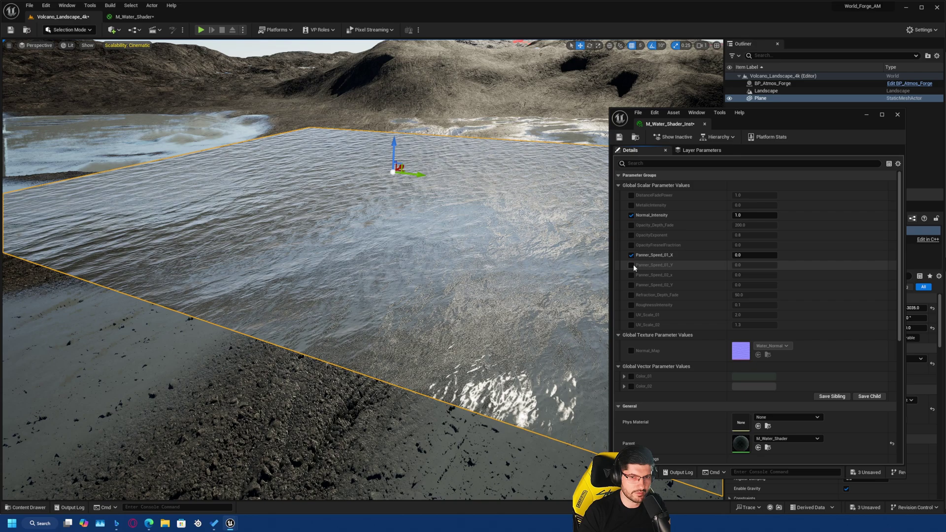
left_click(631, 265)
left_click(631, 275)
left_click(631, 284)
left_click(747, 255)
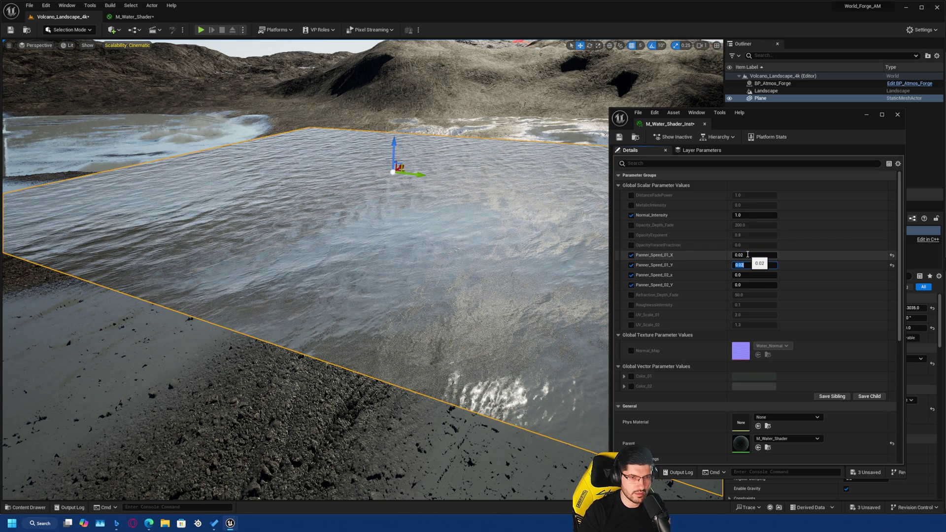
type("0.02")
key("Return")
key("Return")
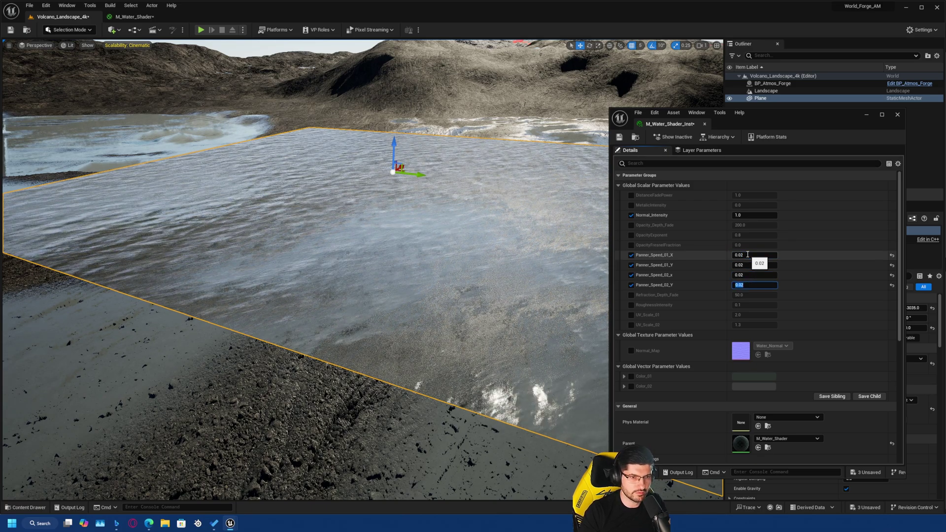
Check the wave motion across the water plane and set Panner_Speed_02_x to 0.001.
key("d")
right_click_drag(482, 276, 404, 251)
right_click_drag(248, 271, 243, 270)
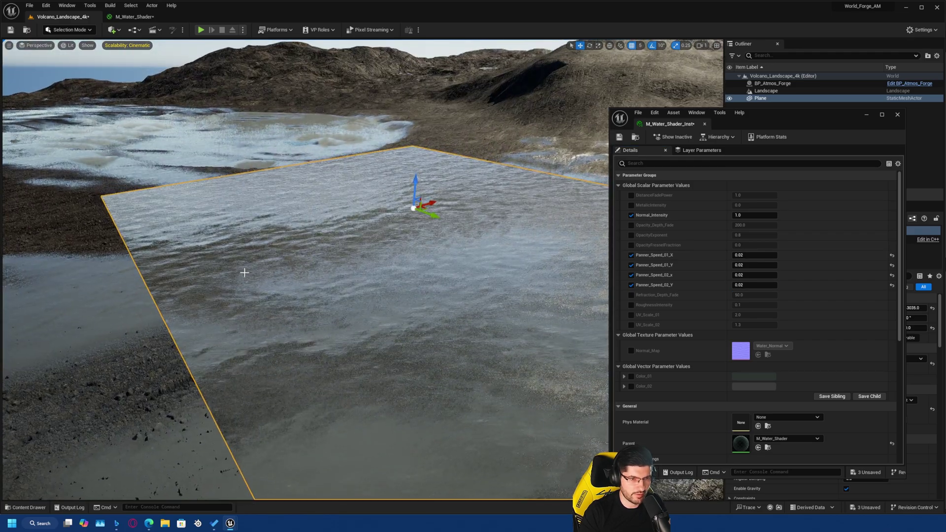
right_click_drag(345, 270, 359, 340)
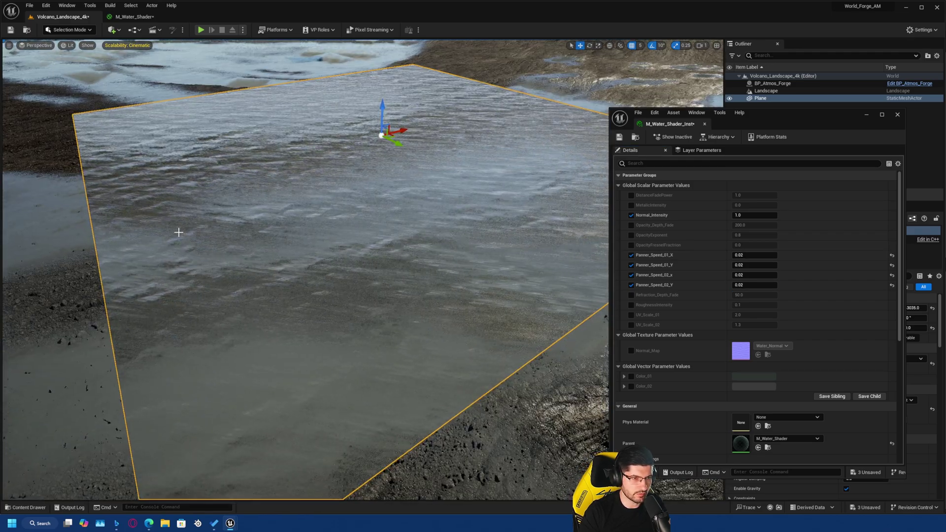
left_click(744, 275)
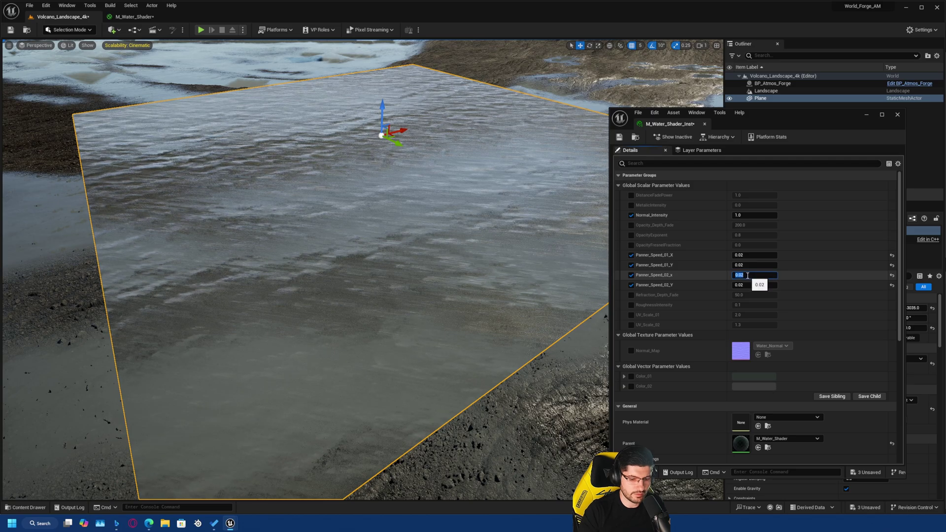
type("0.001")
key("Return")
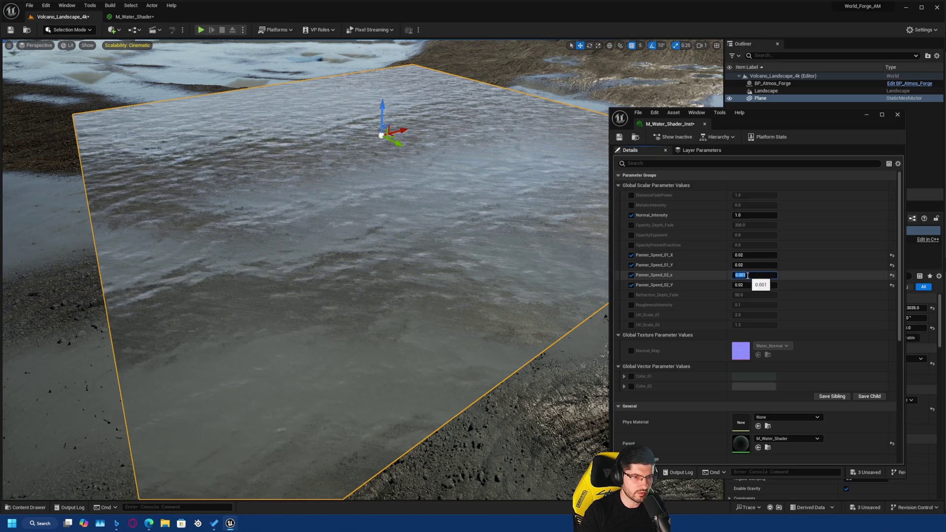
Scale the water plane uniformly to 100 and lower it slightly along the Z axis.
mouse_move(398, 208)
right_mouse_down()
mouse_move(436, 187)
mouse_move(340, 208)
mouse_move(348, 195)
mouse_move(396, 208)
right_mouse_up()
key("g")
key("s")
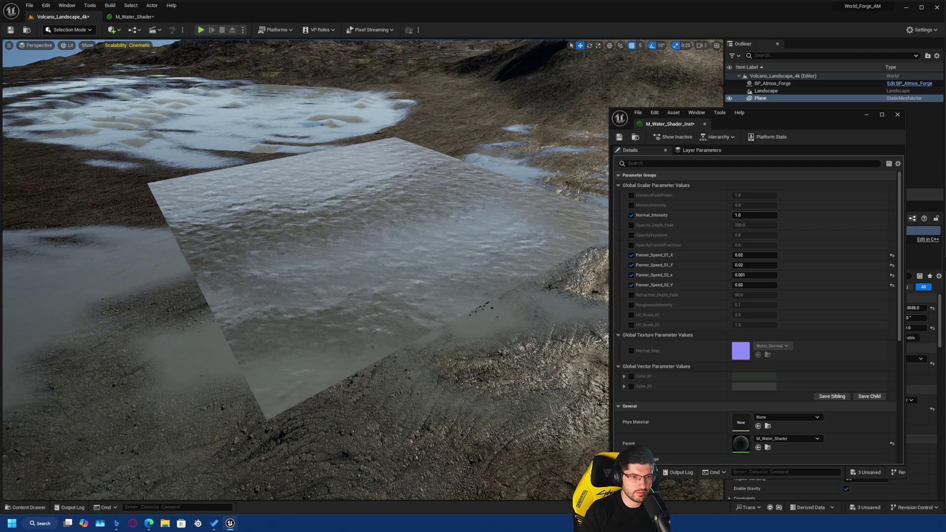
right_click_drag(405, 252, 416, 234)
left_click_drag(775, 125, 845, 0)
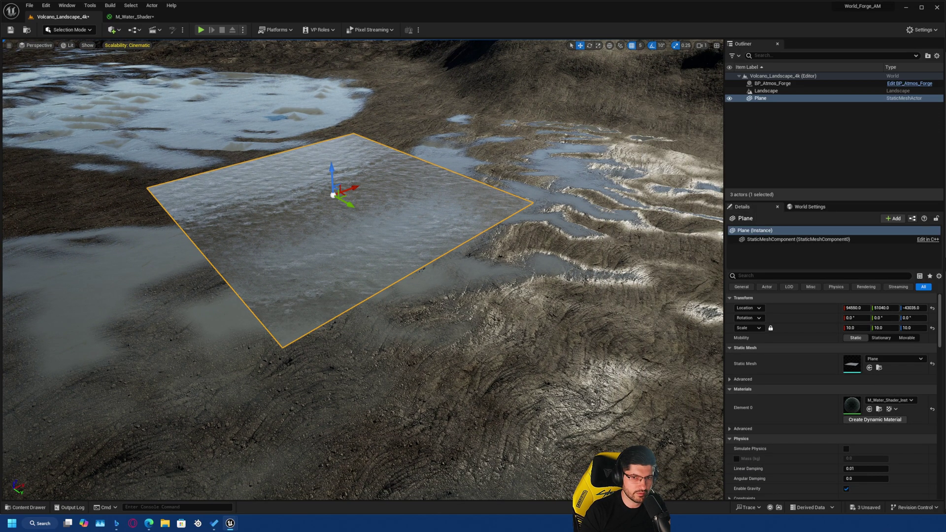
left_click(861, 328)
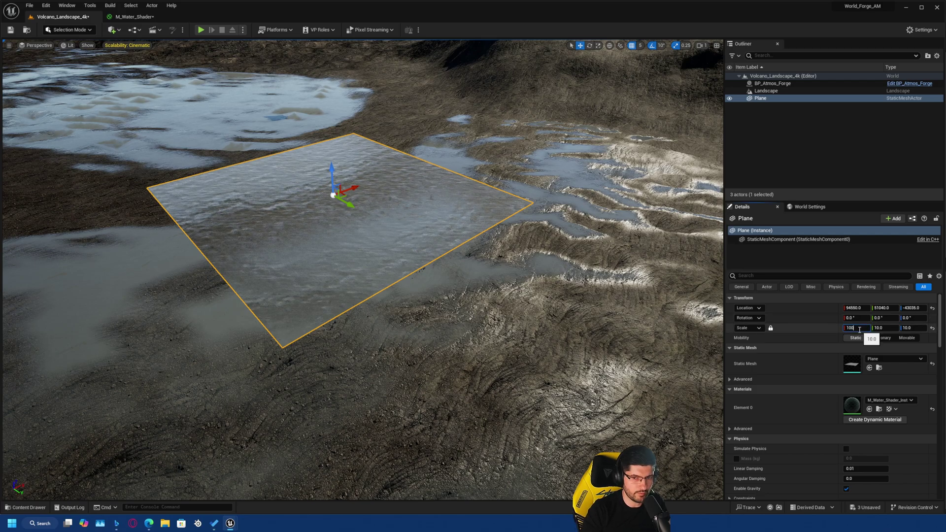
type("100")
key("Return")
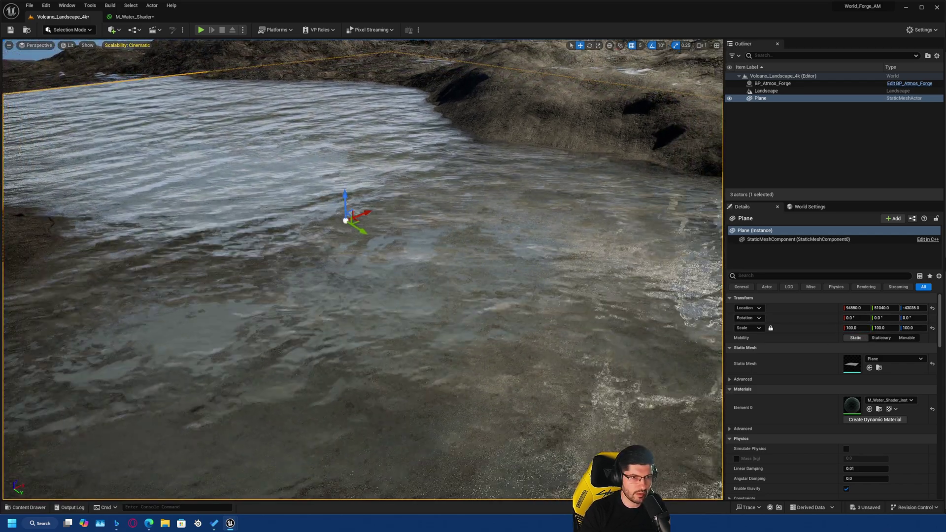
mouse_move(345, 209)
left_mouse_down()
mouse_move(357, 209)
mouse_move(345, 225)
left_mouse_up()
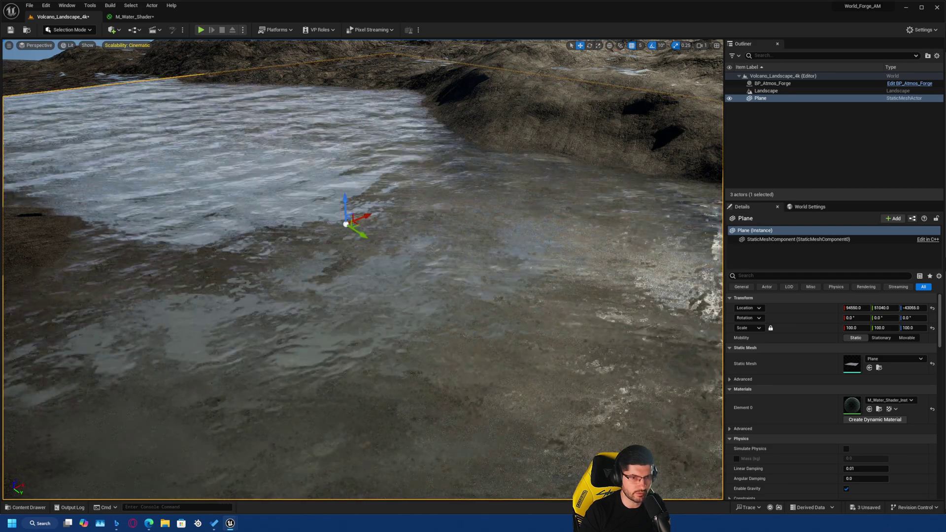
right_click_drag(346, 224, 305, 210)
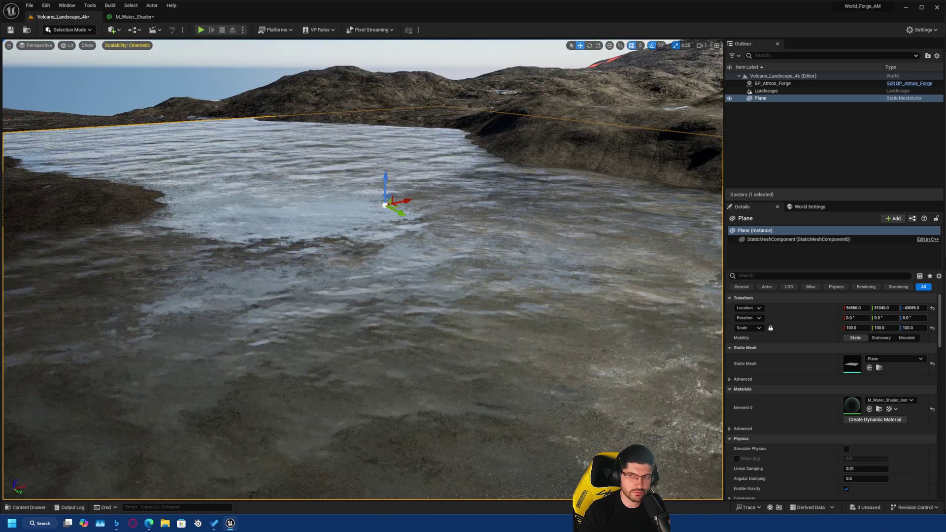
Enable the UV scale overrides on the material instance and set UV_Scale_01 to 10 and UV_Scale_02 to 5.
left_click_drag(945, 120, 800, 107)
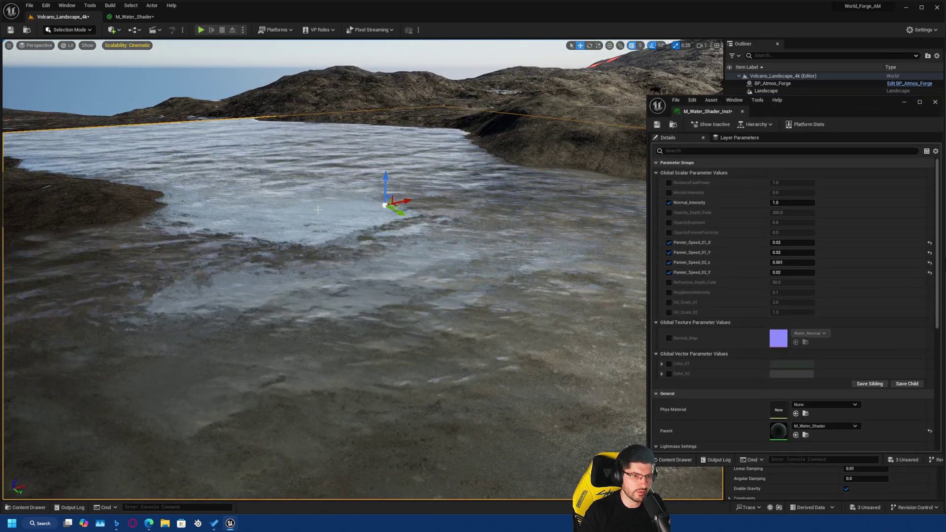
right_click_drag(318, 210, 355, 211)
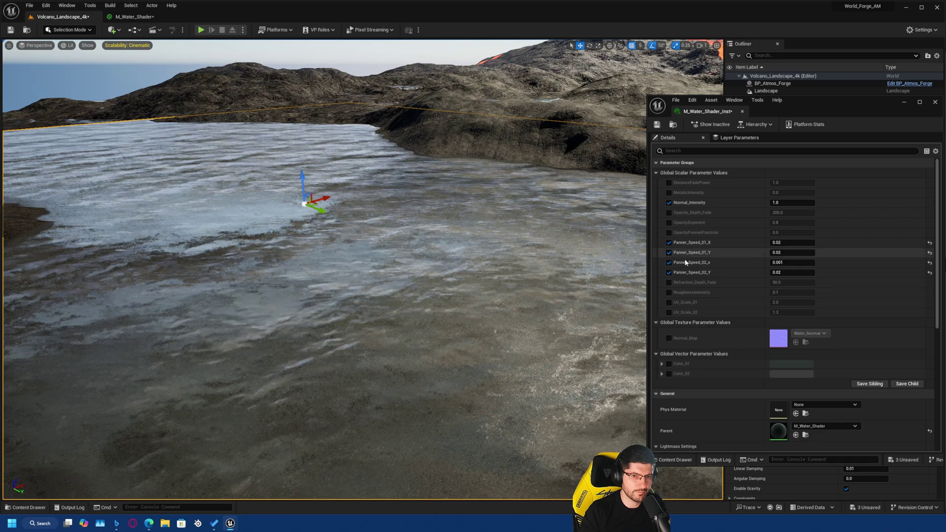
left_click(668, 302)
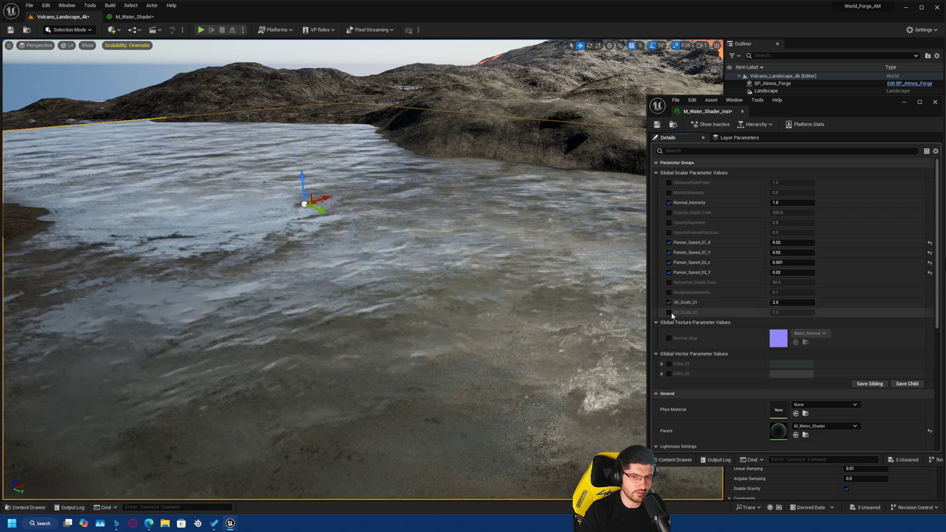
left_click(670, 313)
left_click(802, 300)
type("10")
key("Return")
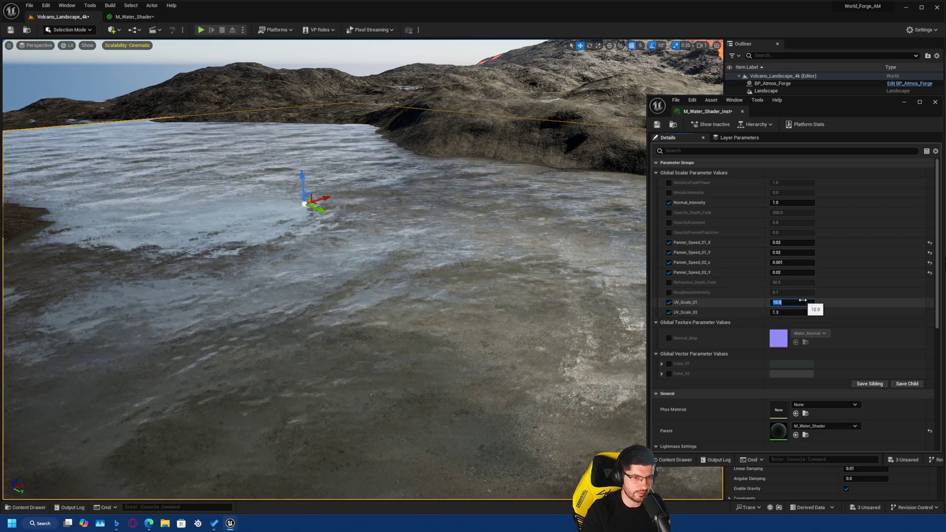
left_click(781, 312)
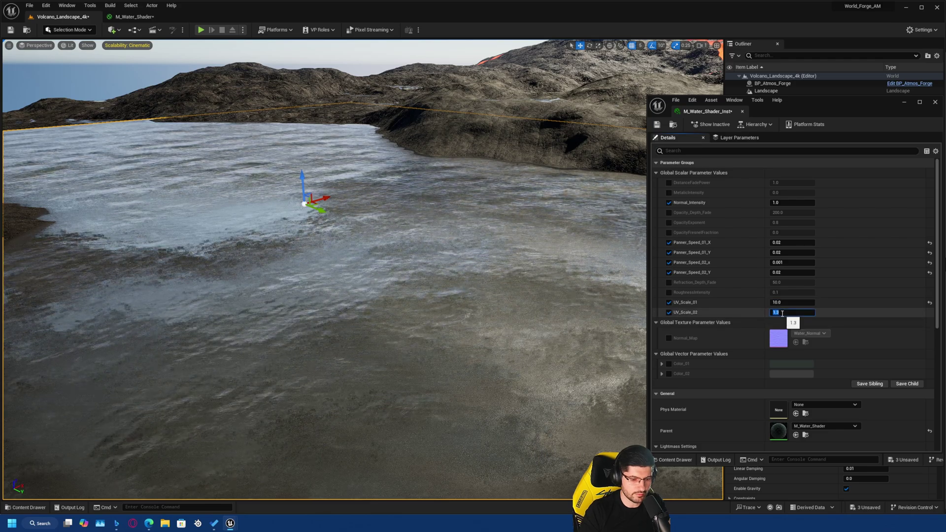
type("5")
key("Return")
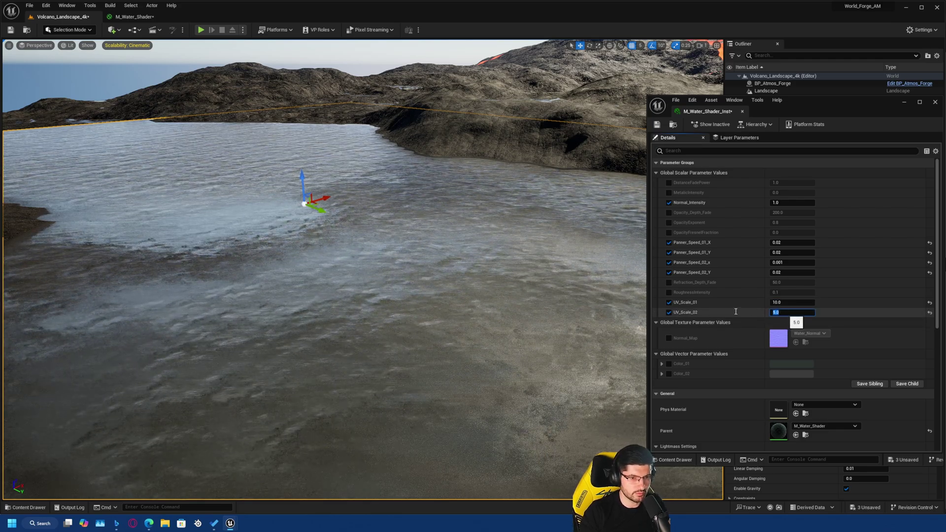
With the shoreline in view, enable the DistanceFadePower override on the material instance and try values of 100, 1 and 0.
scroll(506, 251, "up", 5)
right_click_drag(459, 236, 389, 353)
scroll(360, 229, "up", 1)
right_click_drag(212, 316, 203, 335)
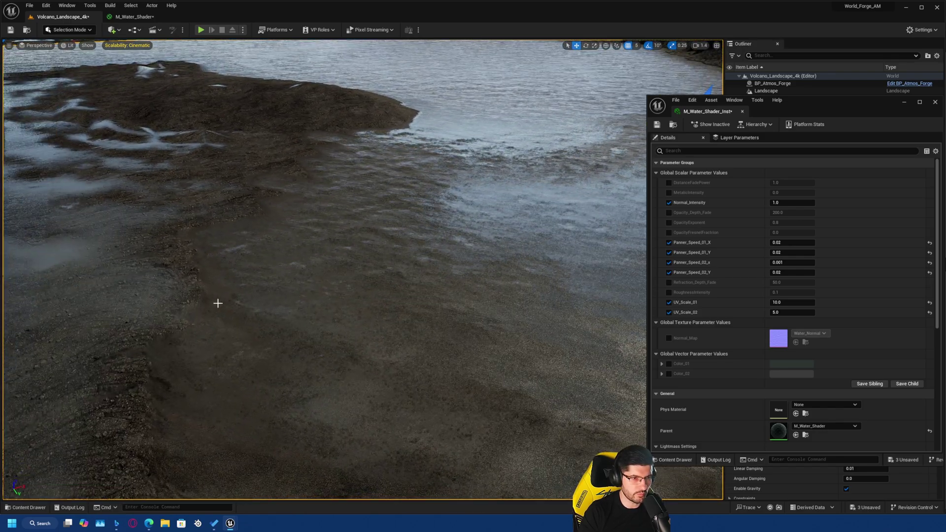
right_click_drag(345, 246, 241, 212)
mouse_move(236, 364)
right_mouse_down()
mouse_move(306, 371)
mouse_move(224, 368)
right_mouse_up()
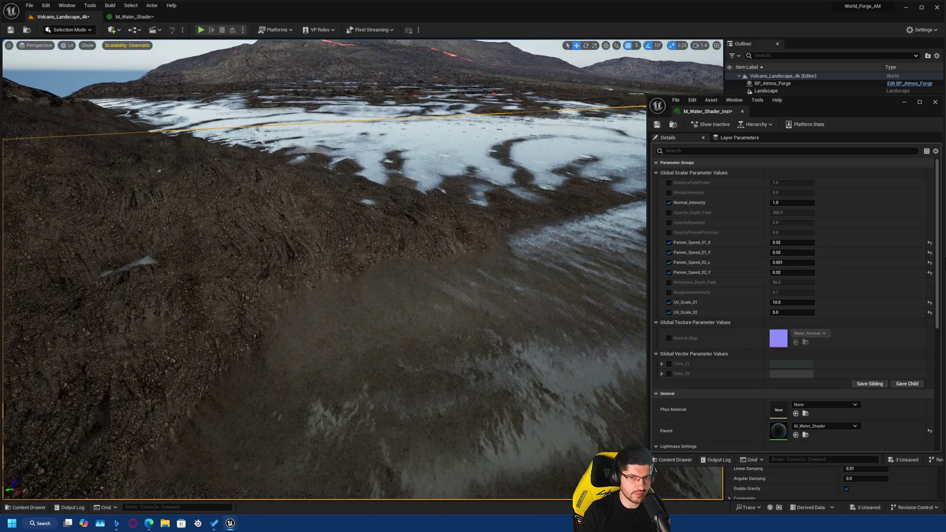
left_click(669, 183)
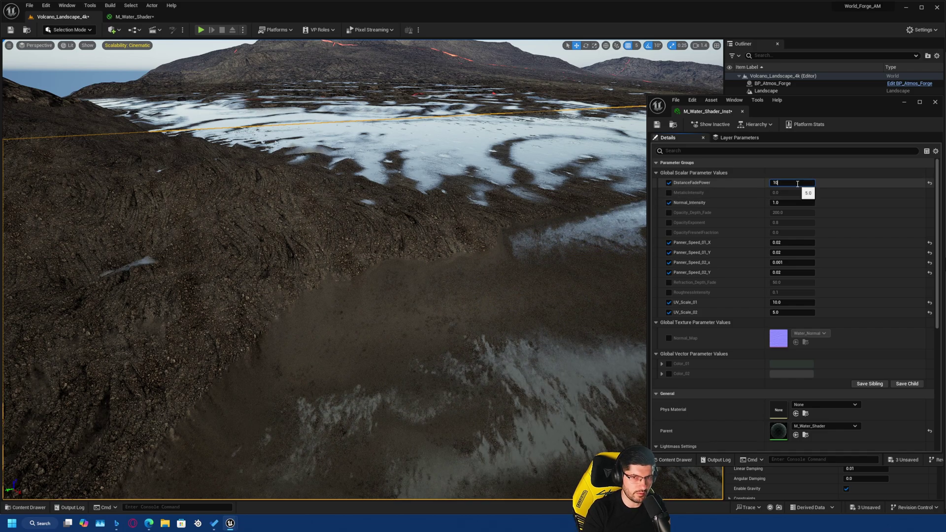
type("00")
key("Return")
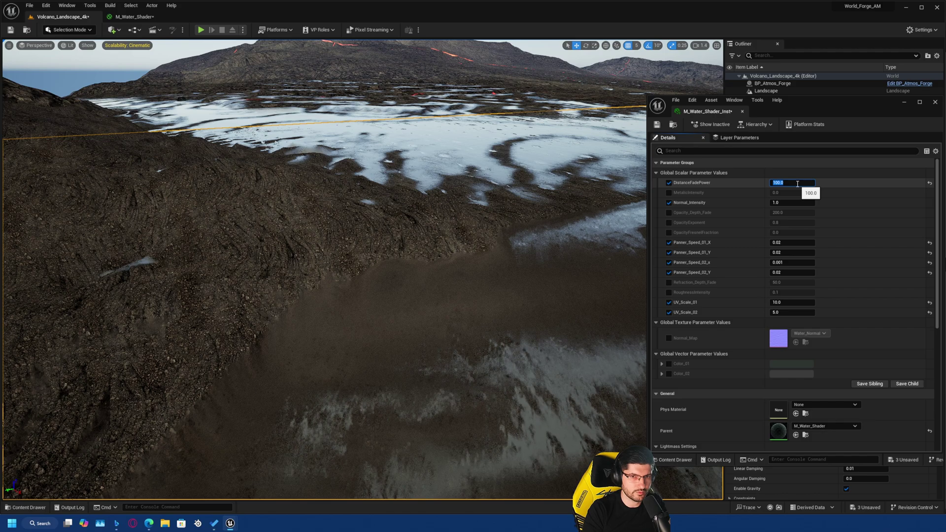
type("1")
key("Return")
type("0")
key("Return")
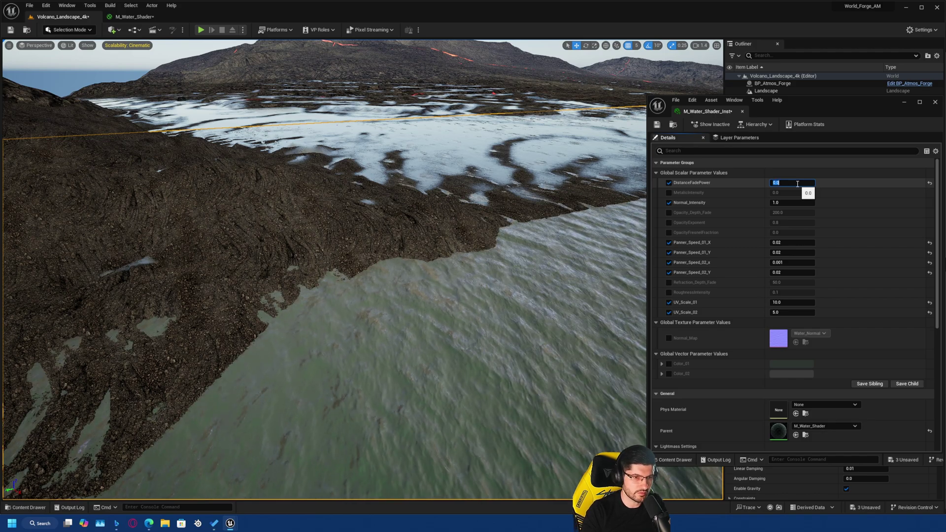
Set DistanceFadePower to 0.4, enable the Opacity_Depth_Fade override and try it at 10000 and 0.
right_click_drag(300, 257, 367, 257)
right_click_drag(299, 256, 299, 256)
right_click_drag(389, 339, 389, 338)
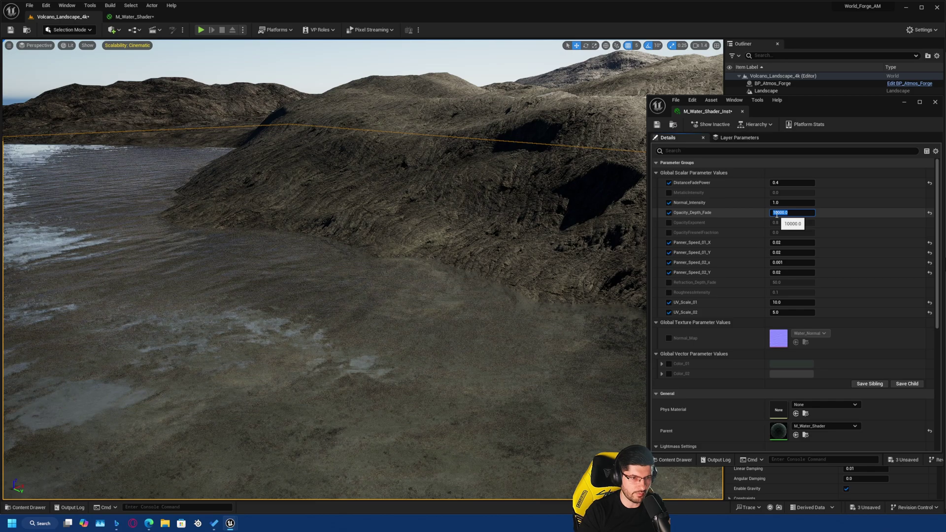
right_click_drag(387, 284, 355, 252)
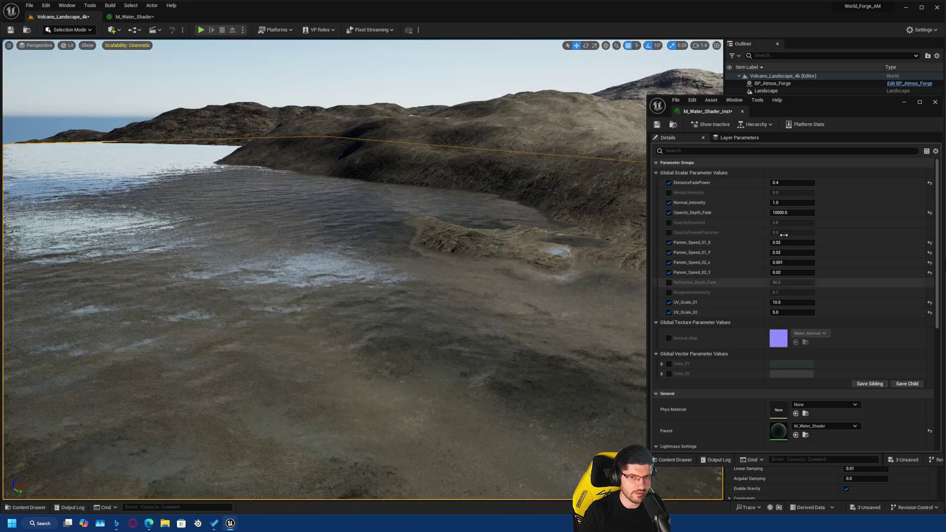
key("Return")
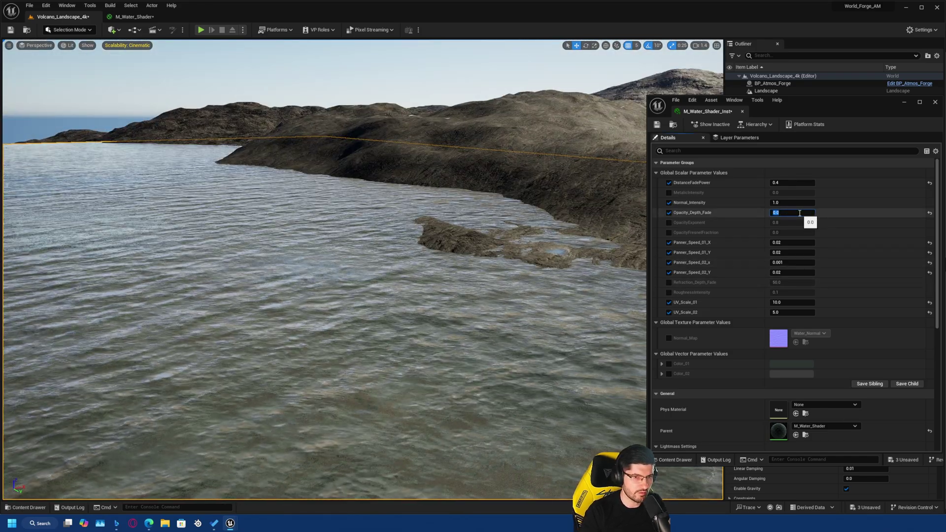
Inspect the water edge around the rocks and set Opacity_Depth_Fade to 50 and Normal_Intensity to 0.1.
right_click_drag(422, 246, 422, 246)
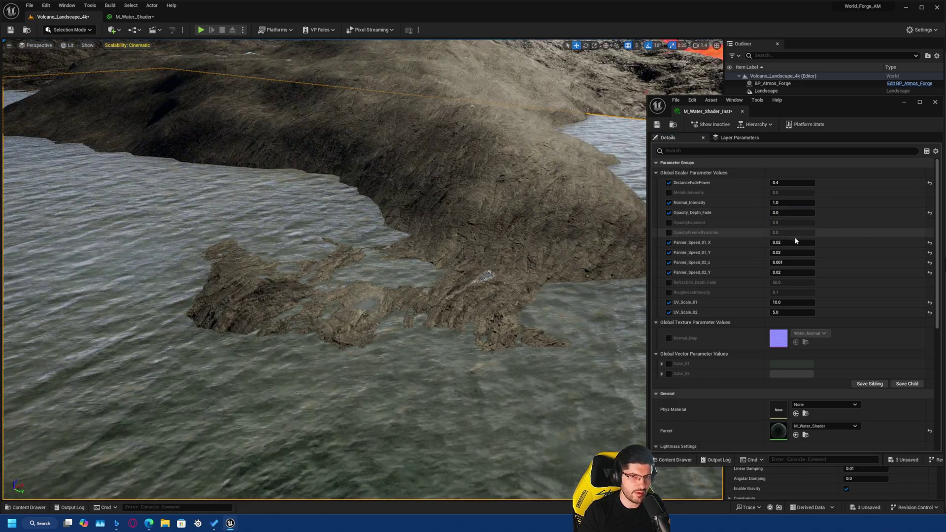
right_click_drag(212, 281, 211, 281)
scroll(211, 281, "down", 2)
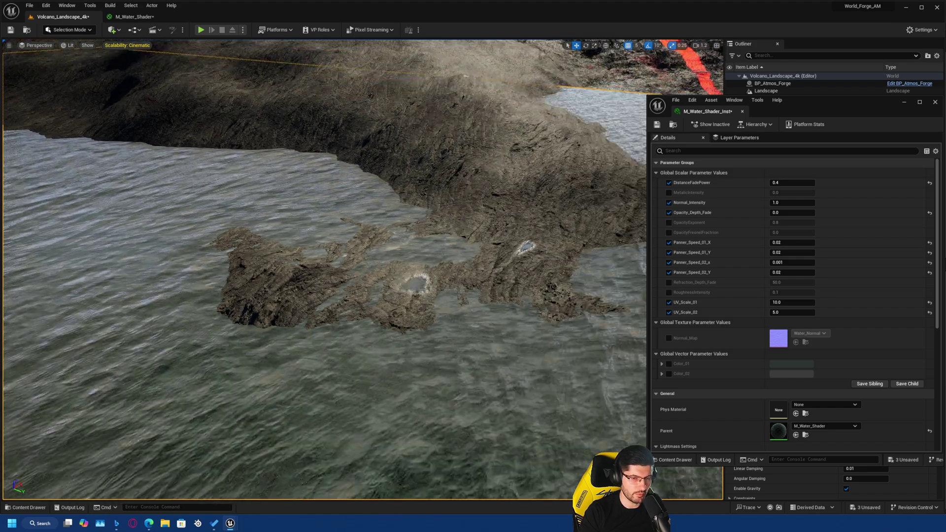
right_click_drag(266, 273, 267, 273)
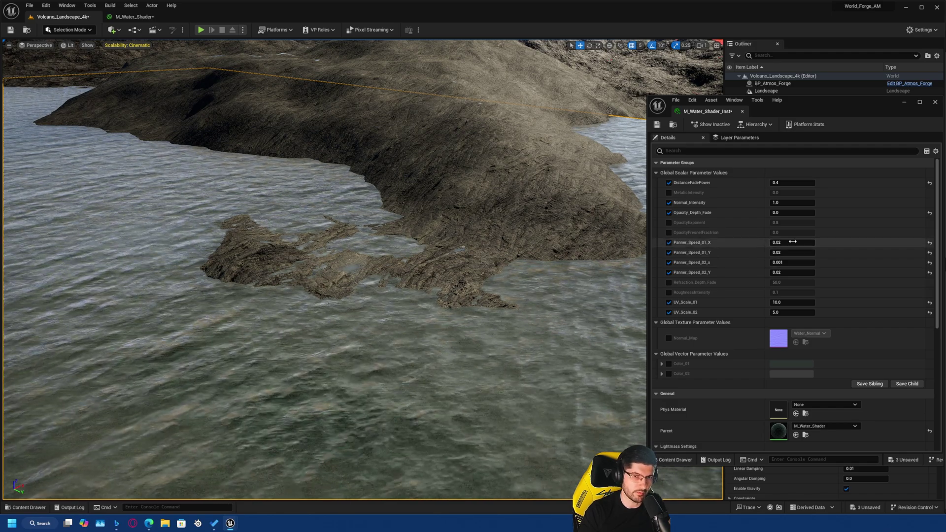
left_click(791, 212)
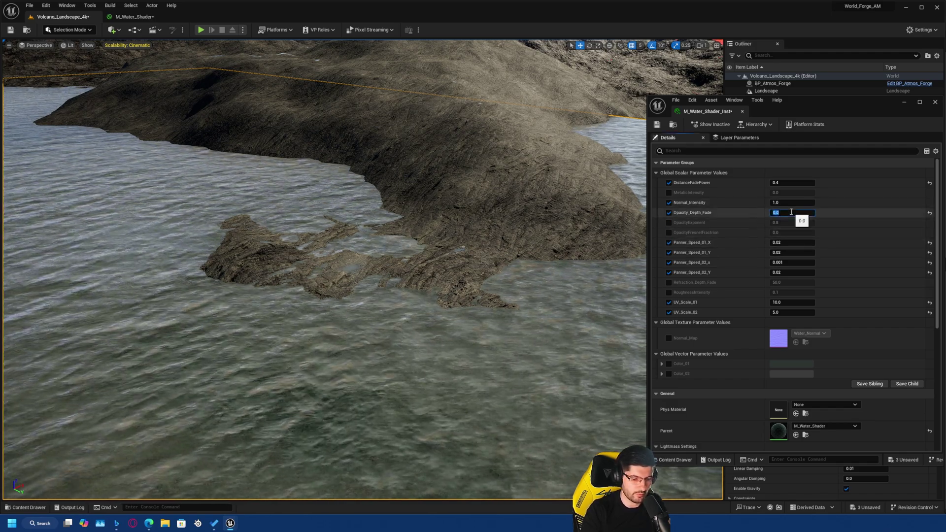
key("Return")
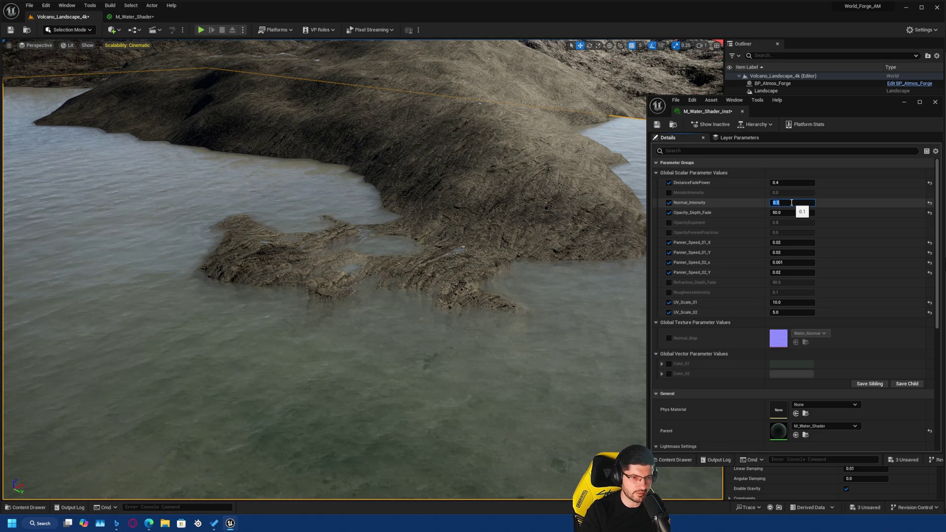
Review the calmer water around the rocky shore and set Opacity_Depth_Fade to 200.
right_click_drag(402, 267, 362, 251)
right_click_drag(456, 263, 456, 263)
right_click_drag(397, 252, 354, 238)
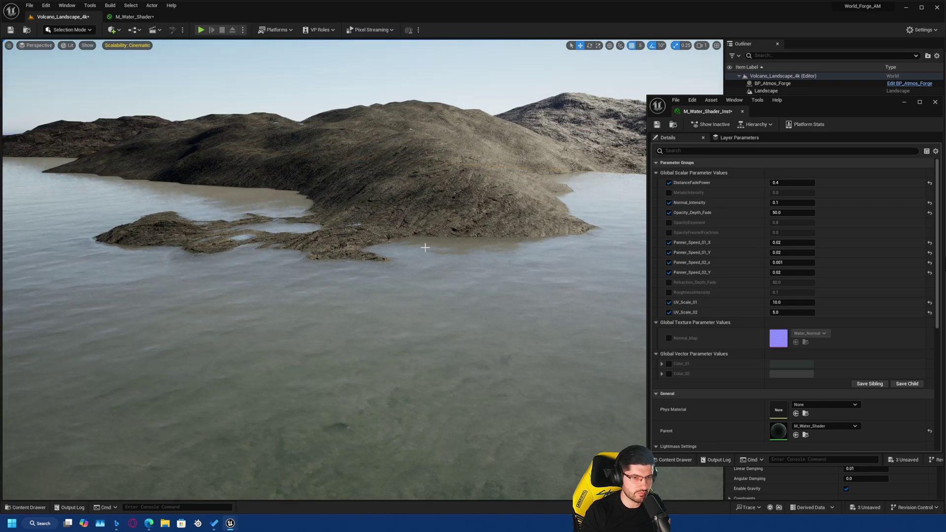
right_click_drag(425, 247, 424, 247)
right_click_drag(403, 338, 403, 338)
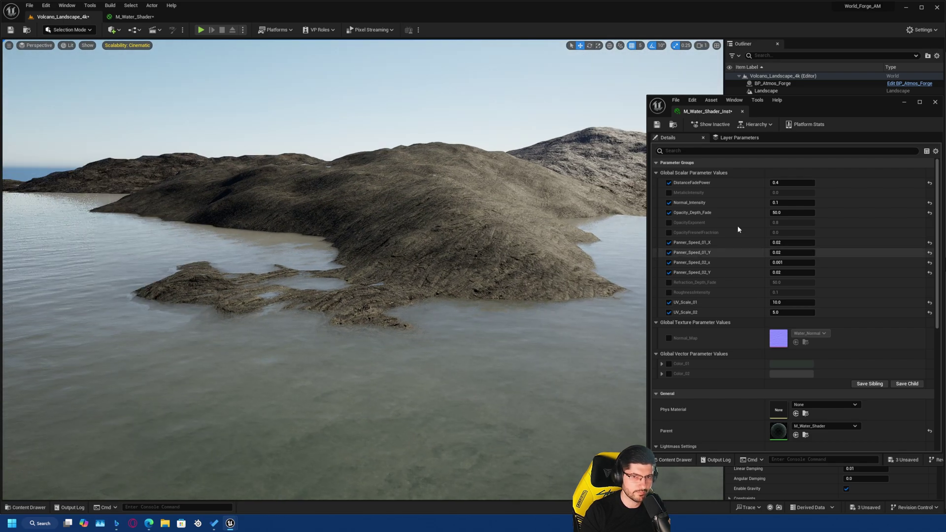
left_click(775, 213)
type("200")
key("Return")
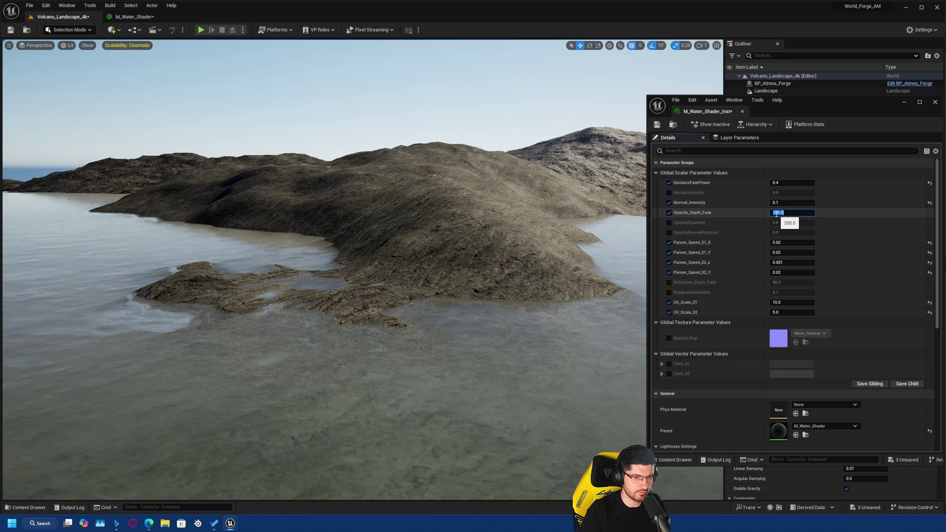
Set UV_Scale_01 to 1 on the material instance and check the water surface toward the lava flow and rocky shore.
right_click_drag(306, 230, 327, 230)
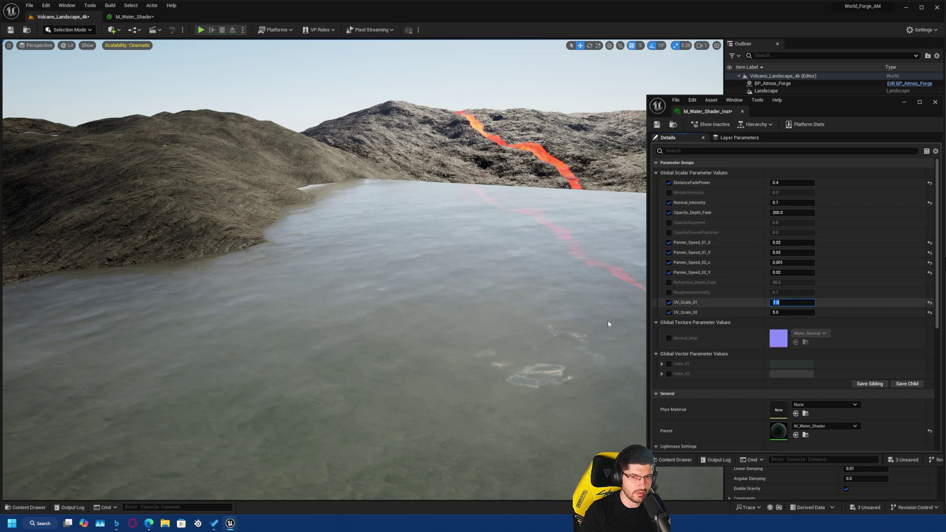
right_click_drag(478, 312, 478, 312)
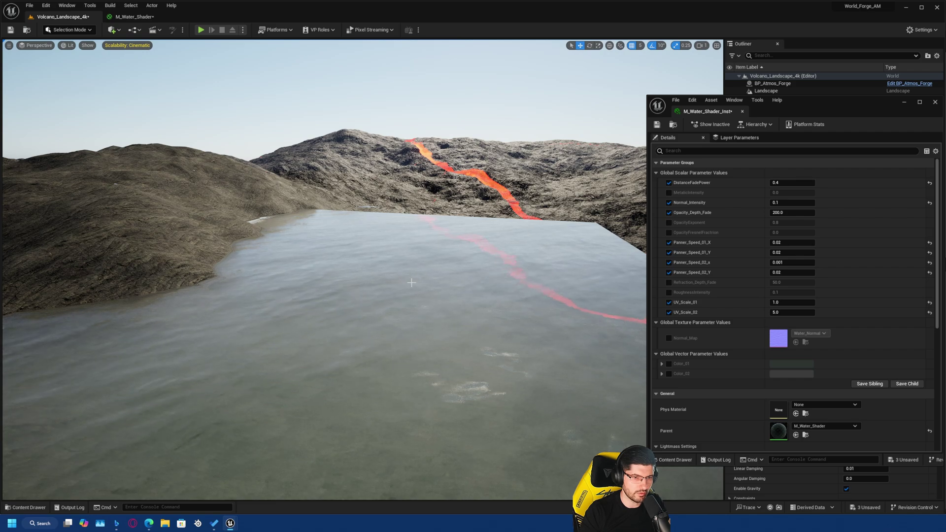
right_click_drag(412, 275, 412, 275)
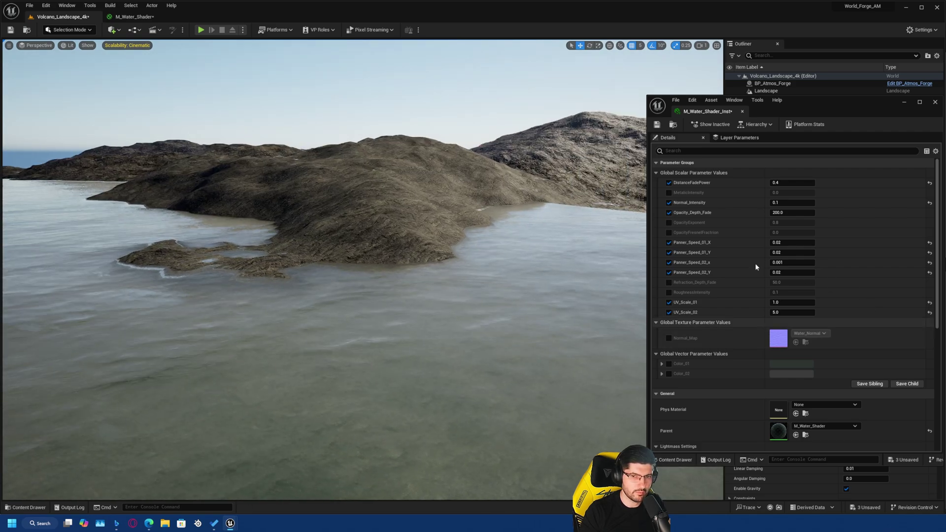
Set Panner_Speed_01_Y and Panner_Speed_01_X to 0.001 on the water material instance.
left_click(788, 263)
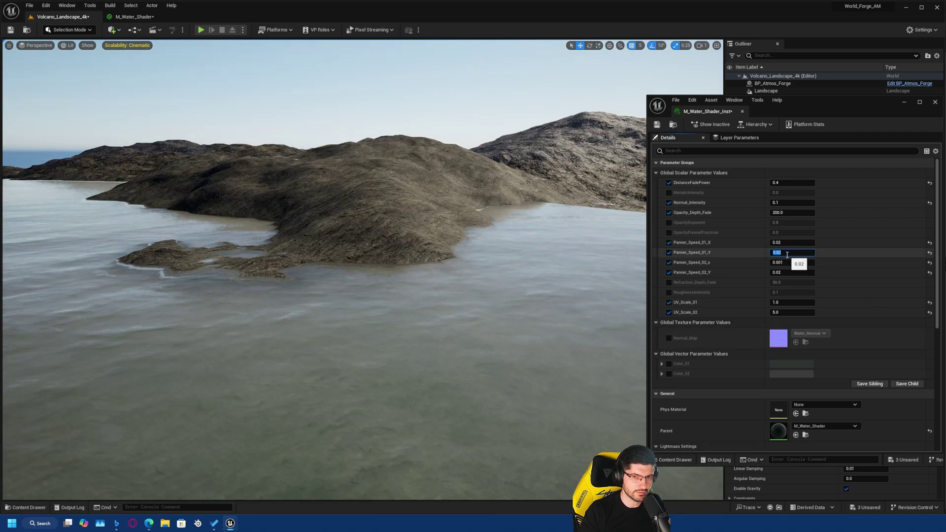
type("0.001")
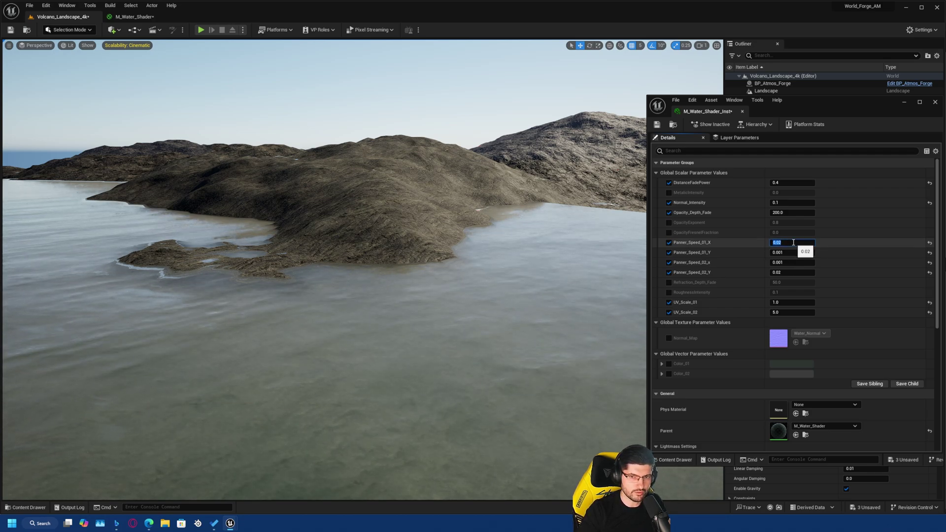
left_click(793, 243)
type("0.001")
key("Return")
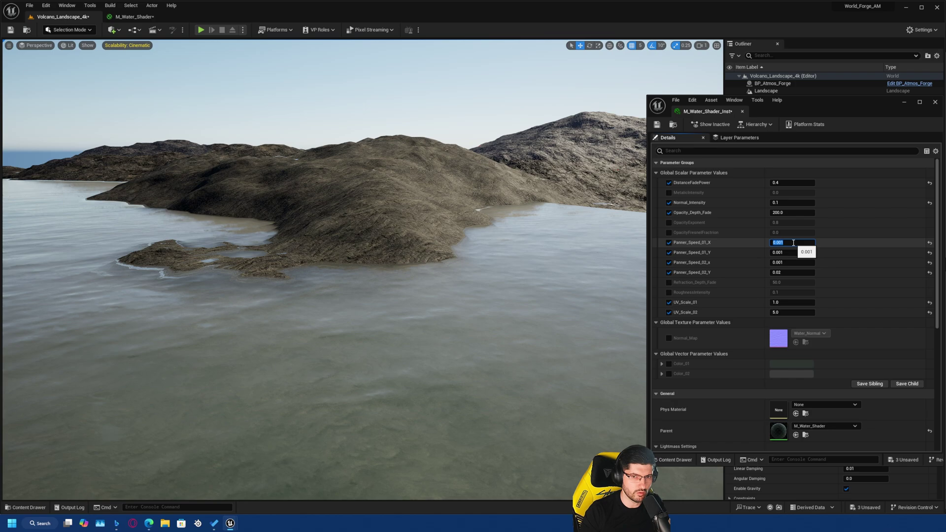
Select the water plane in the level and raise it slightly along the vertical axis.
right_click_drag(372, 341, 317, 327)
key("a")
scroll(393, 330, "up", 1)
right_click_drag(325, 270, 474, 250)
left_click(427, 200)
right_click_drag(428, 200, 403, 193)
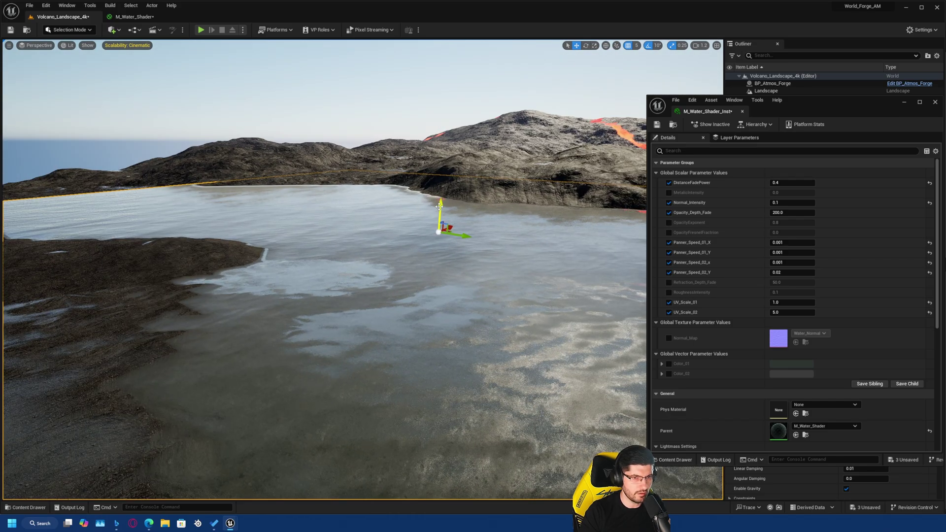
left_click_drag(440, 205, 440, 200)
Examine the raised water plane's edges, shallow areas and transparency over the terrain from several angles and close up.
right_click_drag(440, 201, 573, 224)
right_click_drag(467, 208, 570, 199)
key("s")
scroll(466, 207, "up", 3)
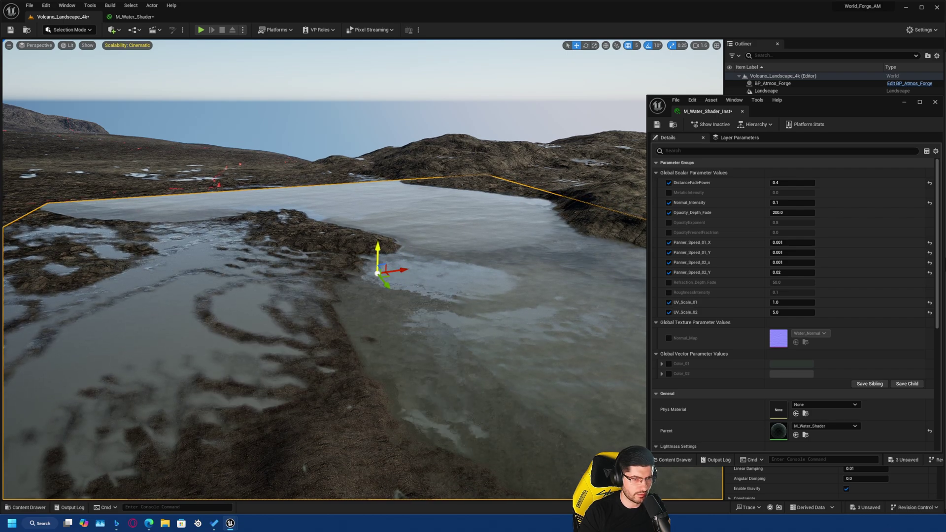
key("w")
right_click_drag(378, 248, 438, 239)
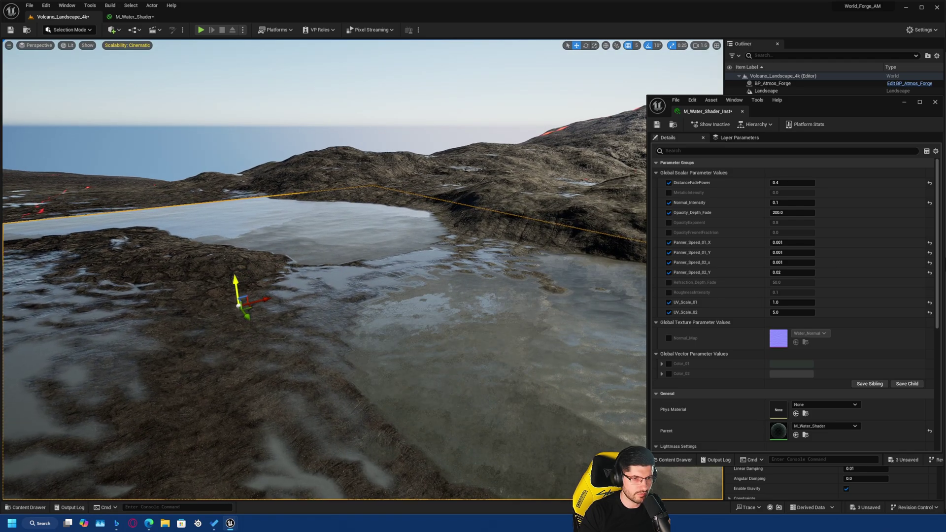
right_click_drag(349, 381, 349, 381)
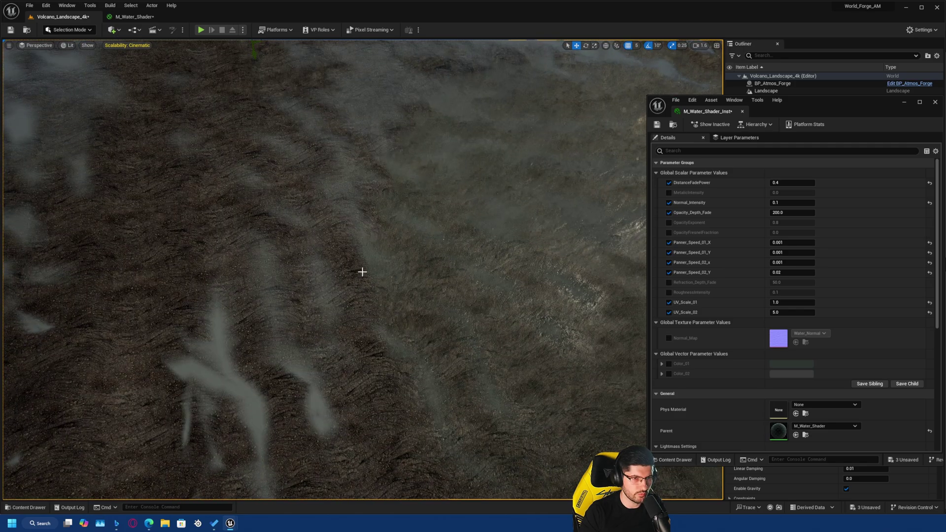
right_click_drag(362, 272, 362, 272)
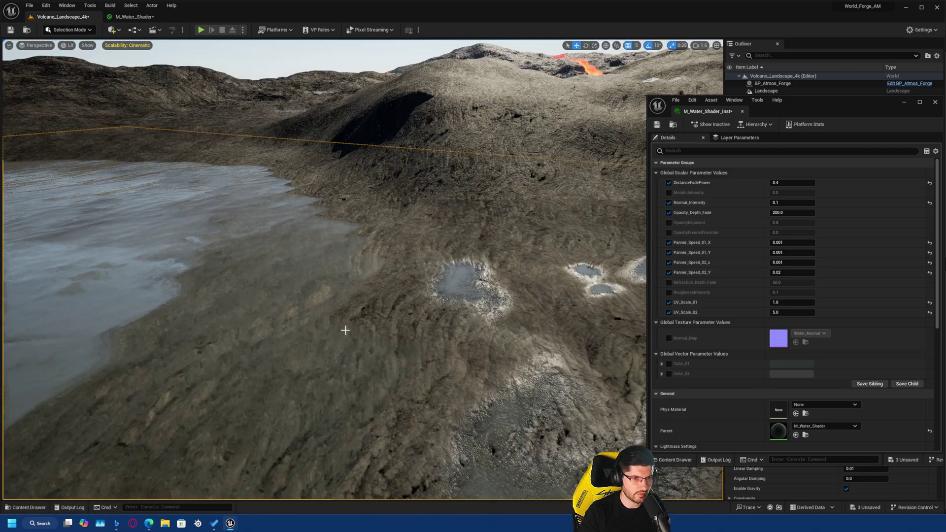